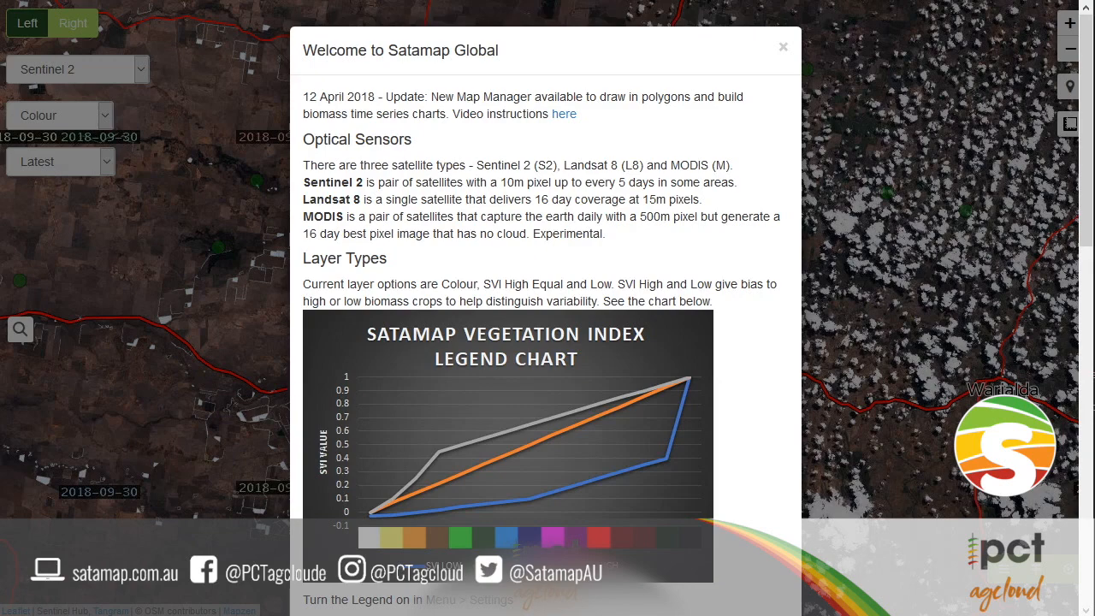
# Dismiss the welcome message and bring the area around Moree into view.
pyautogui.click(782, 51)
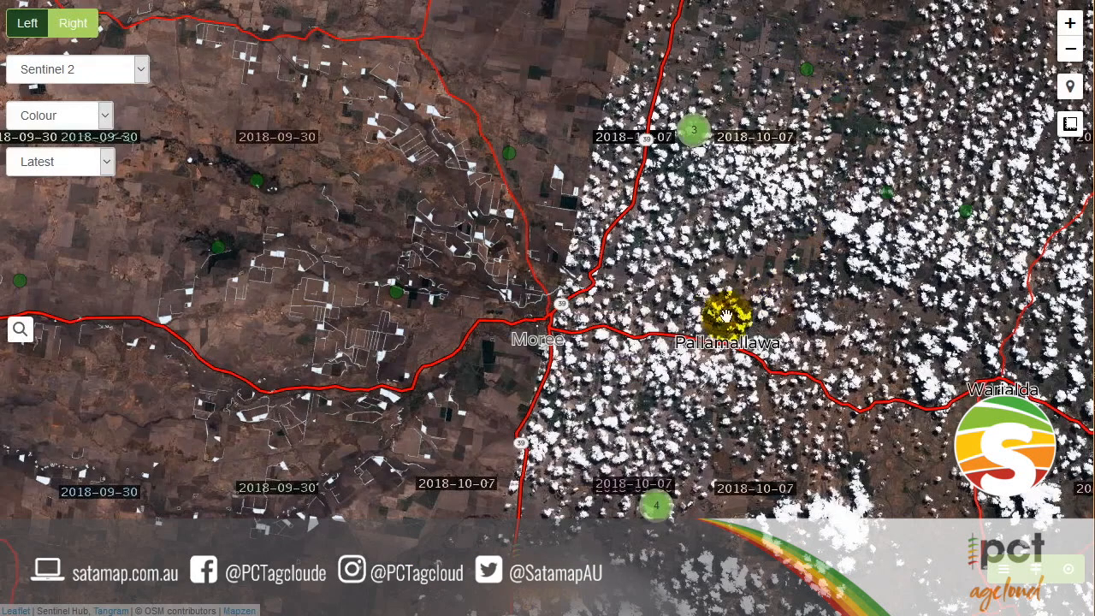
pyautogui.moveTo(793, 303); pyautogui.dragTo(789, 208)
pyautogui.moveTo(641, 214); pyautogui.dragTo(684, 290)
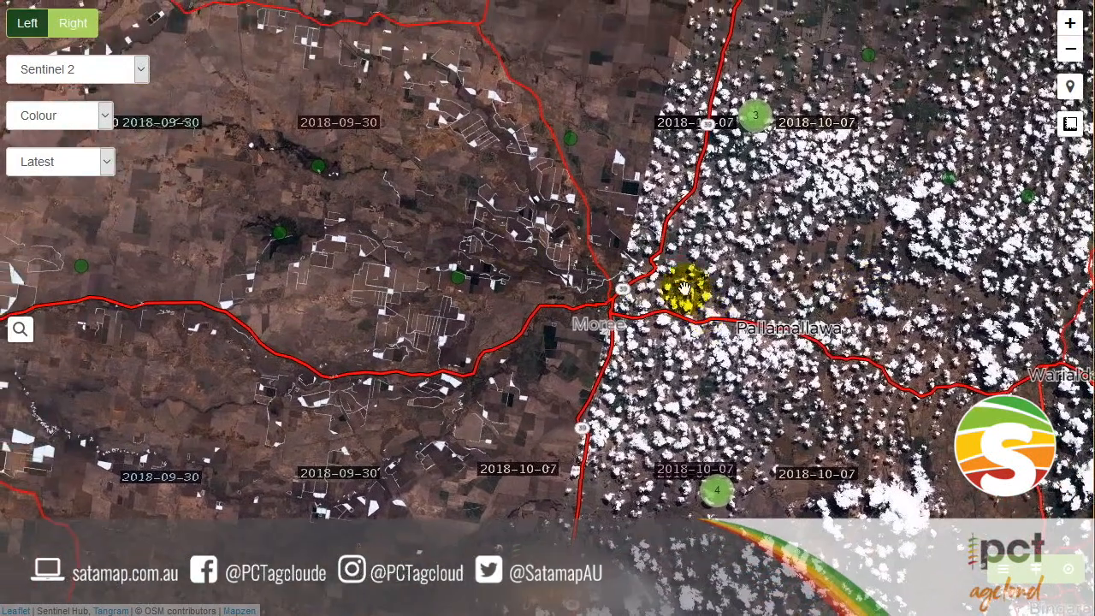
# Show the Sentinel 2 colour imagery for 2018-10 1/2 and check the area around Moree.
pyautogui.click(99, 117)
pyautogui.click(102, 118)
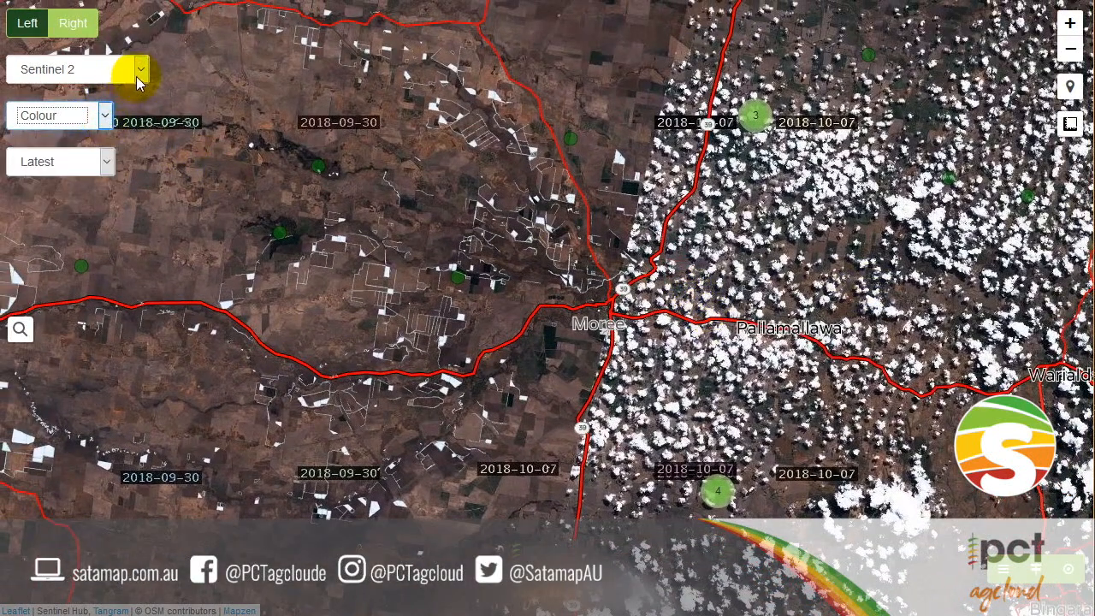
pyautogui.click(100, 165)
pyautogui.click(91, 202)
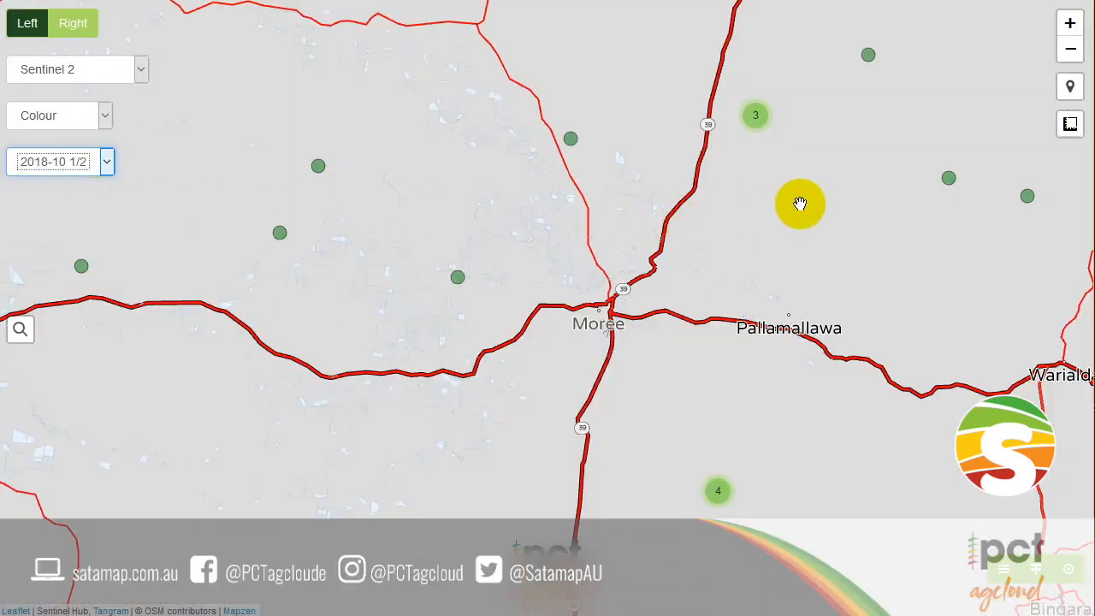
pyautogui.moveTo(781, 213); pyautogui.dragTo(715, 262)
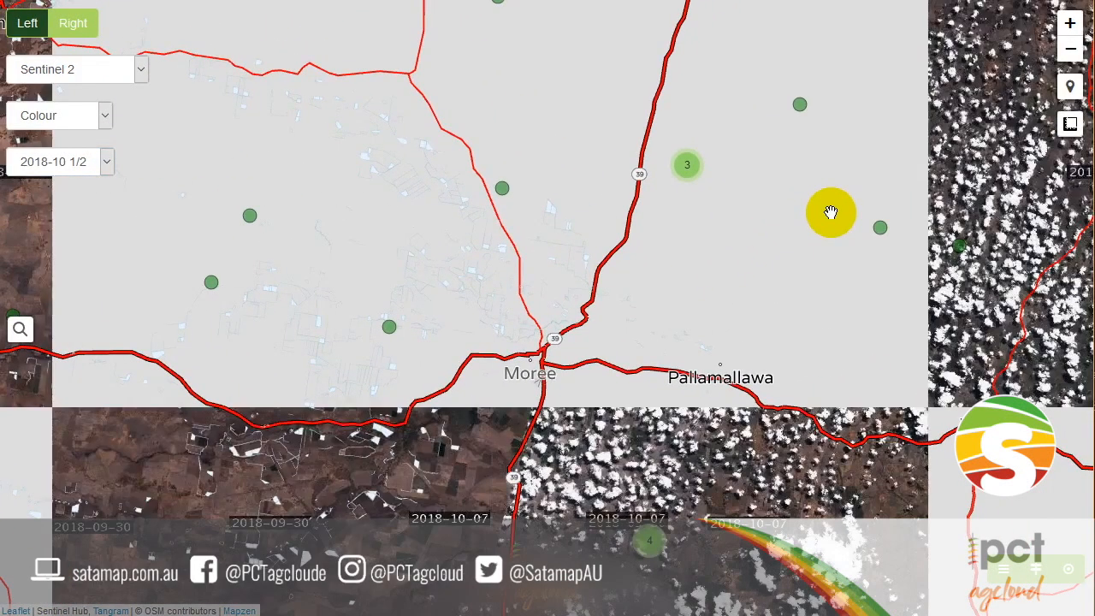
# Set the imagery period to 2018-9 2/2 and check the country north-east of Moree.
pyautogui.click(104, 167)
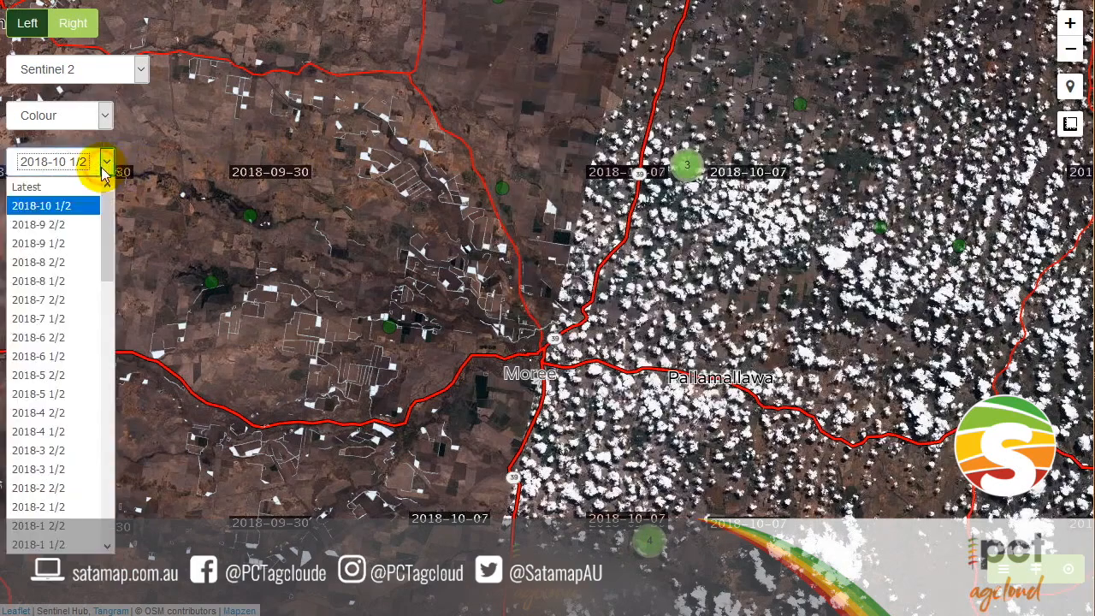
pyautogui.click(70, 233)
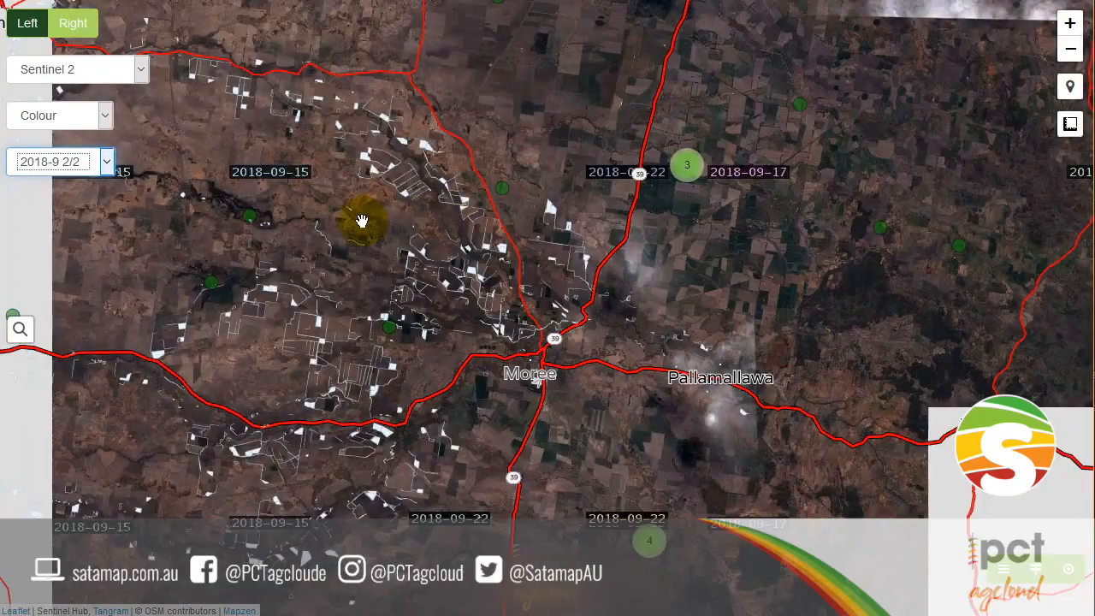
pyautogui.moveTo(598, 225); pyautogui.dragTo(532, 296)
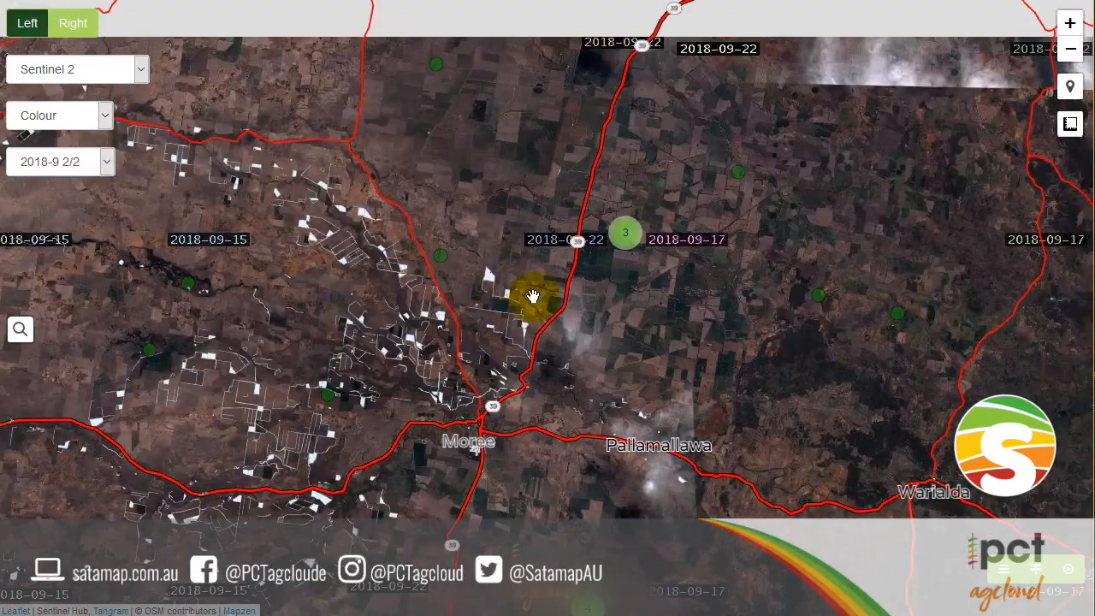
pyautogui.moveTo(683, 295)
pyautogui.mouseDown()
pyautogui.moveTo(681, 322)
pyautogui.moveTo(669, 305)
pyautogui.mouseUp()
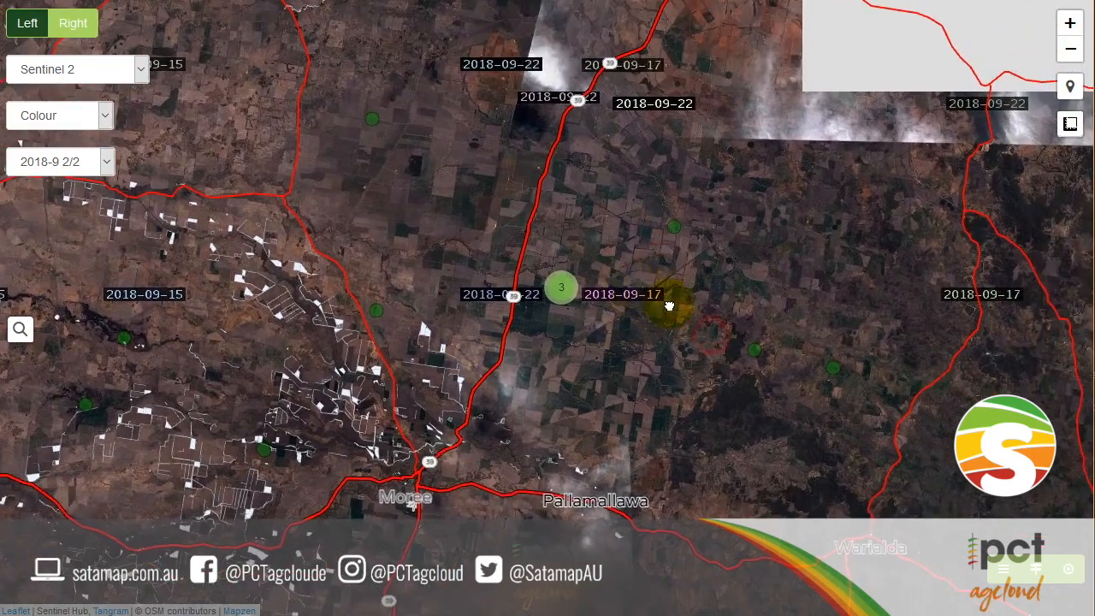
# Examine the colour imagery of the cropping fields north-east of Moree, closing in on the paddocks east of highway 39.
pyautogui.moveTo(753, 330); pyautogui.dragTo(845, 325)
pyautogui.moveTo(746, 271); pyautogui.dragTo(655, 344)
pyautogui.moveTo(732, 248); pyautogui.dragTo(708, 292)
pyautogui.scroll(1, 623, 252)
pyautogui.scroll(2, 599, 249)
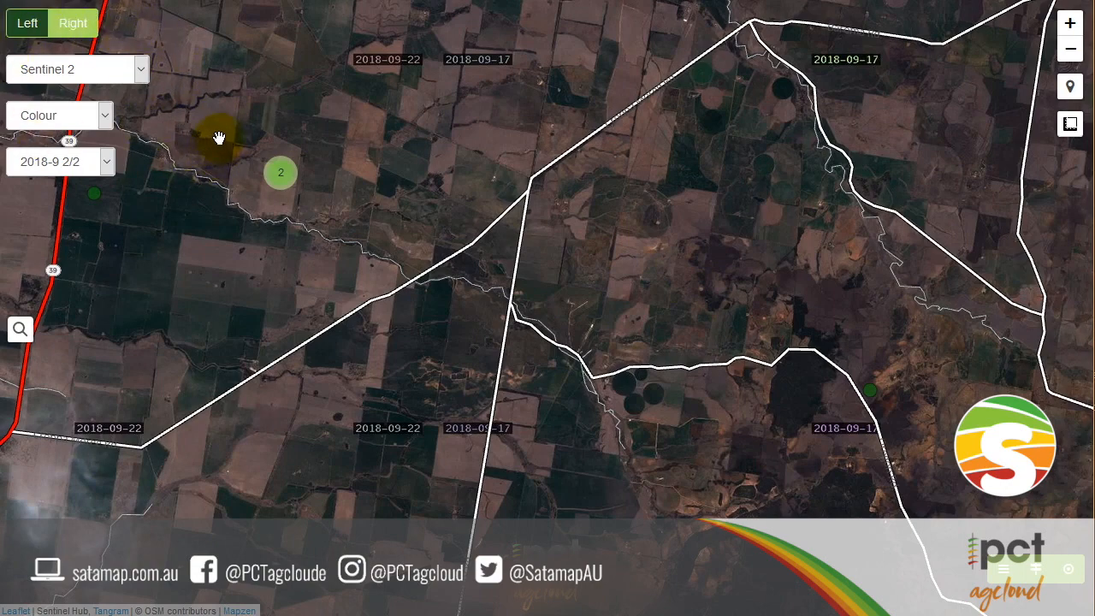
pyautogui.moveTo(415, 151); pyautogui.dragTo(391, 202)
pyautogui.scroll(1, 383, 225)
pyautogui.moveTo(342, 260); pyautogui.dragTo(403, 342)
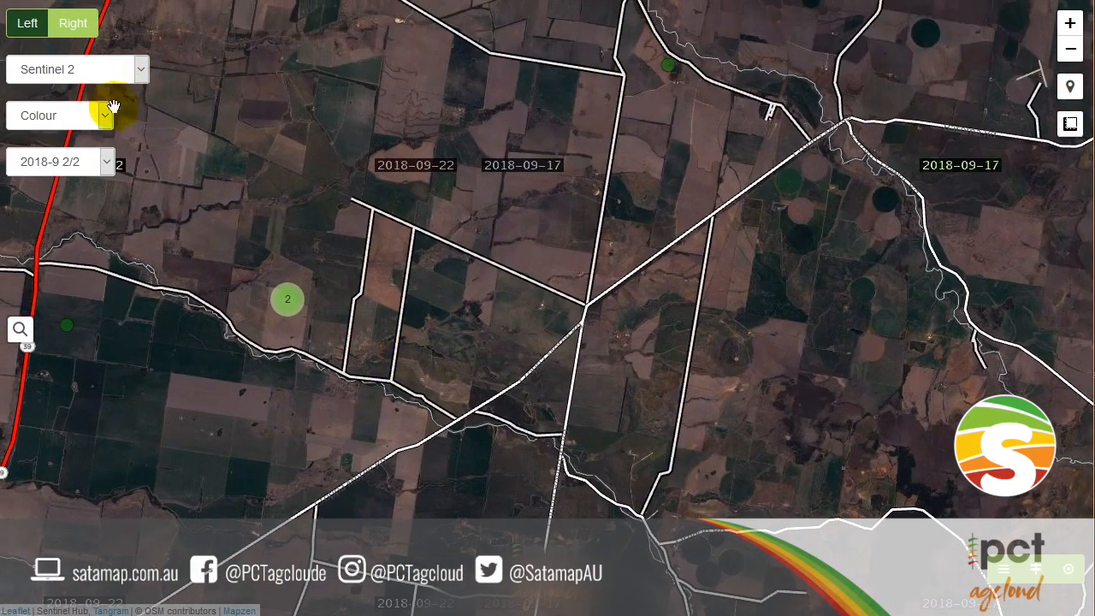
pyautogui.scroll(1, 342, 305)
pyautogui.moveTo(384, 371); pyautogui.dragTo(501, 286)
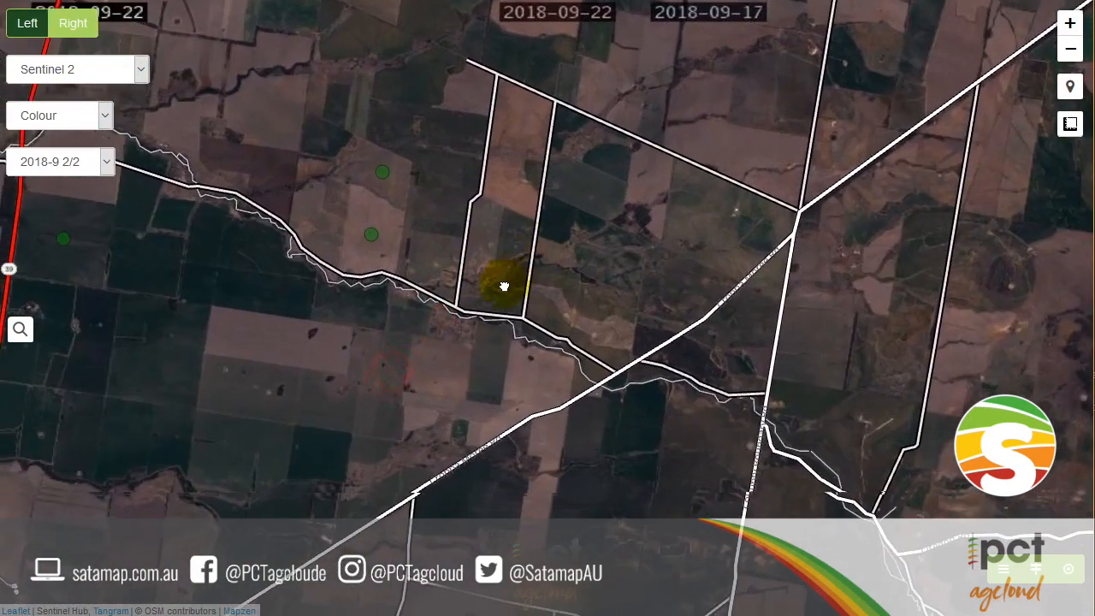
# Display the paddocks with the SVI Equal layer.
pyautogui.click(77, 126)
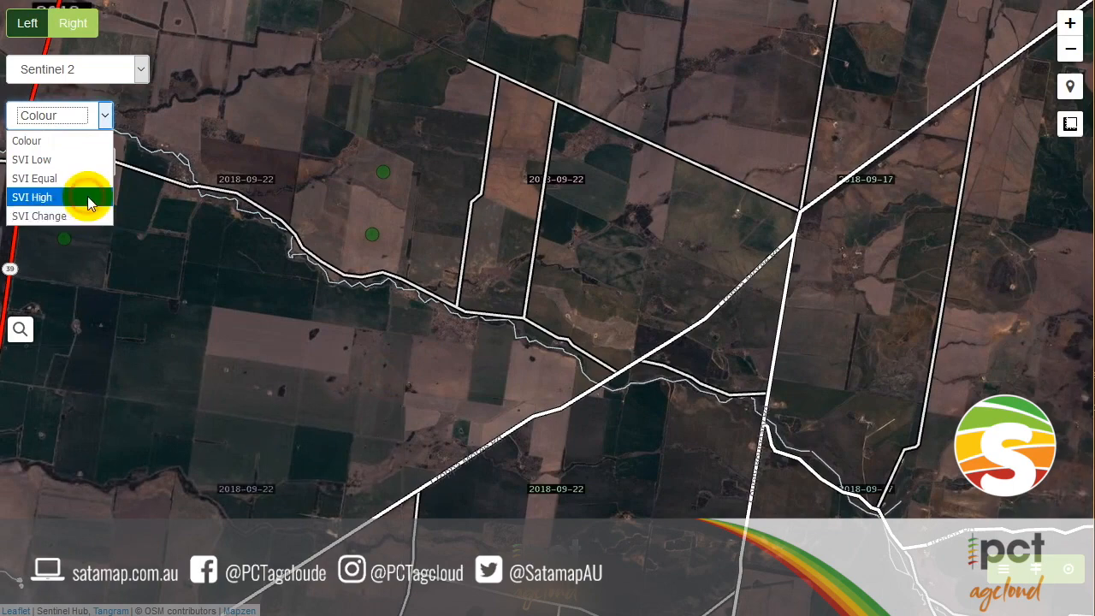
pyautogui.click(91, 178)
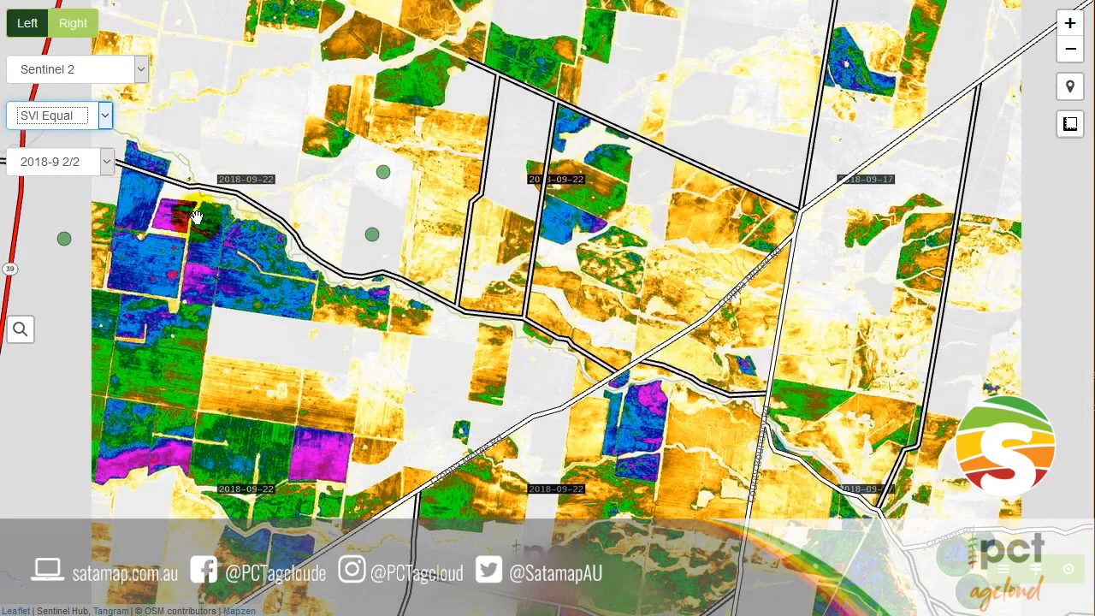
pyautogui.moveTo(368, 317); pyautogui.dragTo(378, 341)
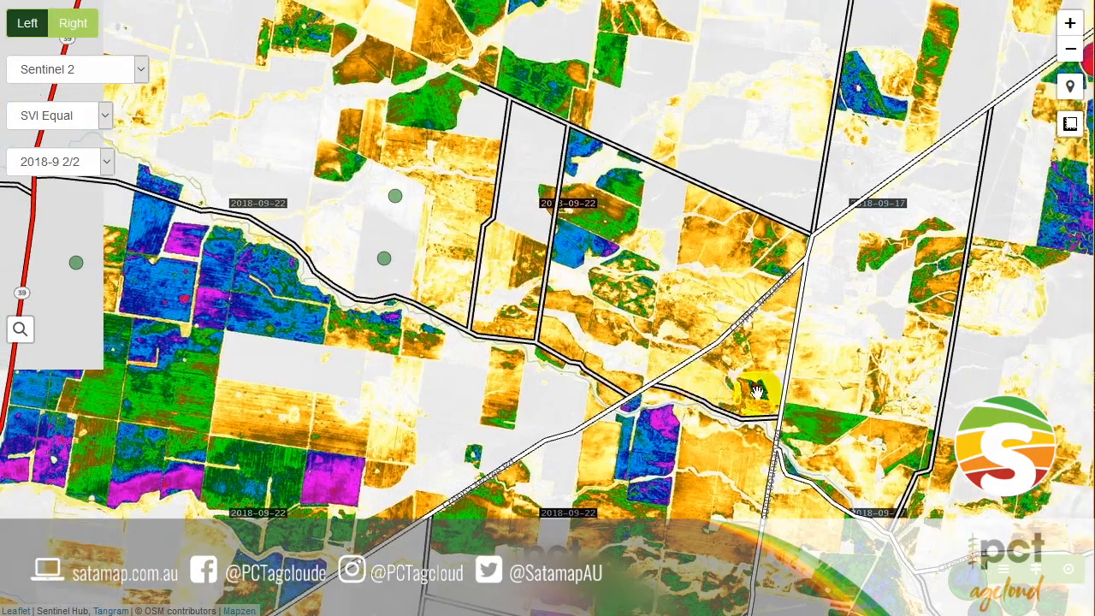
# Examine the SVI Equal biomass variation between the paddocks along the creek and roads east of highway 39.
pyautogui.moveTo(824, 363); pyautogui.dragTo(830, 333)
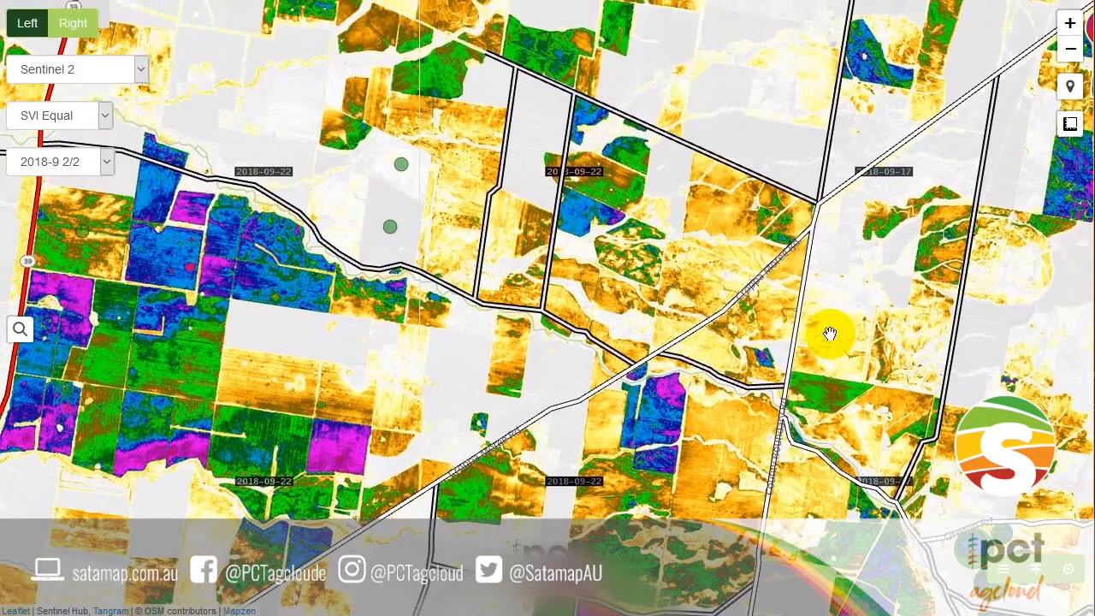
pyautogui.moveTo(725, 242); pyautogui.dragTo(716, 308)
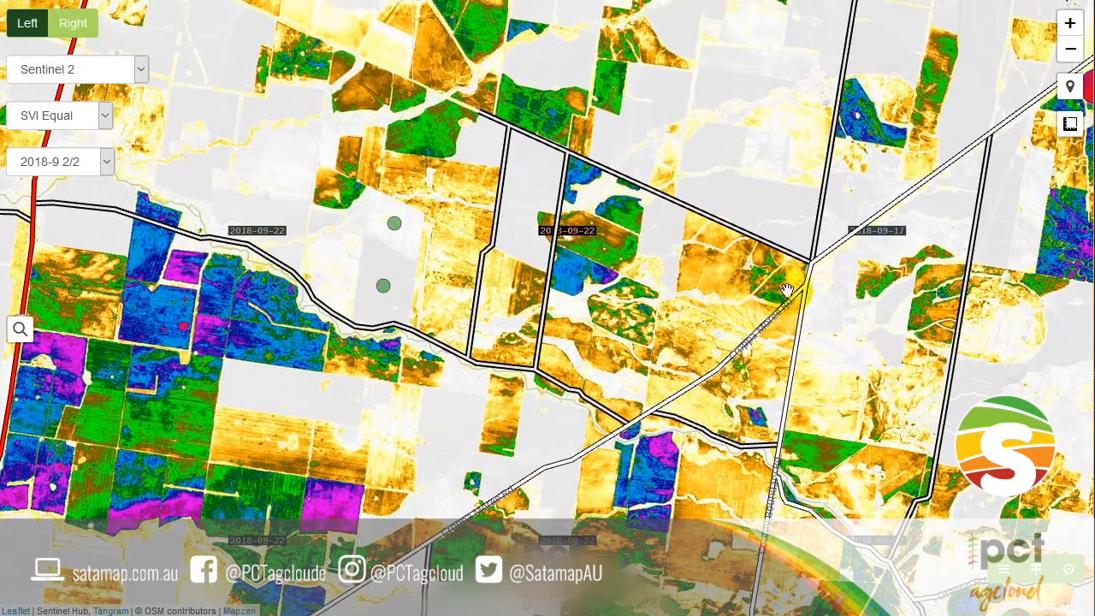
pyautogui.moveTo(616, 265); pyautogui.dragTo(616, 265)
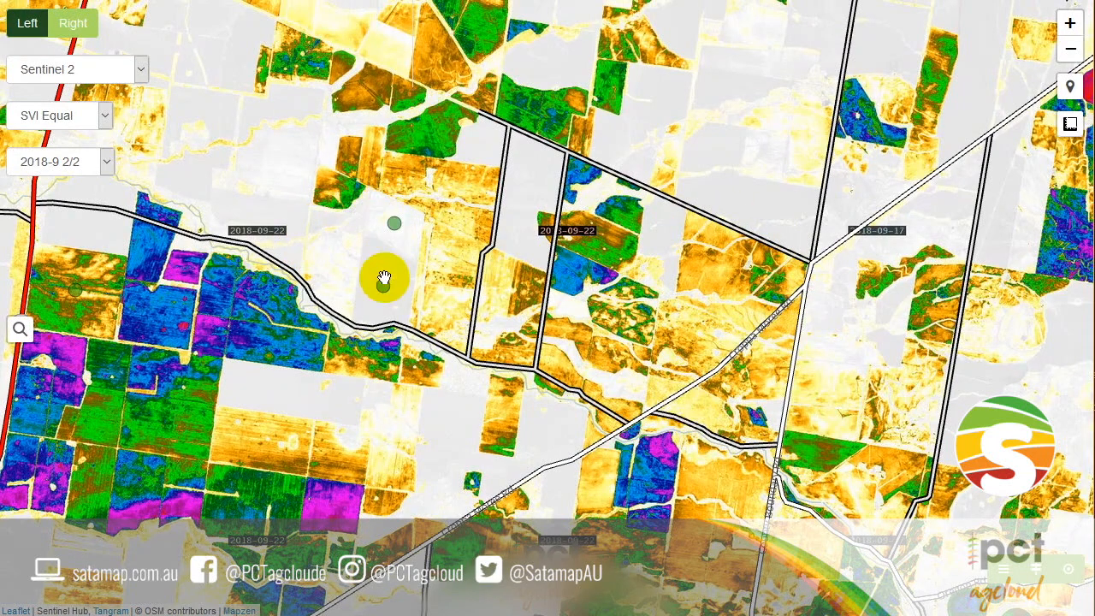
pyautogui.moveTo(325, 333); pyautogui.dragTo(336, 374)
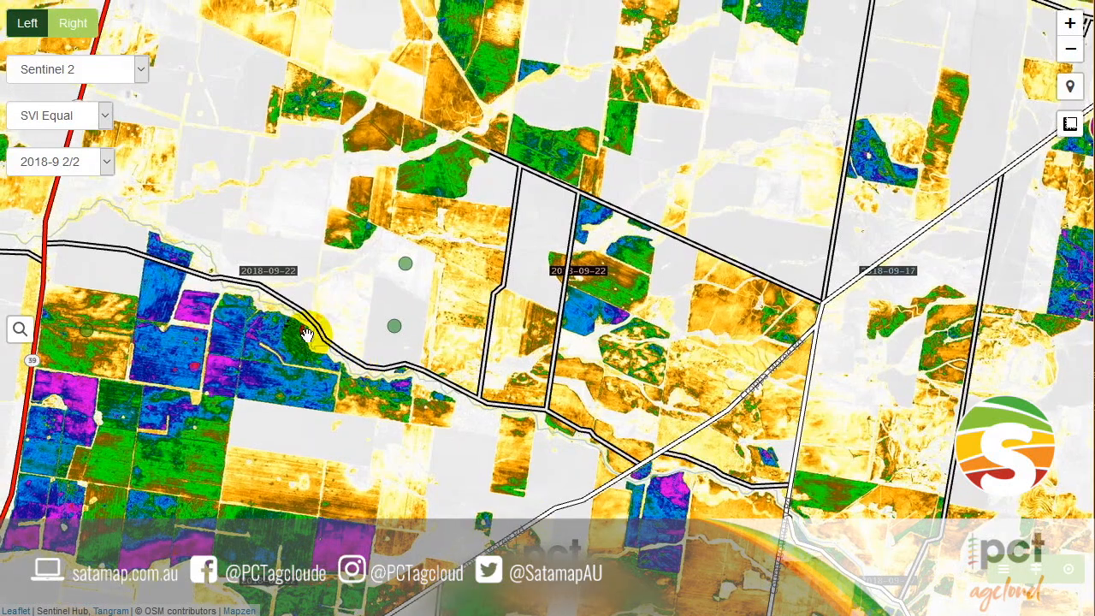
pyautogui.scroll(1, 449, 274)
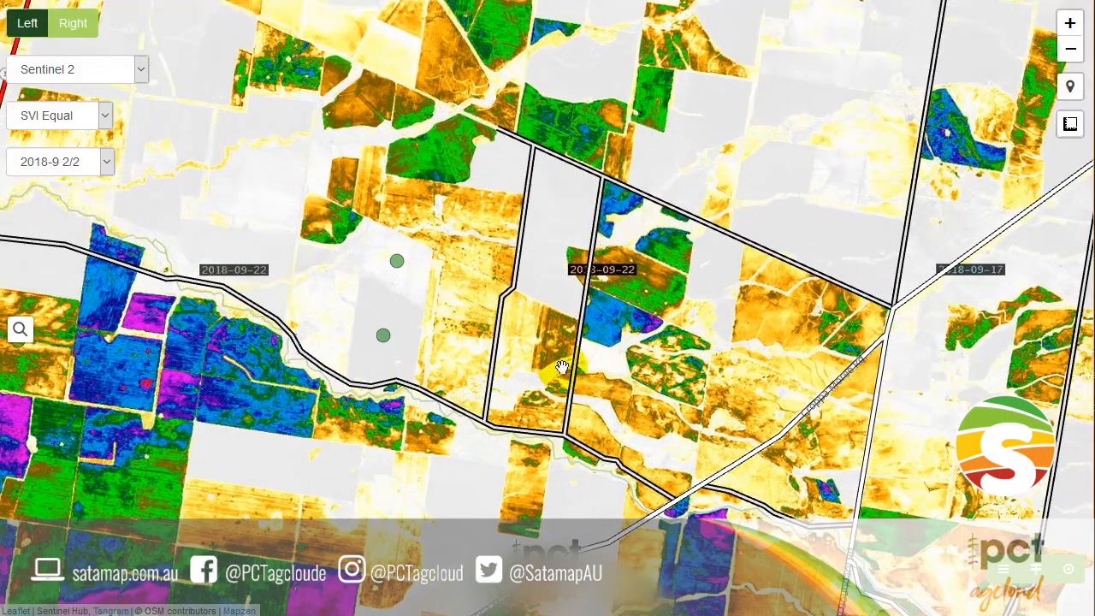
pyautogui.moveTo(498, 332); pyautogui.dragTo(429, 288)
pyautogui.moveTo(301, 313); pyautogui.dragTo(480, 306)
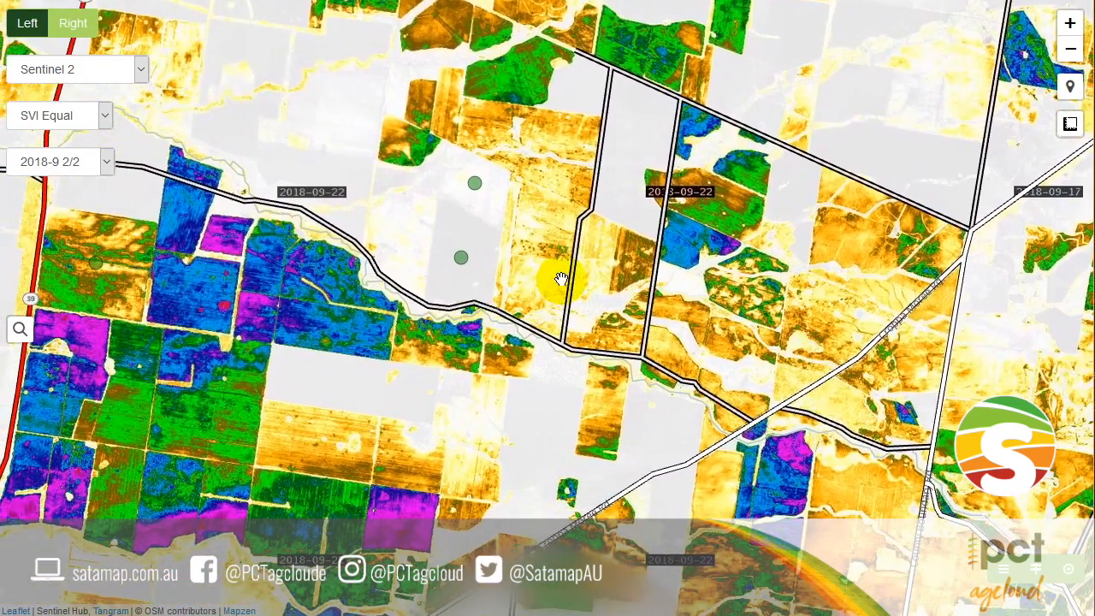
pyautogui.scroll(1, 561, 279)
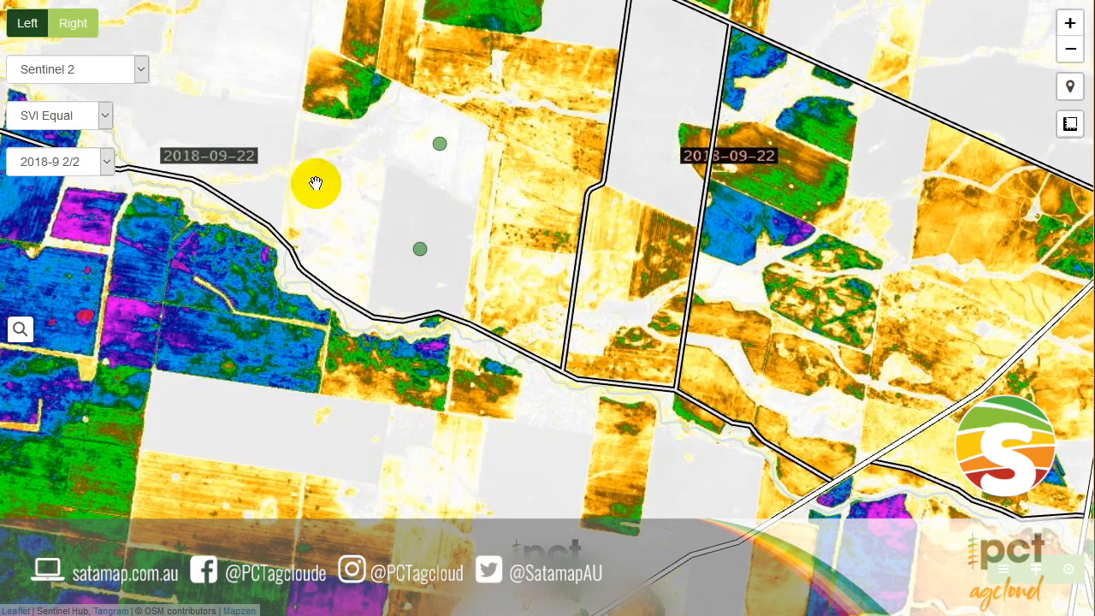
# Switch the layer to SVI Change and review the image dates available for both sides of the comparison.
pyautogui.click(99, 118)
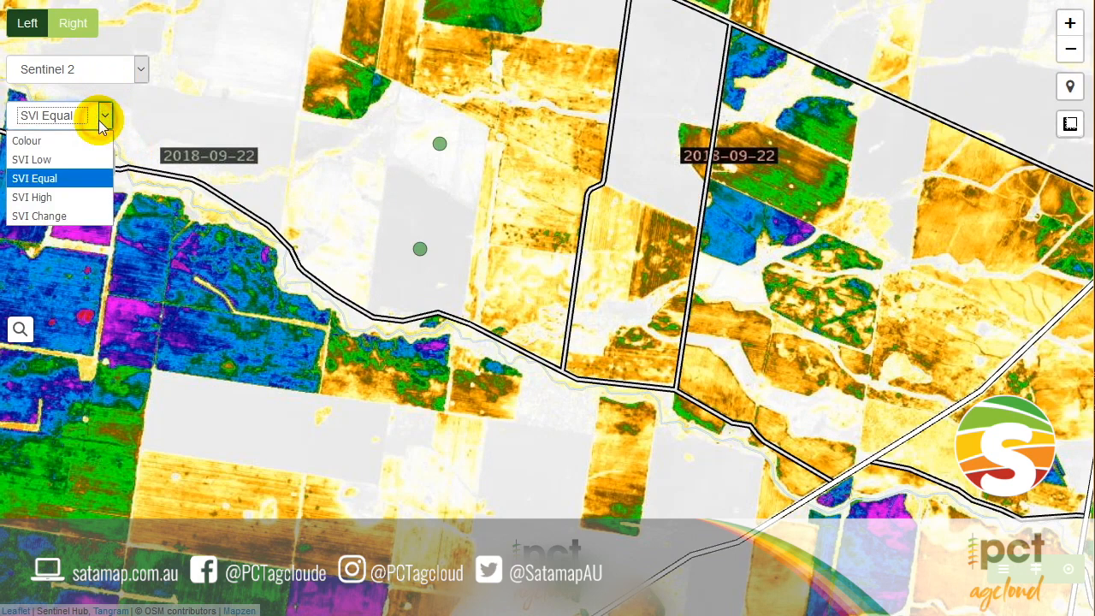
pyautogui.click(53, 217)
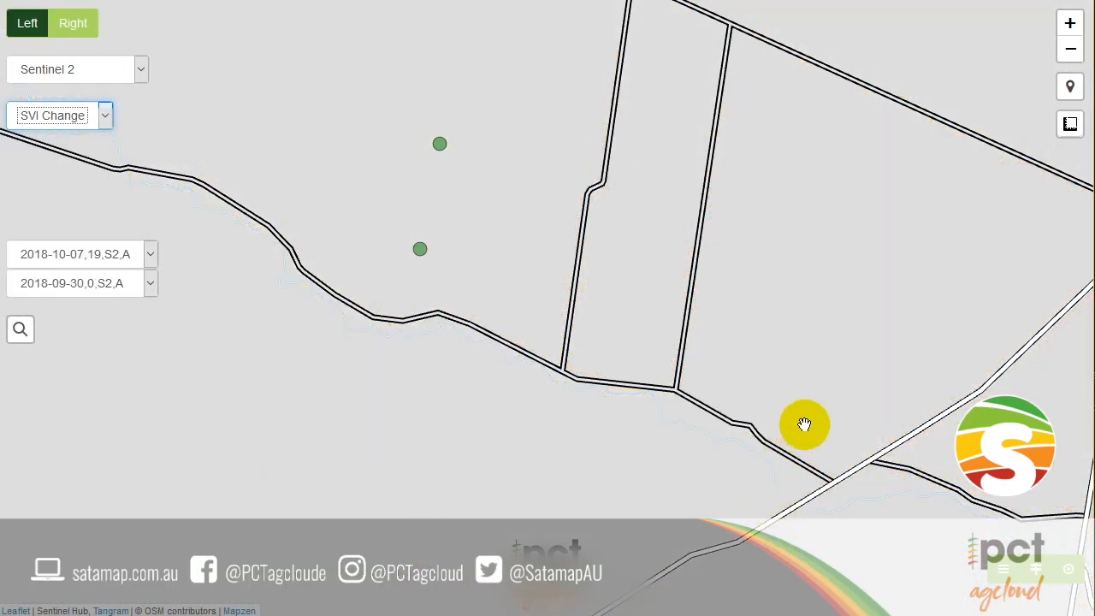
pyautogui.click(124, 255)
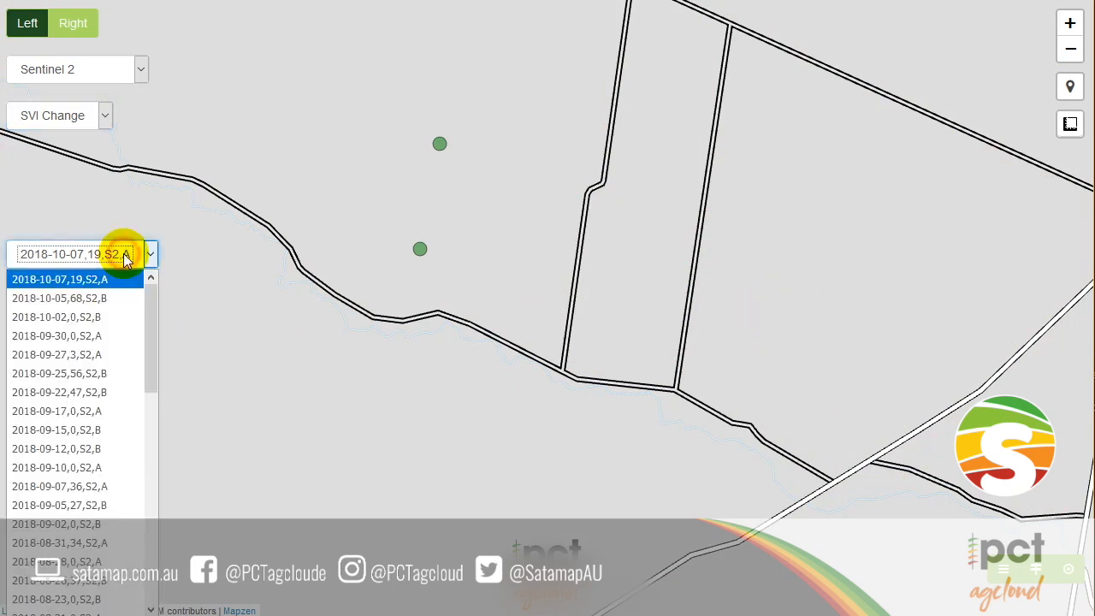
pyautogui.click(124, 255)
pyautogui.click(108, 282)
pyautogui.click(109, 283)
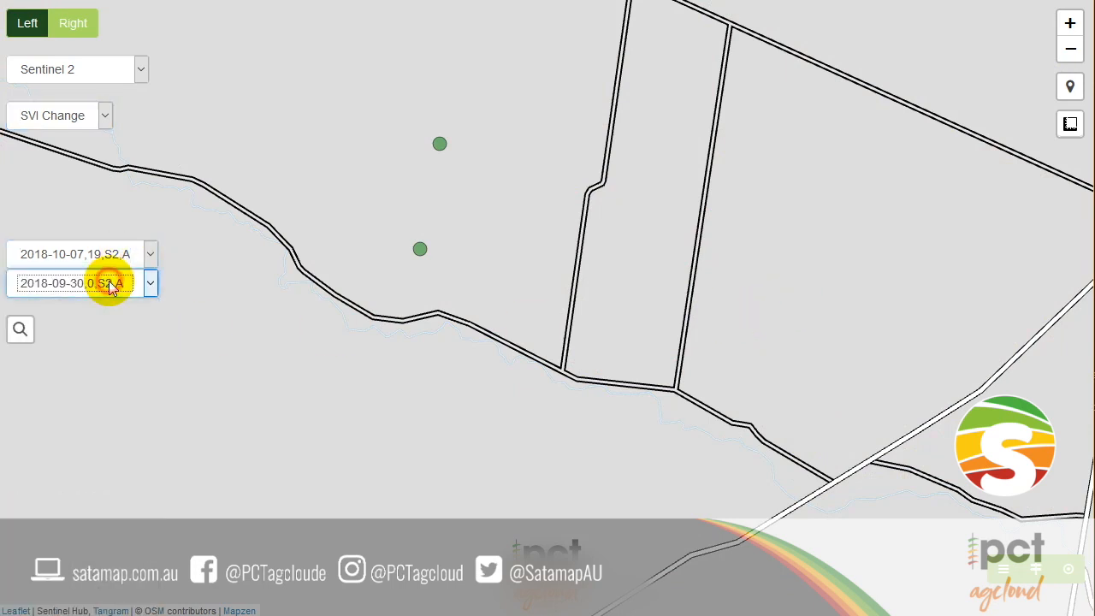
pyautogui.click(117, 261)
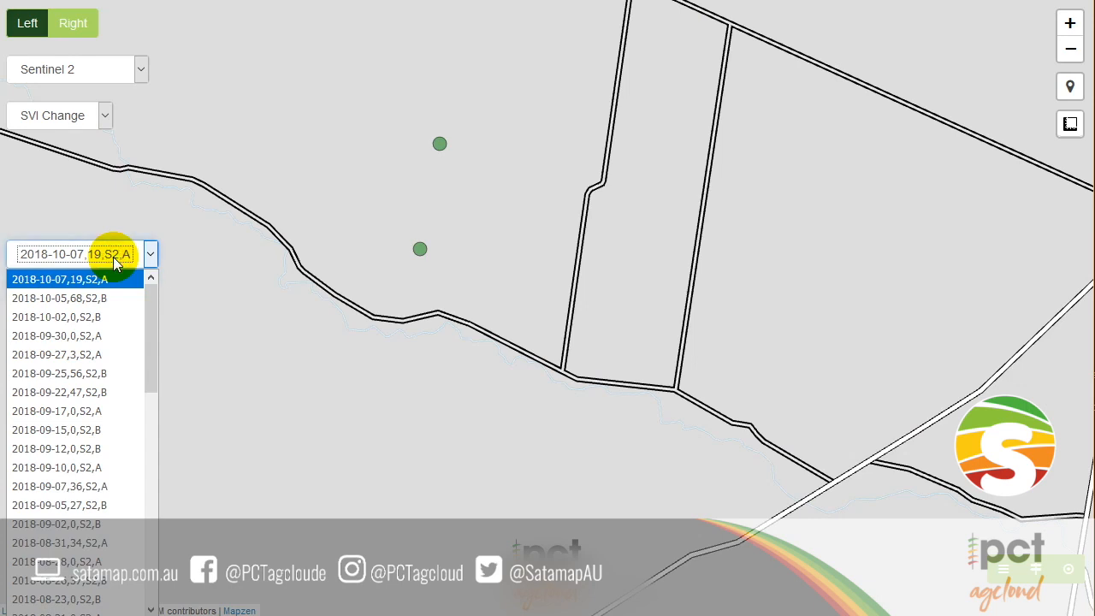
pyautogui.click(114, 257)
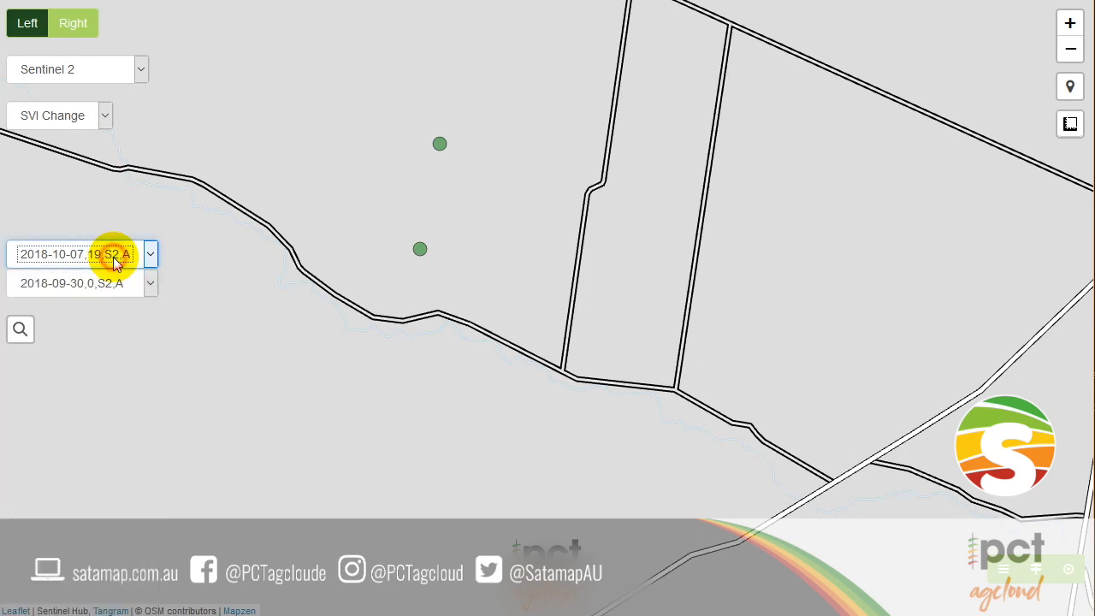
pyautogui.click(91, 287)
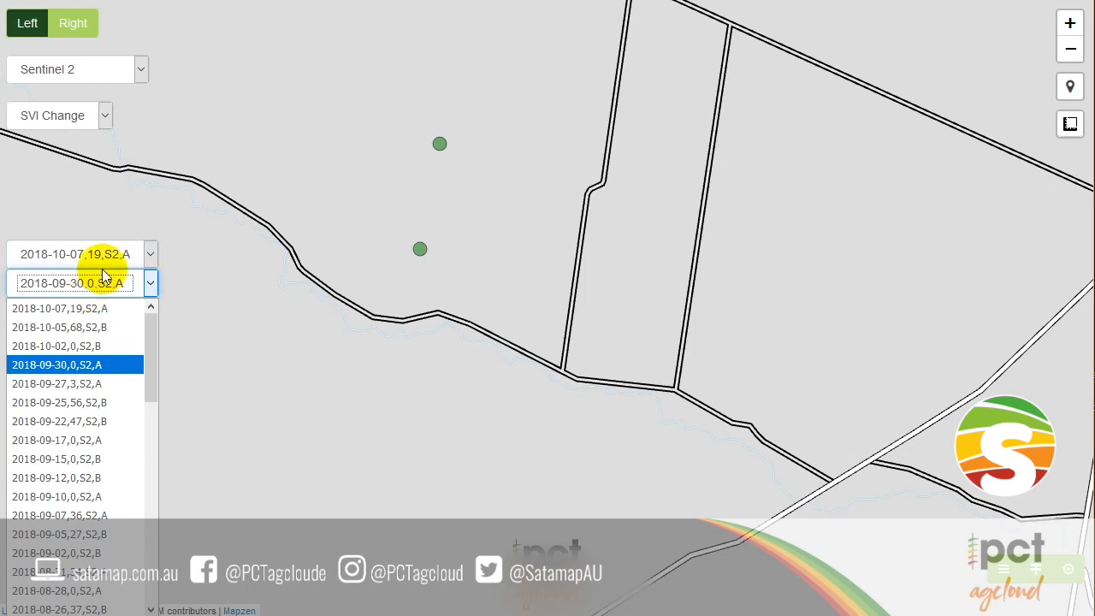
# Compare the 2018-10-02,0,S2,B image with 2018-09-17,0,S2,A and examine the biomass change across the paddocks.
pyautogui.click(111, 254)
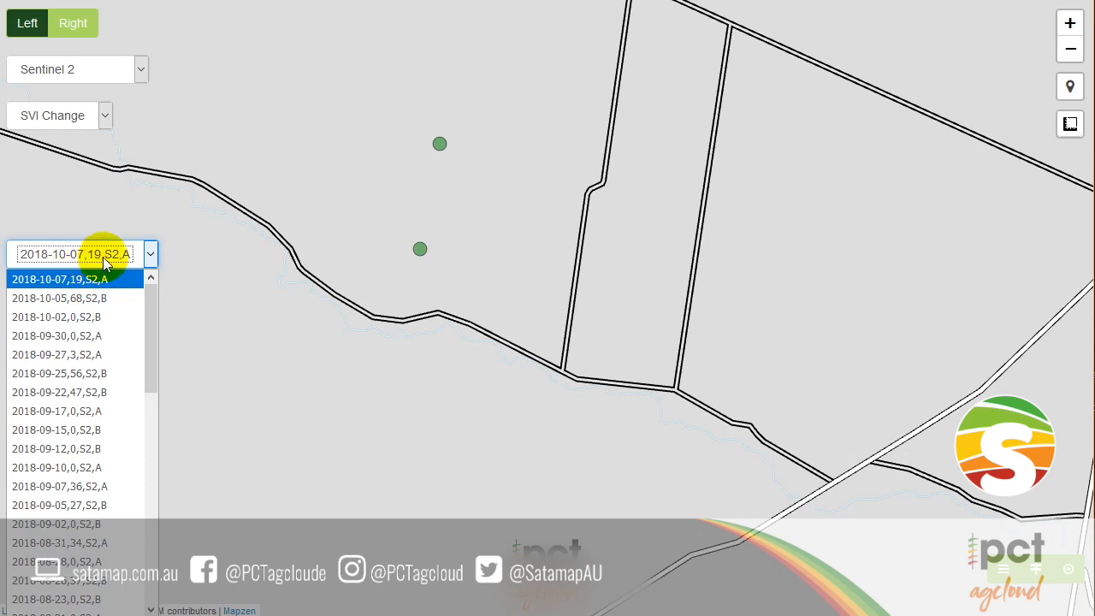
pyautogui.click(96, 325)
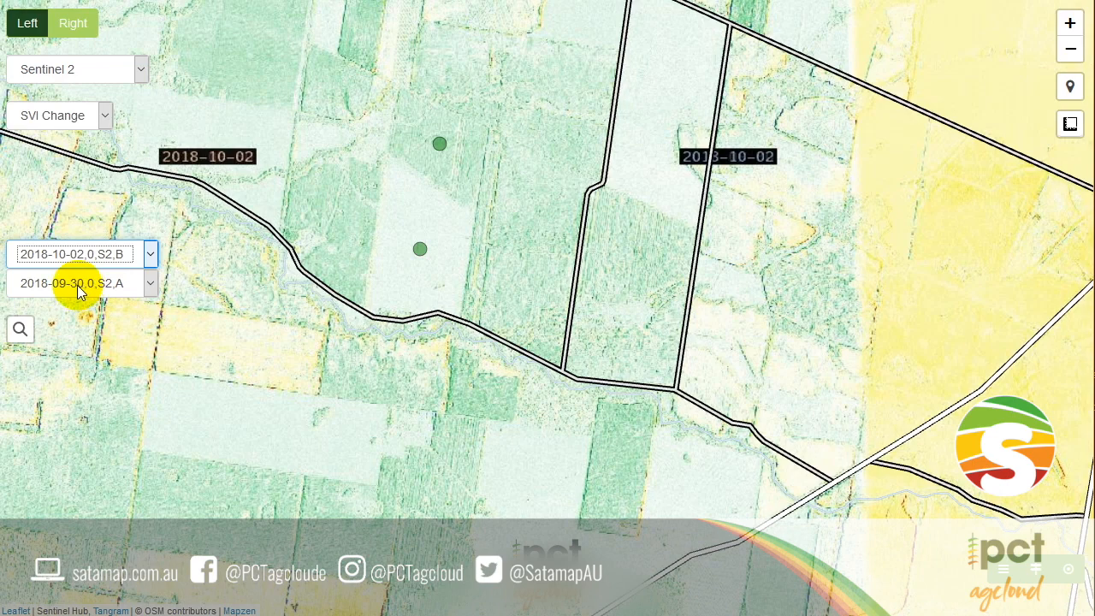
pyautogui.click(74, 286)
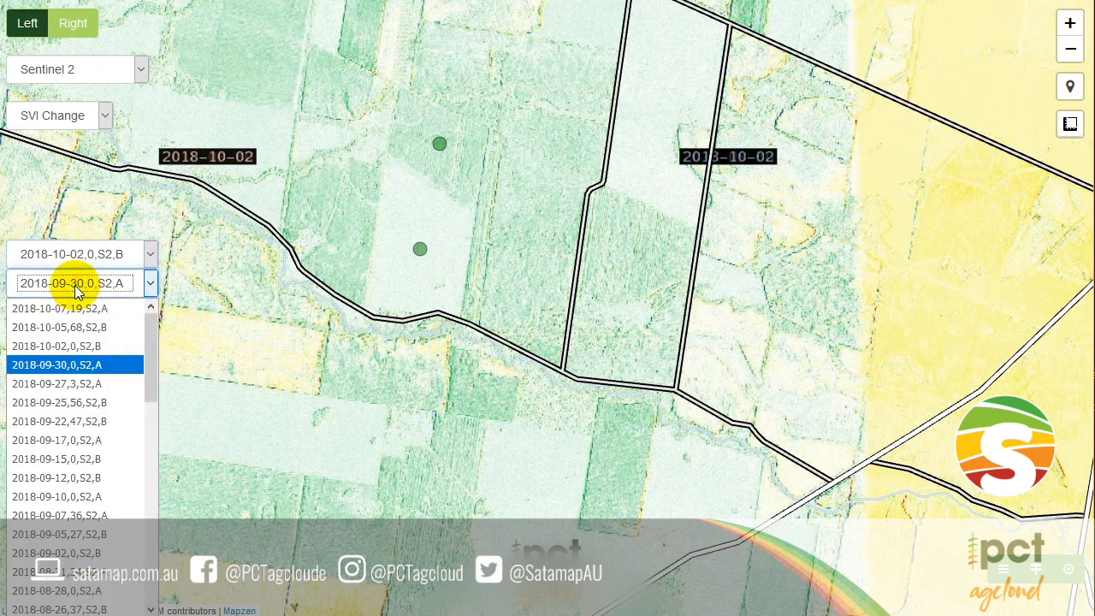
pyautogui.click(69, 441)
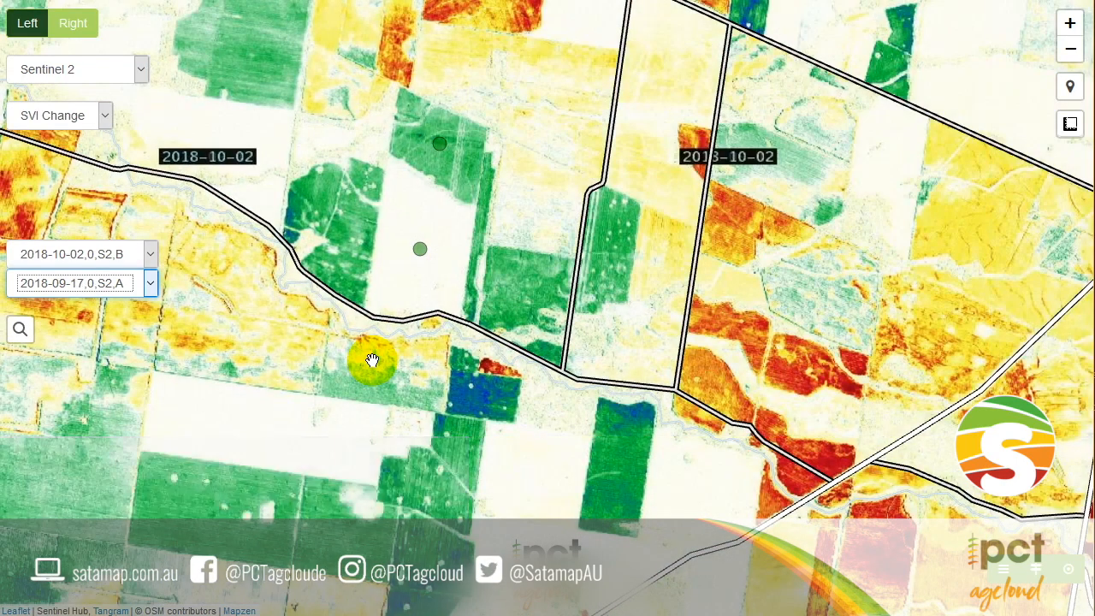
pyautogui.moveTo(385, 404); pyautogui.dragTo(453, 413)
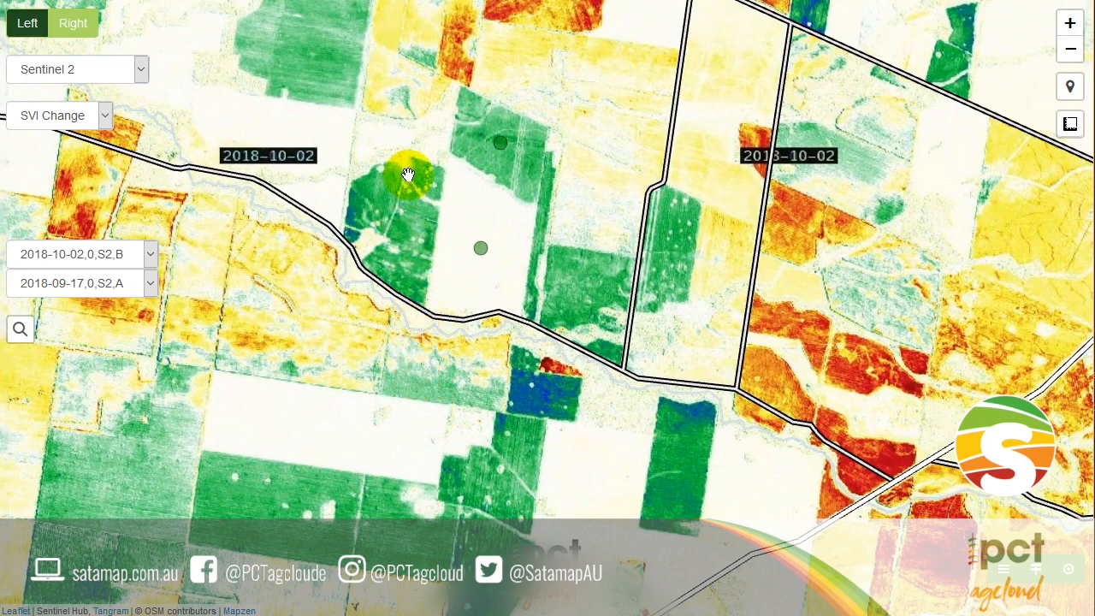
pyautogui.moveTo(408, 173); pyautogui.dragTo(442, 173)
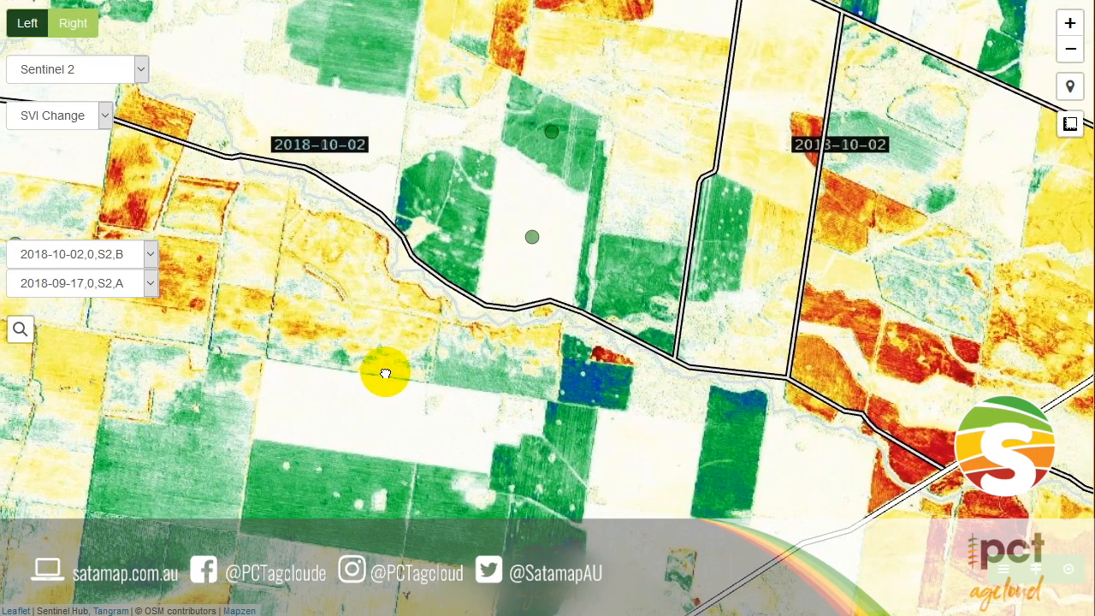
# Examine the biomass change between 2018-10-02 and 2018-09-17 in the paddocks around the creek and the roads north of it.
pyautogui.moveTo(385, 373); pyautogui.dragTo(317, 354)
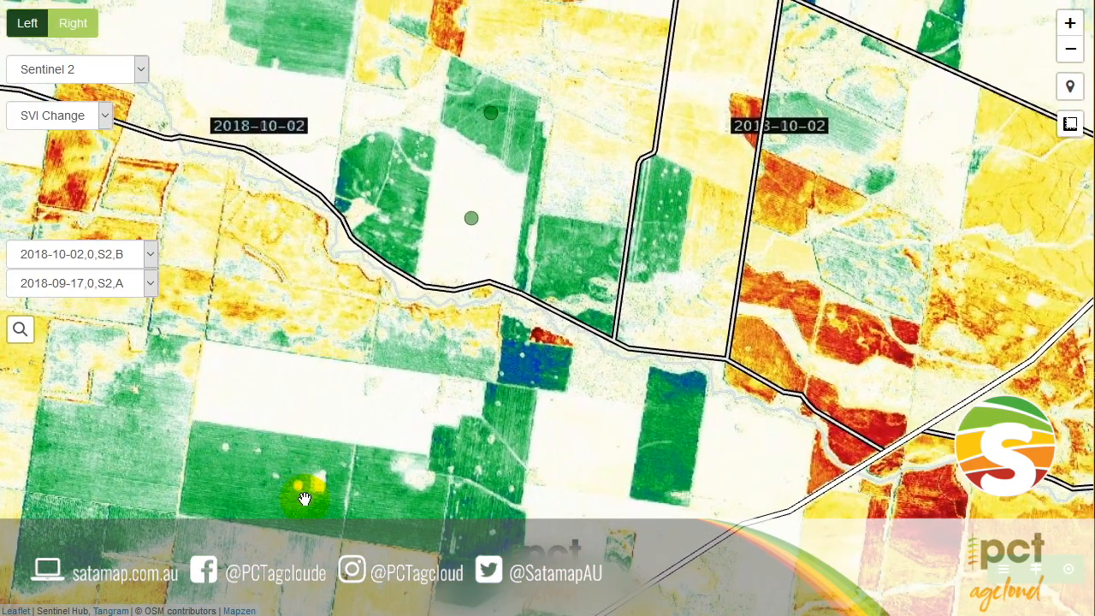
pyautogui.click(550, 497)
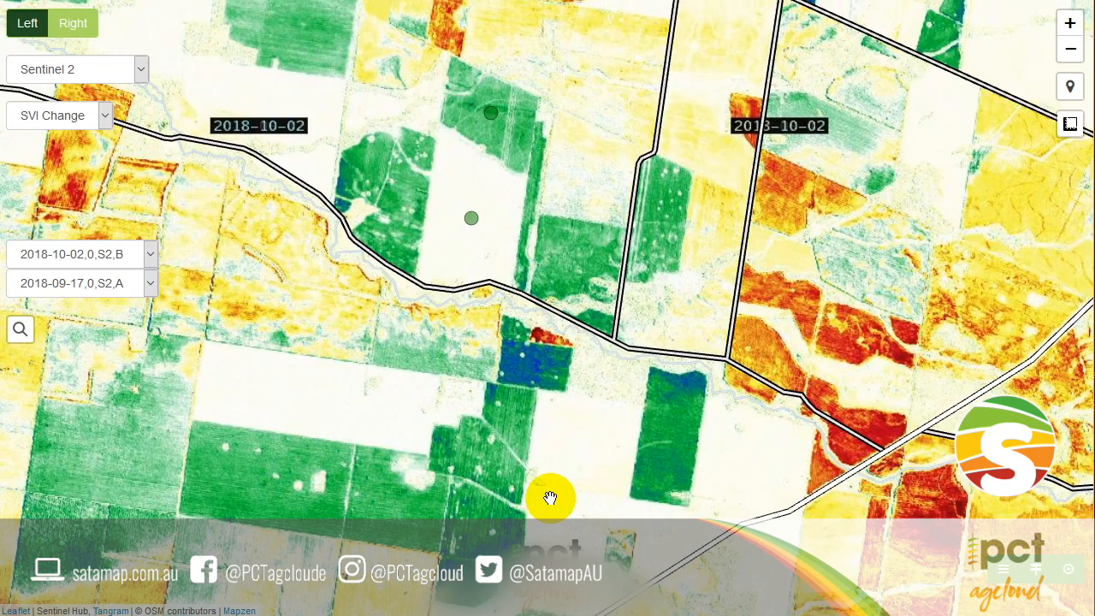
pyautogui.moveTo(616, 342); pyautogui.dragTo(561, 446)
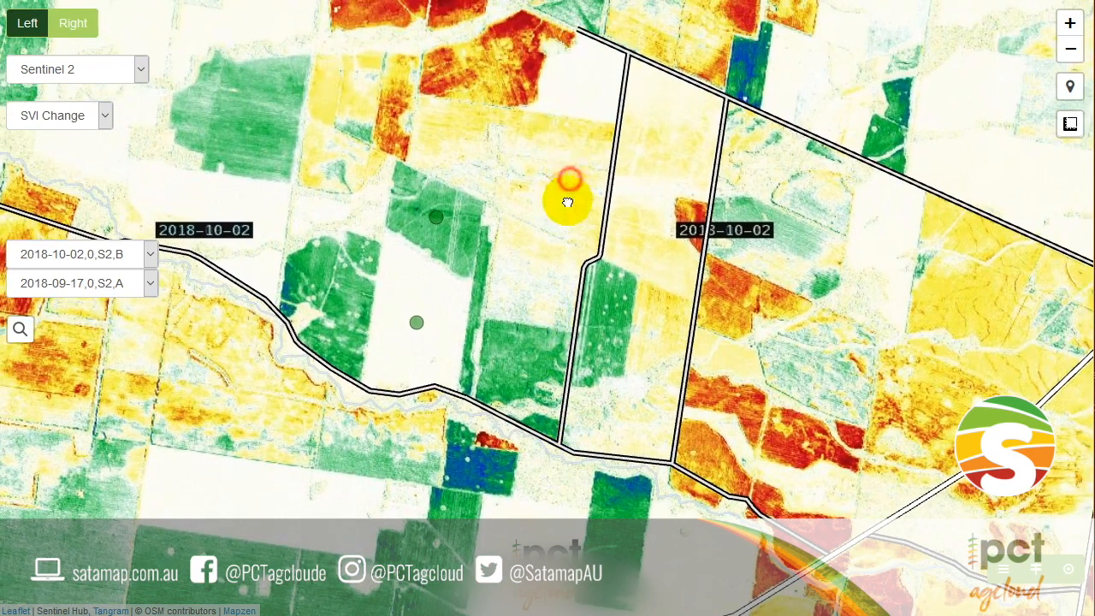
pyautogui.moveTo(561, 196); pyautogui.dragTo(553, 280)
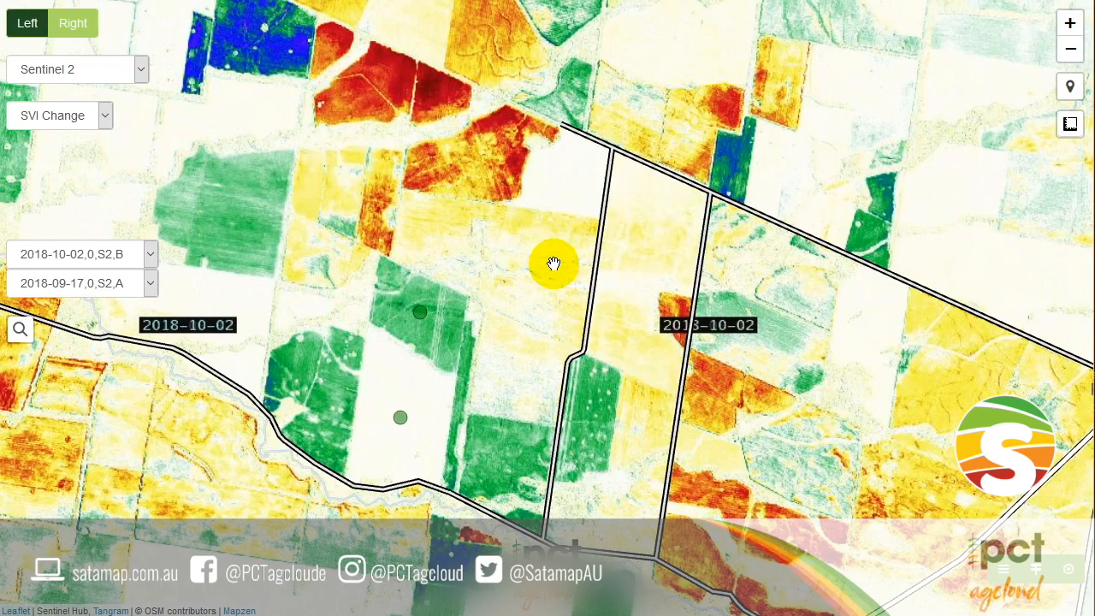
pyautogui.moveTo(479, 213); pyautogui.dragTo(473, 237)
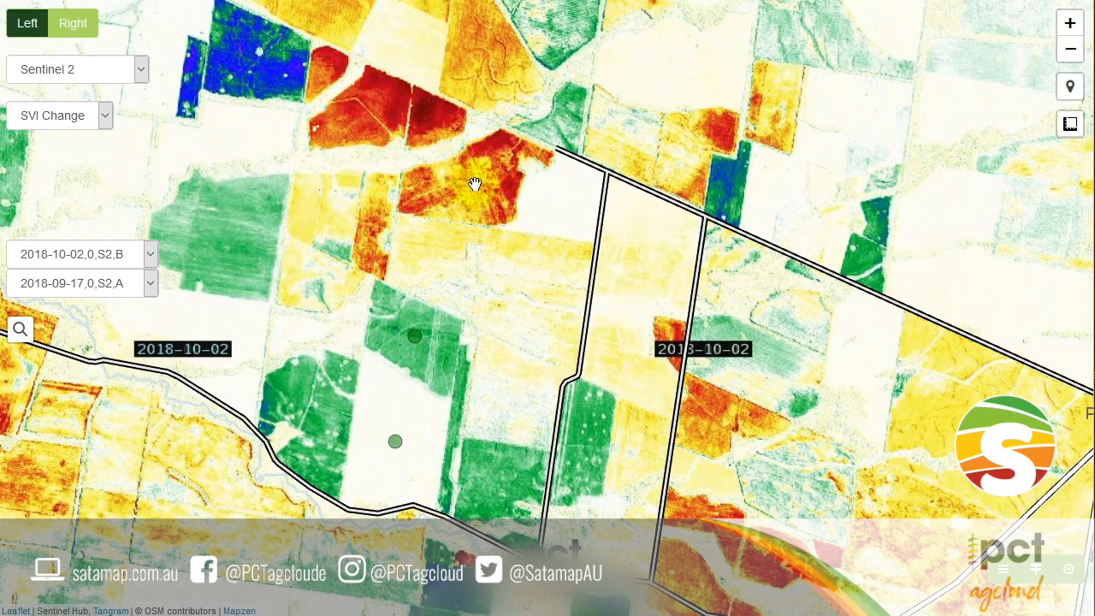
pyautogui.moveTo(520, 229); pyautogui.dragTo(520, 255)
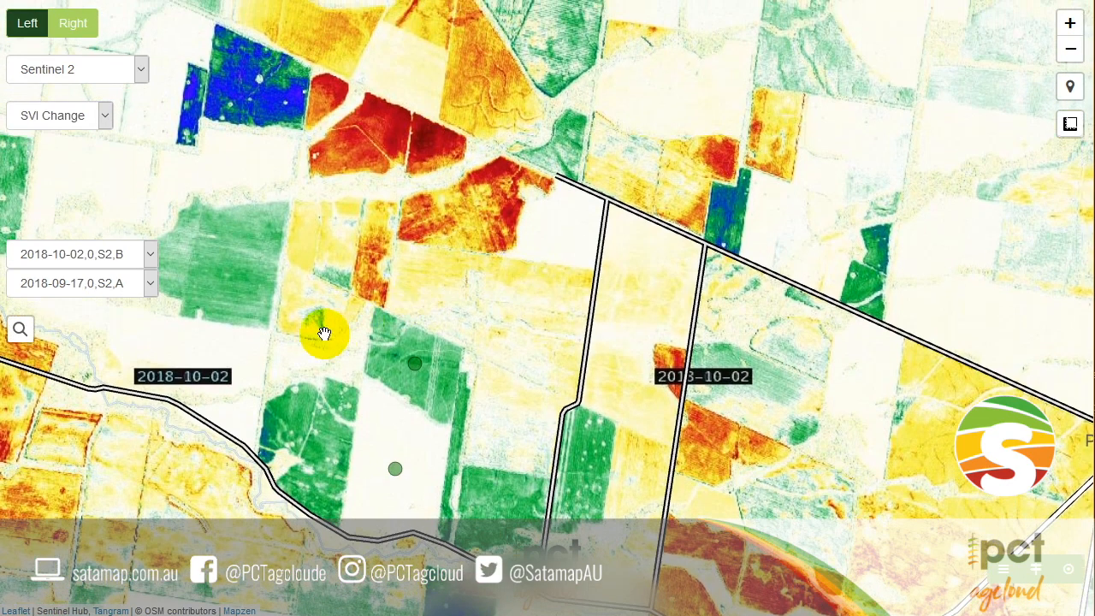
# Change the earlier comparison image to 2018-09-12,0,S2,B, followed by 2018-09-10,0,S2,A.
pyautogui.click(143, 294)
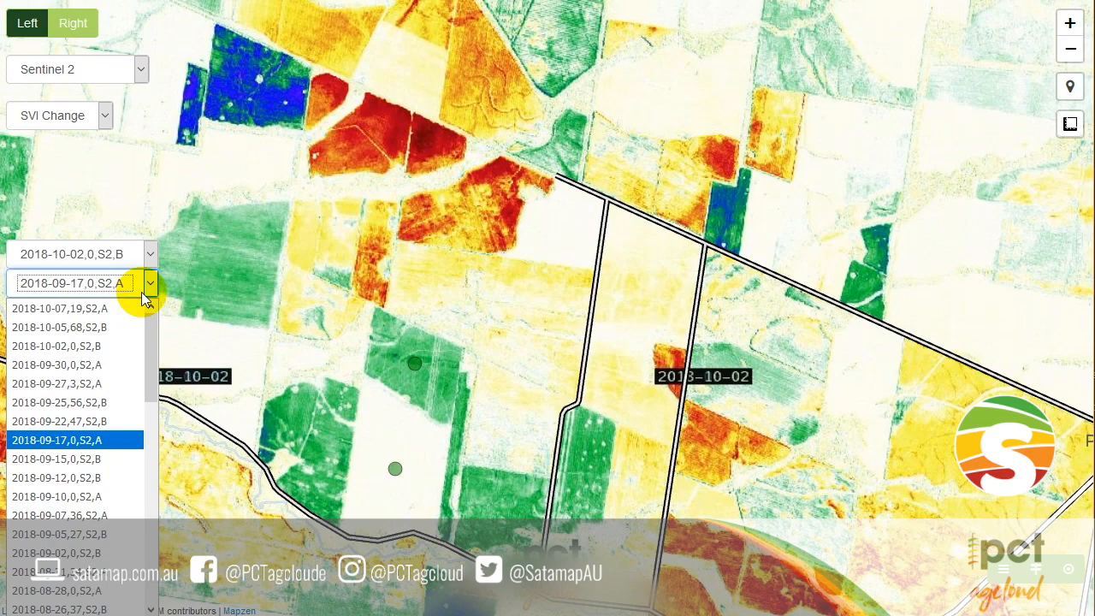
pyautogui.click(125, 484)
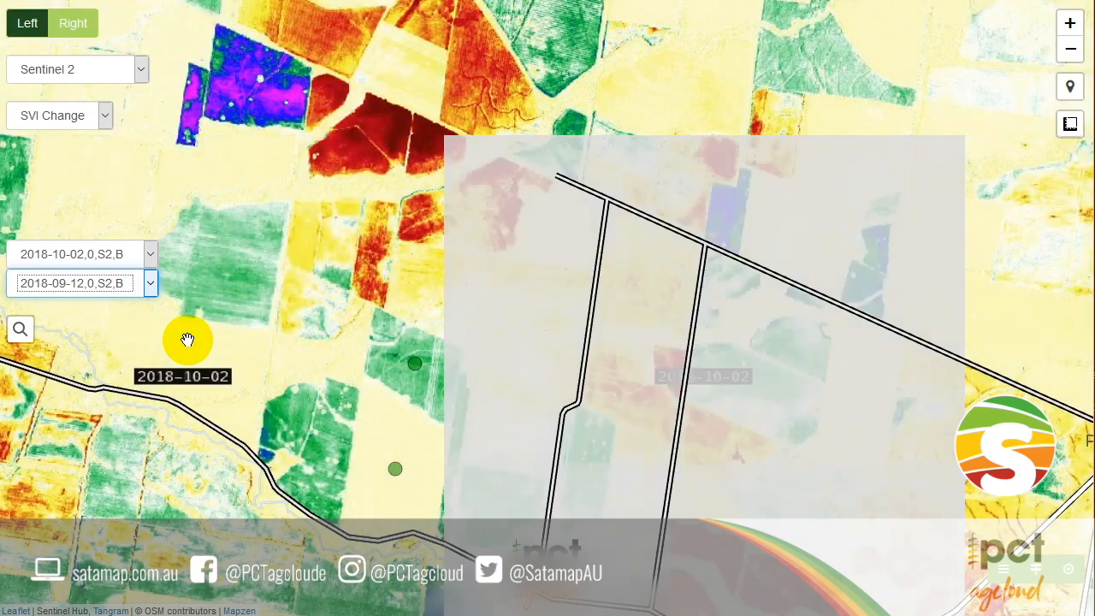
pyautogui.click(110, 286)
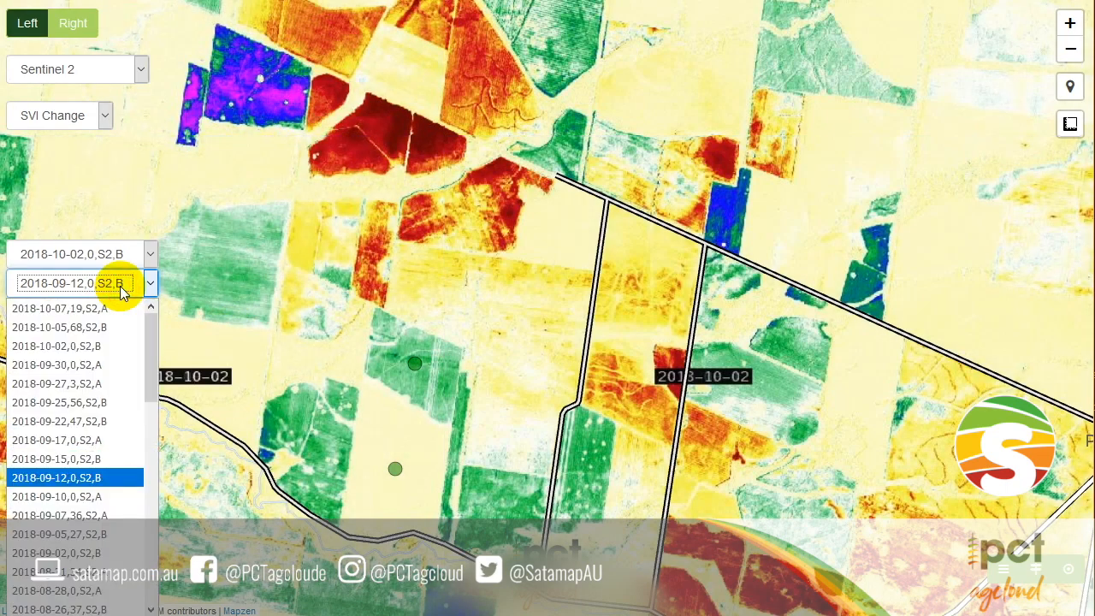
pyautogui.click(101, 495)
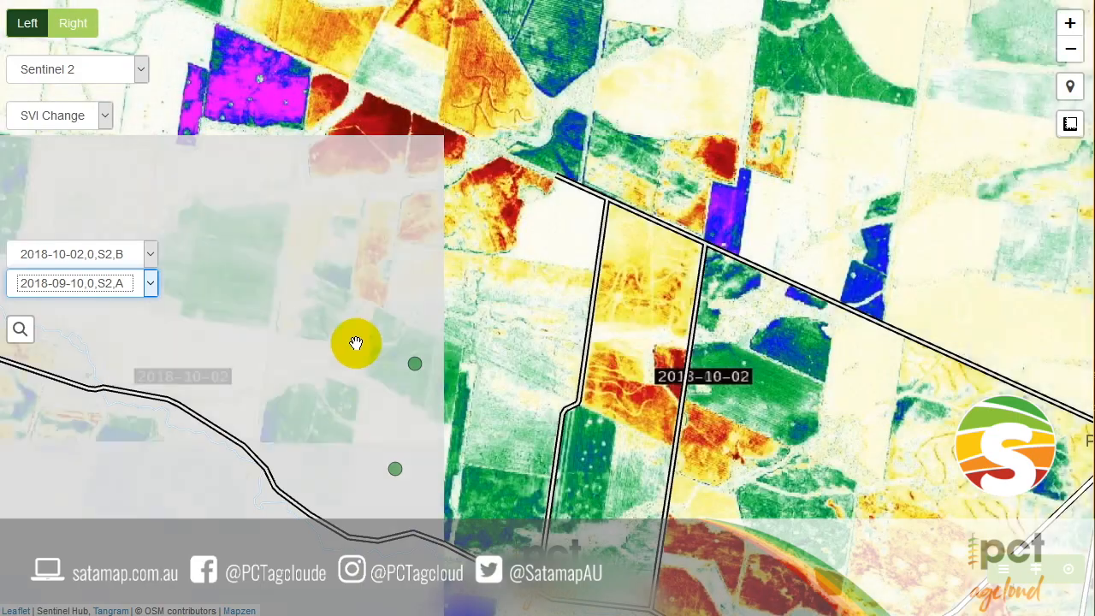
# Inspect the within-paddock biomass change up close, from the irregular paddock at the road's end south to the marked paddocks.
pyautogui.moveTo(394, 406); pyautogui.dragTo(365, 393)
pyautogui.scroll(1, 428, 256)
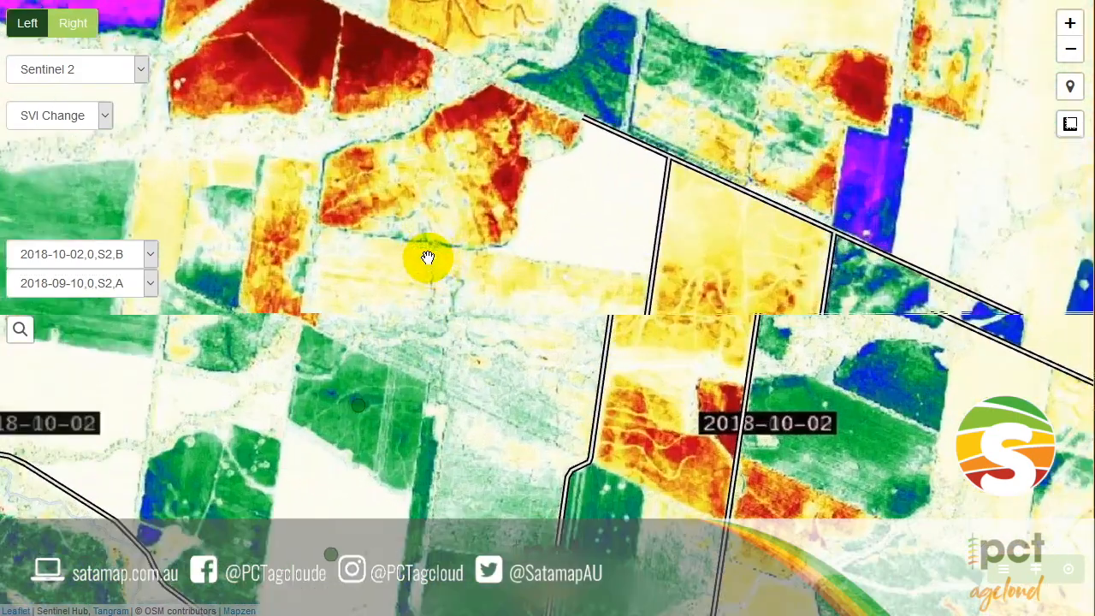
pyautogui.moveTo(485, 180); pyautogui.dragTo(441, 358)
pyautogui.scroll(1, 442, 359)
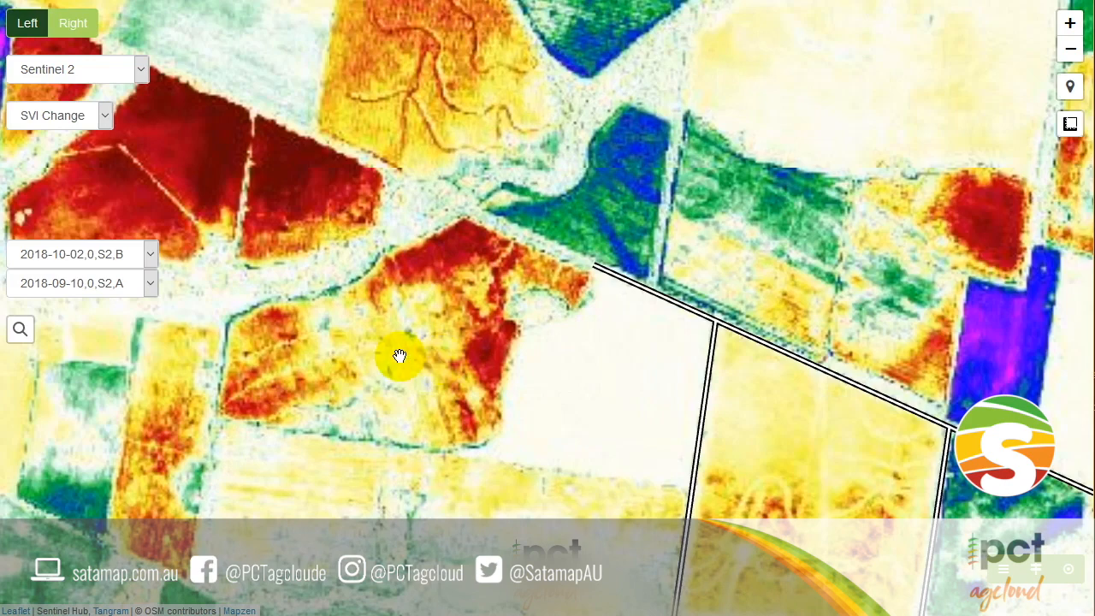
pyautogui.scroll(1, 399, 356)
pyautogui.moveTo(357, 397); pyautogui.dragTo(391, 452)
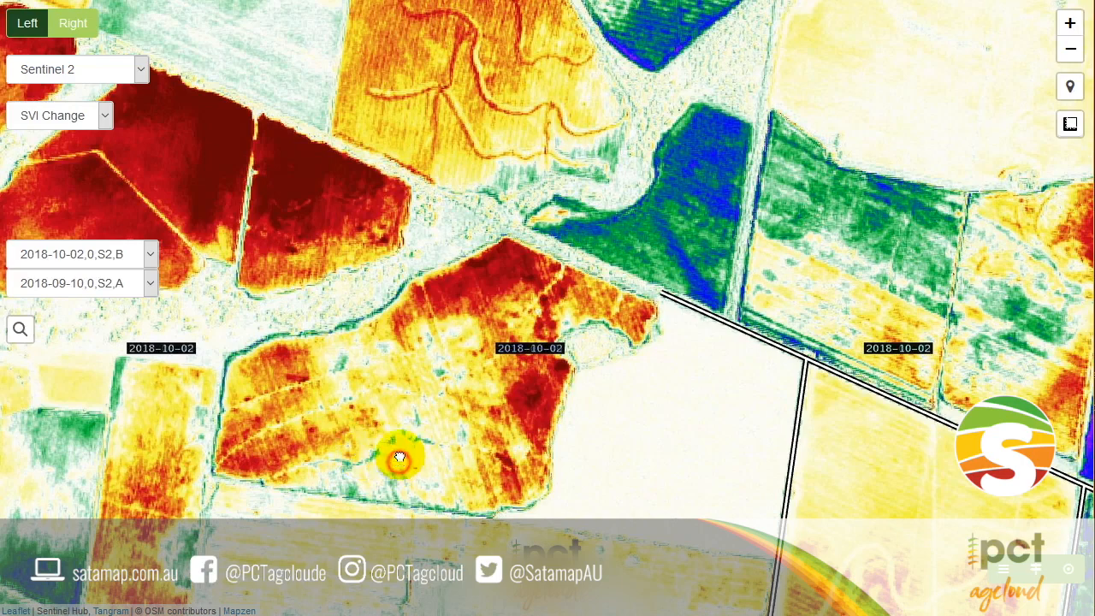
pyautogui.moveTo(398, 458); pyautogui.dragTo(313, 288)
pyautogui.moveTo(371, 464); pyautogui.dragTo(390, 212)
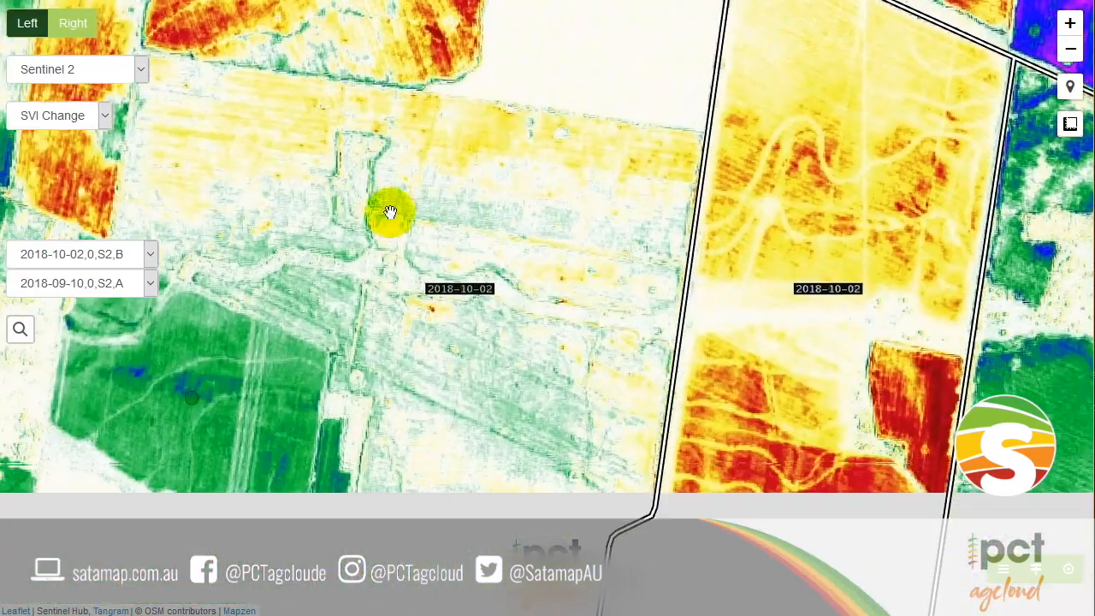
pyautogui.moveTo(360, 391); pyautogui.dragTo(416, 277)
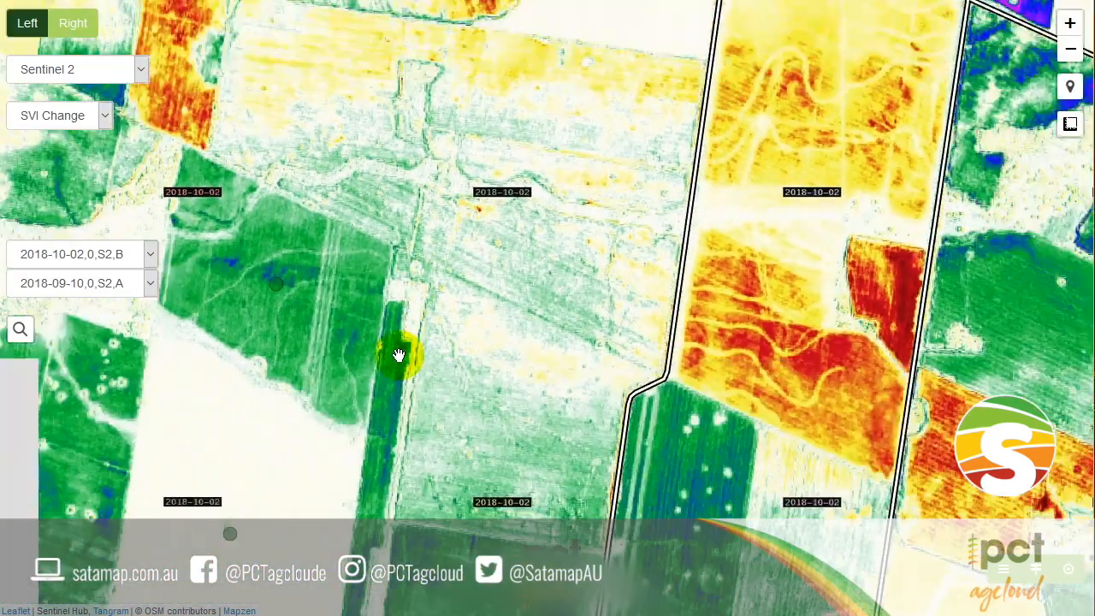
# Examine the biomass change in the paddocks from the northern road junction across to Painters Bore Camp.
pyautogui.scroll(-1, 398, 355)
pyautogui.moveTo(349, 325); pyautogui.dragTo(359, 412)
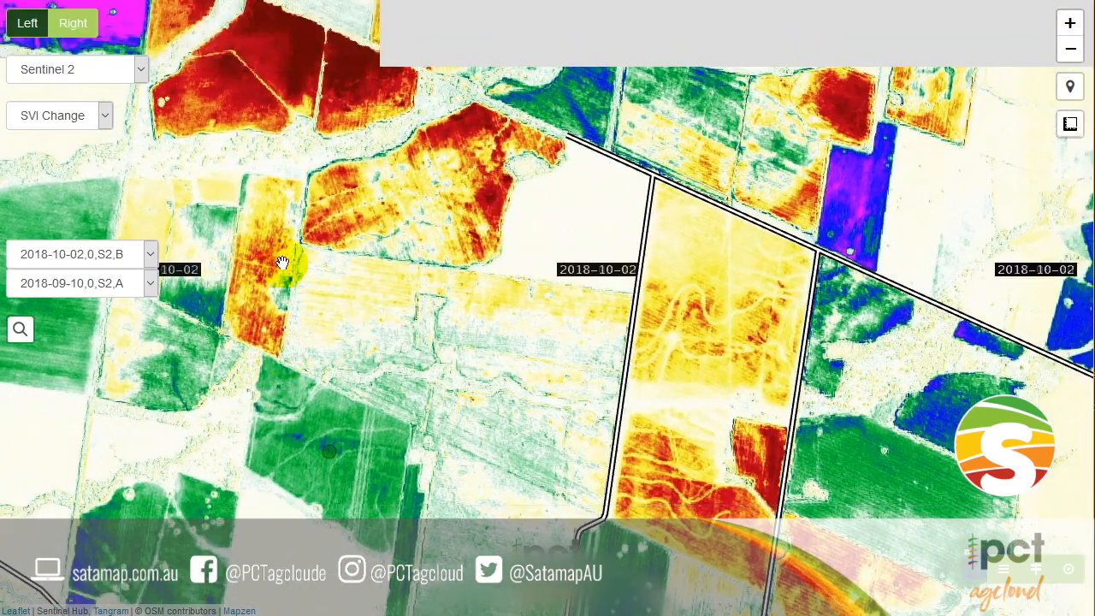
pyautogui.moveTo(496, 286); pyautogui.dragTo(459, 336)
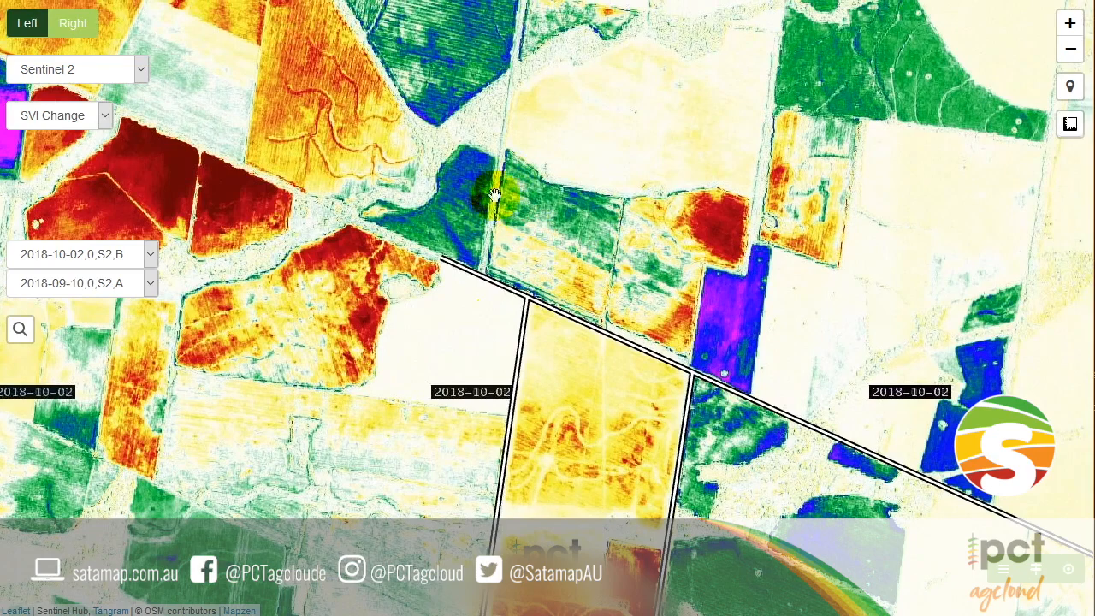
pyautogui.moveTo(640, 319)
pyautogui.mouseDown()
pyautogui.moveTo(555, 393)
pyautogui.moveTo(533, 474)
pyautogui.moveTo(408, 190)
pyautogui.mouseUp()
pyautogui.moveTo(512, 392); pyautogui.dragTo(423, 178)
pyautogui.moveTo(530, 420); pyautogui.dragTo(547, 273)
pyautogui.moveTo(520, 415); pyautogui.dragTo(480, 319)
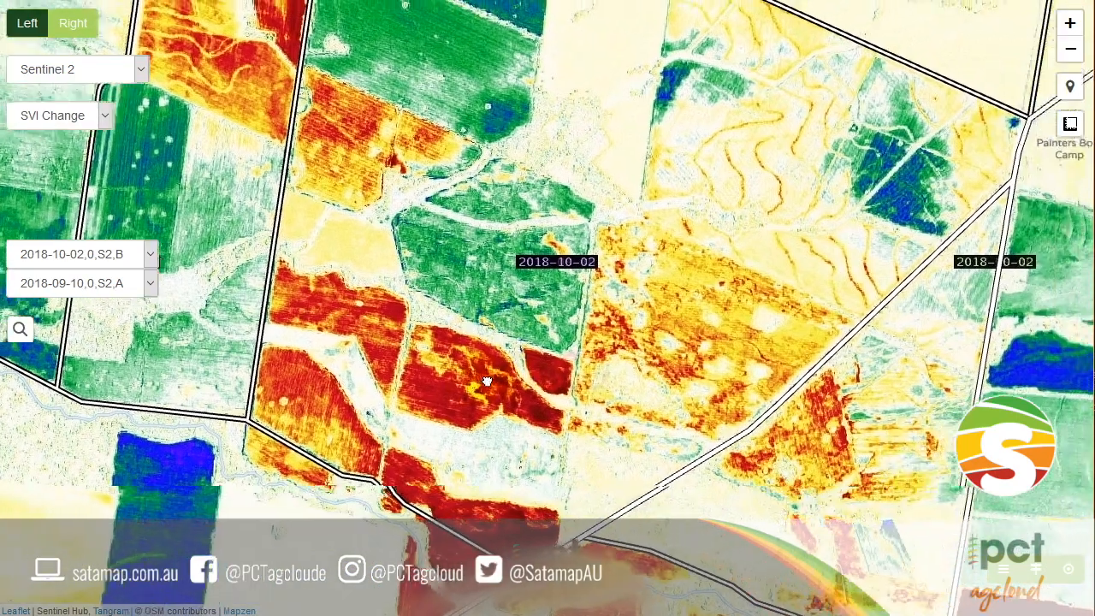
pyautogui.moveTo(486, 382); pyautogui.dragTo(391, 423)
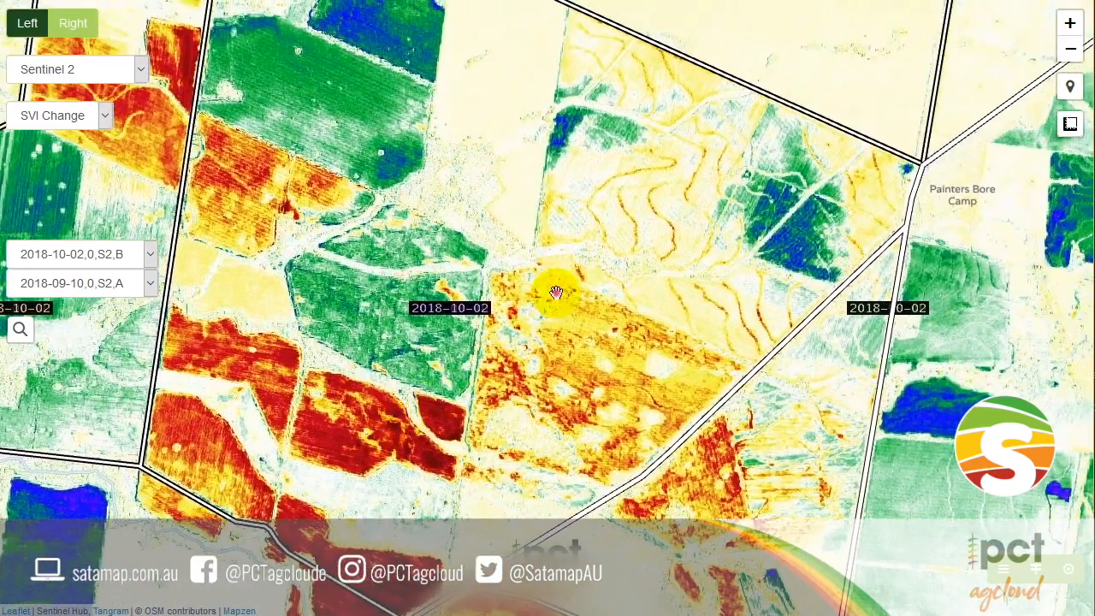
pyautogui.moveTo(550, 288); pyautogui.dragTo(435, 420)
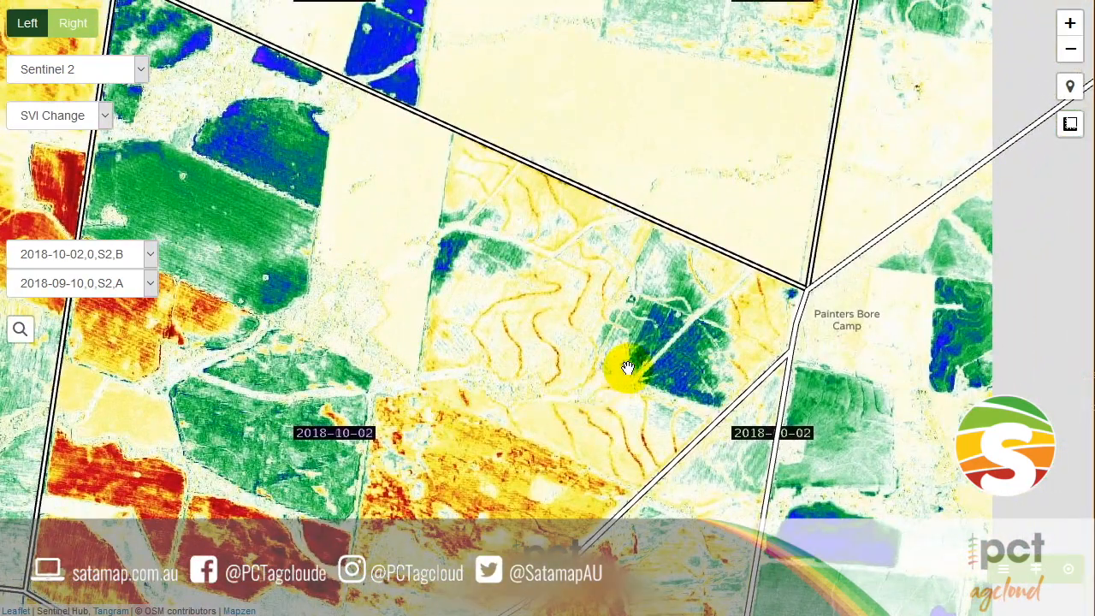
pyautogui.moveTo(674, 331); pyautogui.dragTo(636, 365)
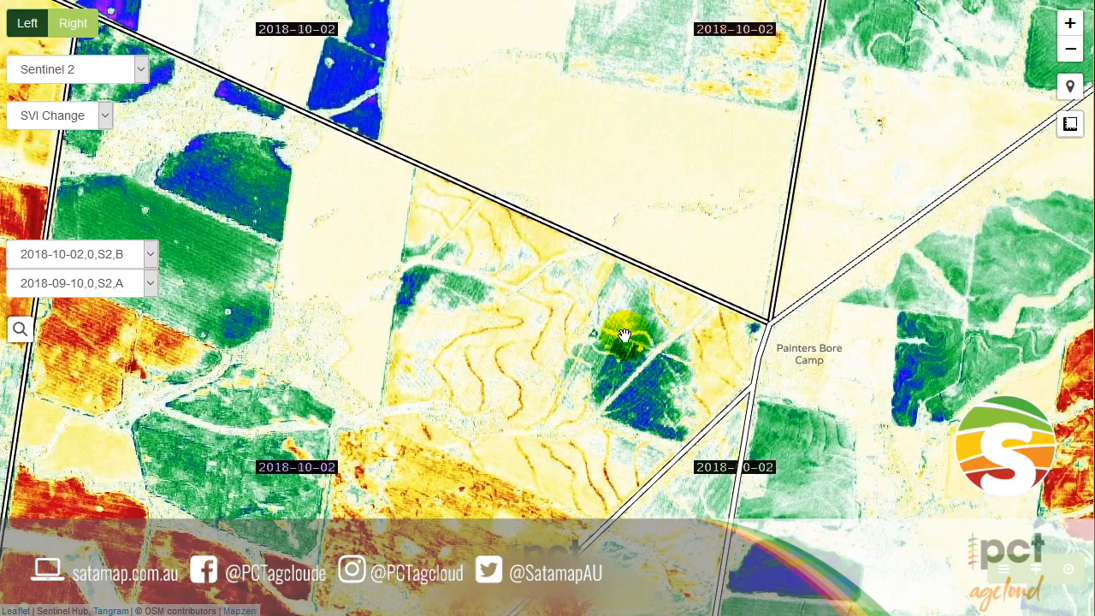
# Examine the biomass change in the paddocks south of Painters Bore Camp and along both sides of the diagonal road.
pyautogui.moveTo(556, 405); pyautogui.dragTo(592, 313)
pyautogui.moveTo(514, 452); pyautogui.dragTo(660, 227)
pyautogui.moveTo(423, 425); pyautogui.dragTo(516, 237)
pyautogui.moveTo(444, 396); pyautogui.dragTo(465, 345)
pyautogui.moveTo(415, 448); pyautogui.dragTo(459, 318)
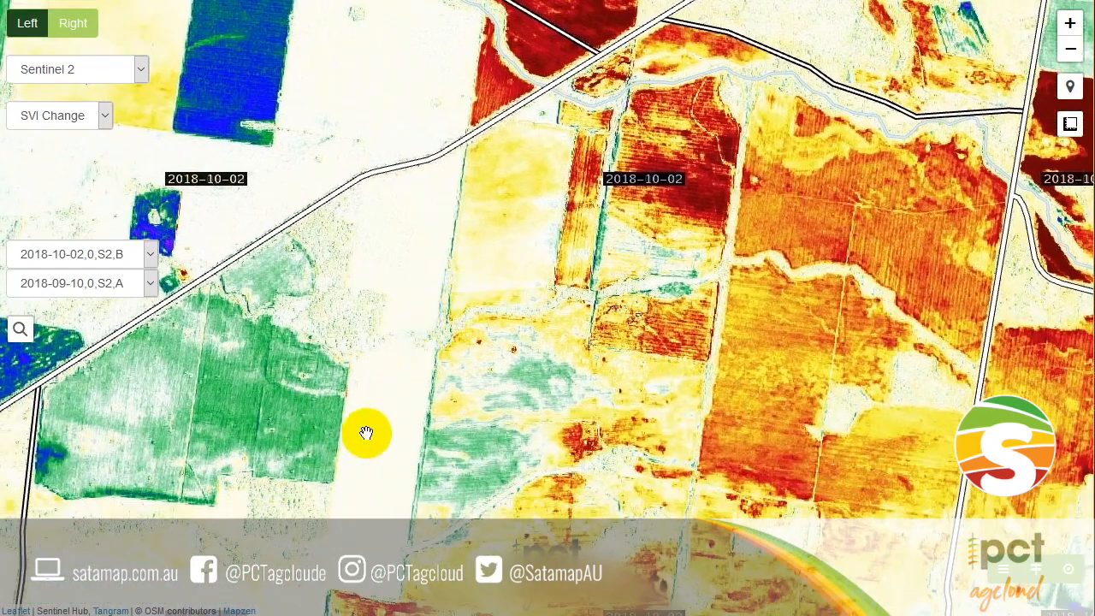
pyautogui.moveTo(376, 440); pyautogui.dragTo(516, 409)
pyautogui.moveTo(244, 371); pyautogui.dragTo(511, 367)
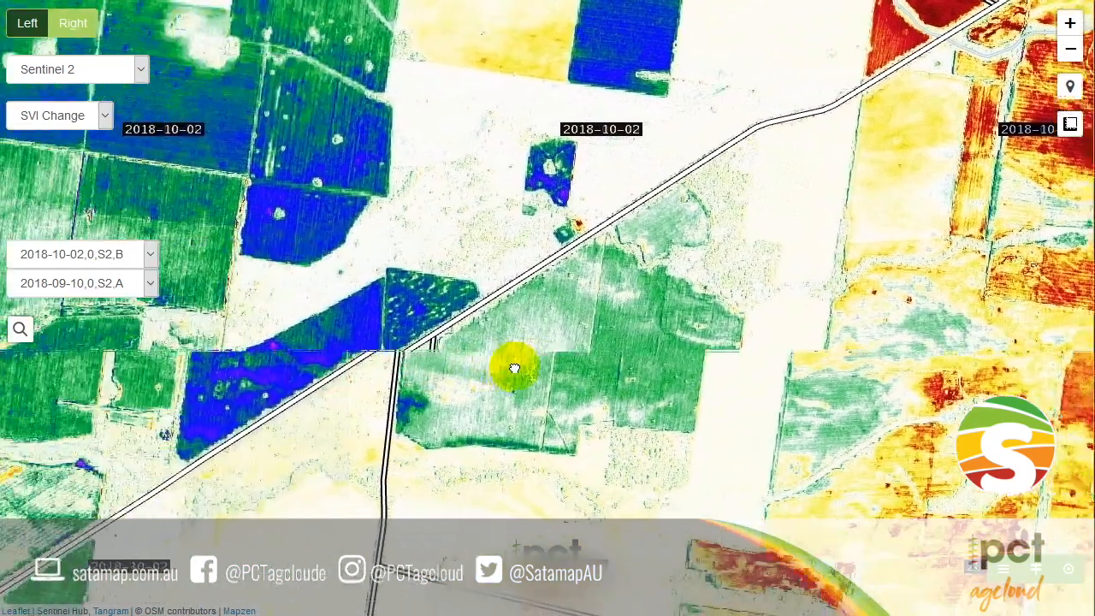
pyautogui.moveTo(350, 359); pyautogui.dragTo(537, 386)
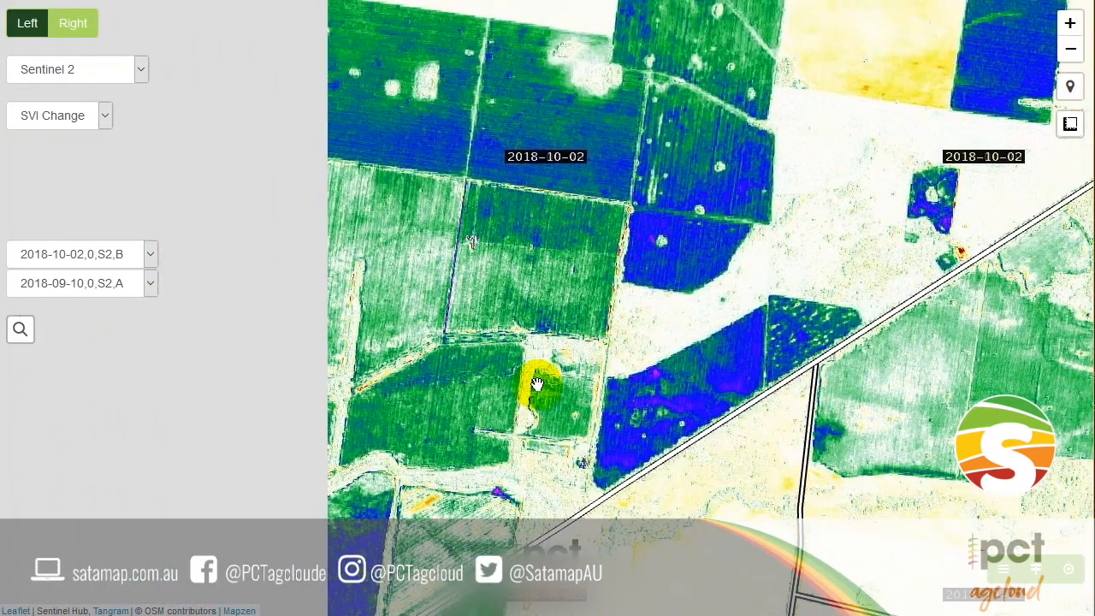
# Review the biomass change across the wider district, from highway 39 east to the next highway.
pyautogui.scroll(-2, 419, 417)
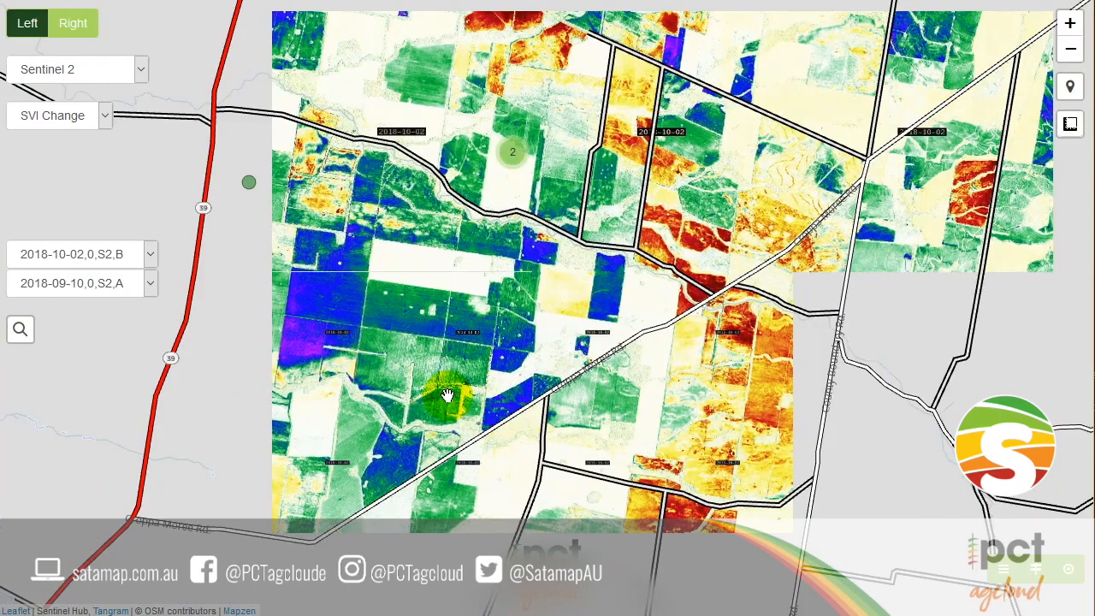
pyautogui.scroll(-1, 445, 396)
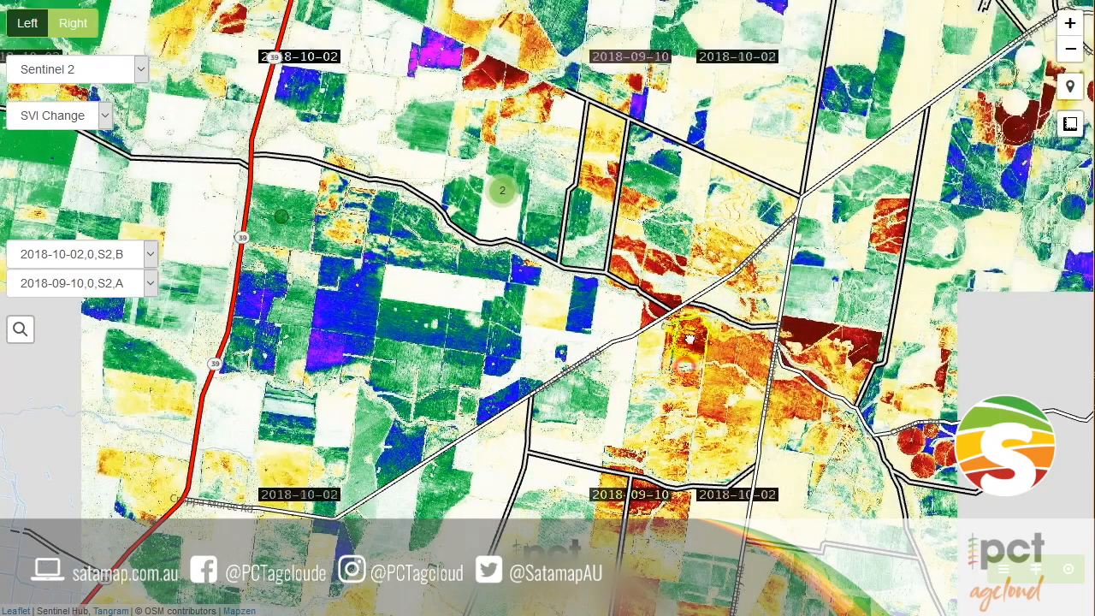
pyautogui.moveTo(687, 361)
pyautogui.mouseDown()
pyautogui.moveTo(720, 198)
pyautogui.moveTo(601, 359)
pyautogui.moveTo(481, 374)
pyautogui.moveTo(281, 350)
pyautogui.mouseUp()
pyautogui.scroll(-1, 720, 198)
pyautogui.moveTo(579, 469); pyautogui.dragTo(369, 311)
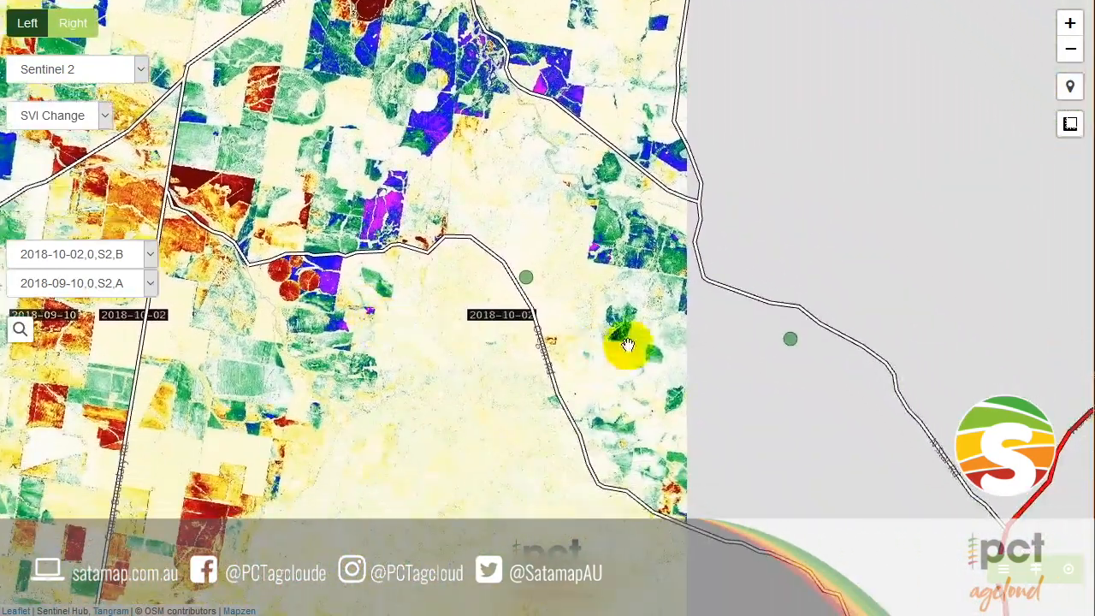
pyautogui.moveTo(657, 340); pyautogui.dragTo(344, 311)
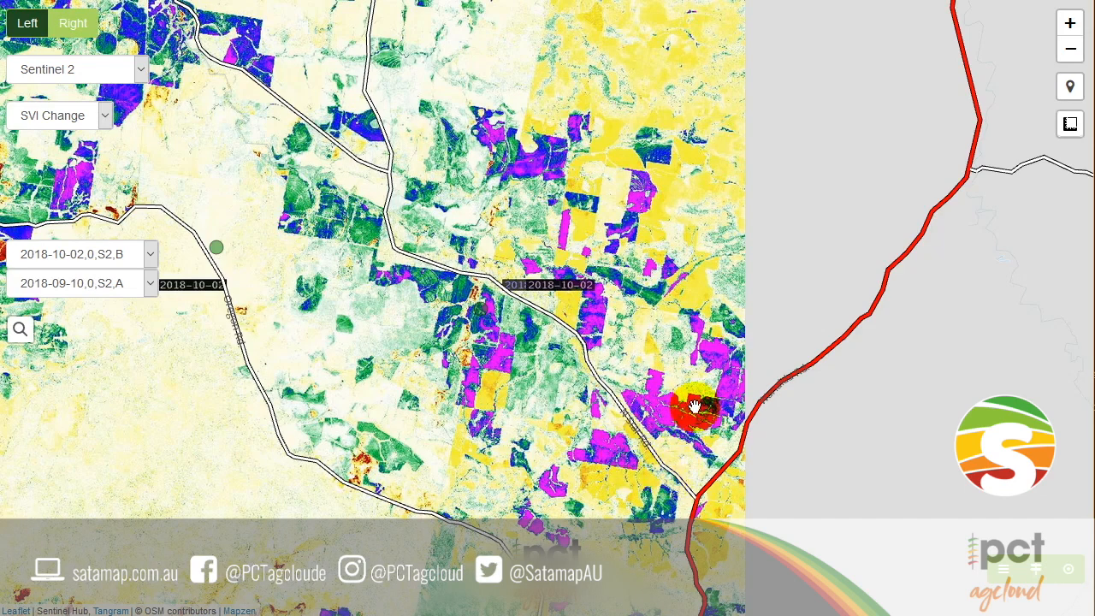
pyautogui.moveTo(693, 448); pyautogui.dragTo(742, 472)
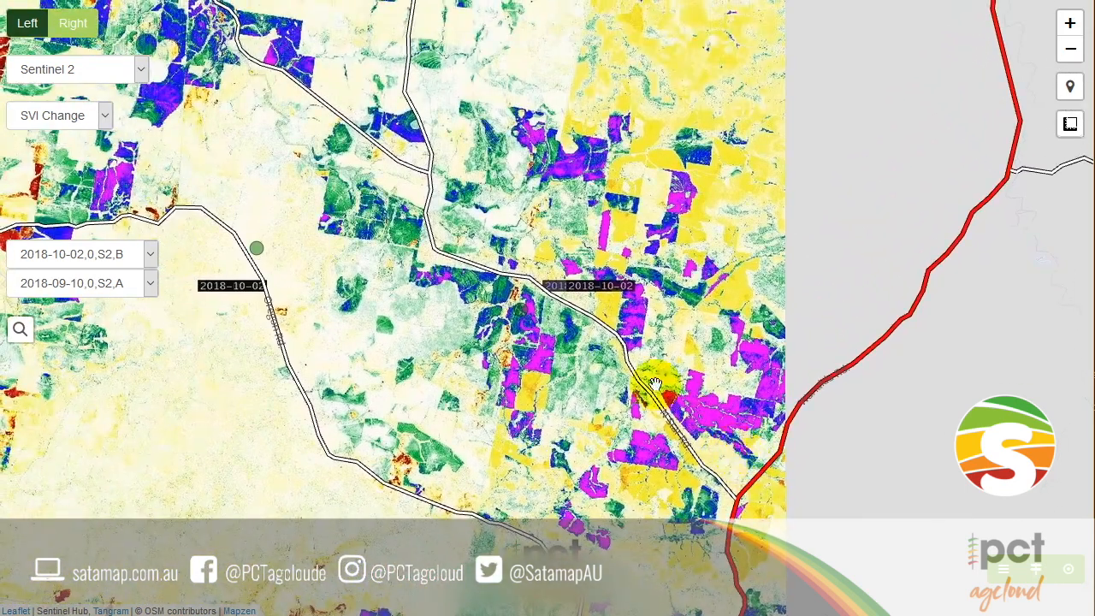
pyautogui.moveTo(473, 255); pyautogui.dragTo(750, 453)
pyautogui.moveTo(411, 261); pyautogui.dragTo(548, 354)
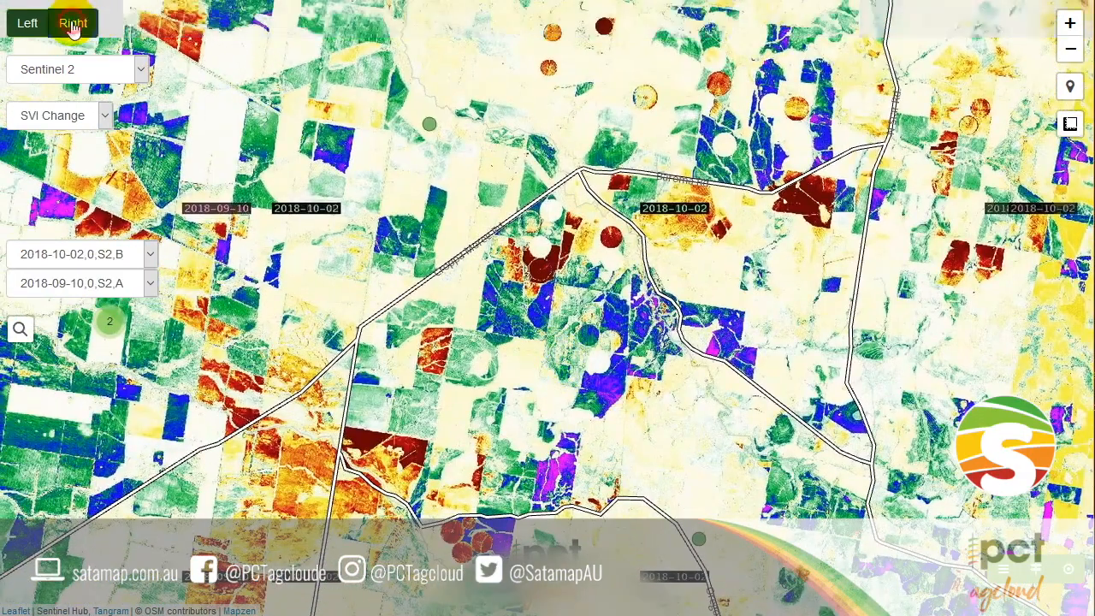
# Enable the Right map with Sentinel 2 Colour imagery for 2018-9 2/2 and compare it with the SVI Change layer.
pyautogui.click(72, 26)
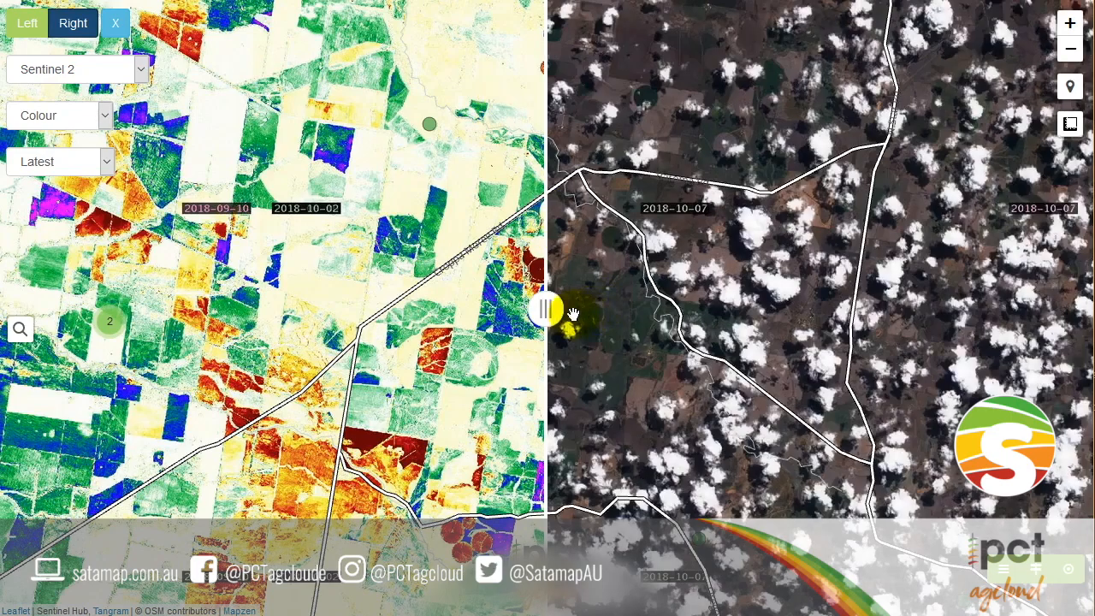
pyautogui.moveTo(567, 309); pyautogui.dragTo(576, 331)
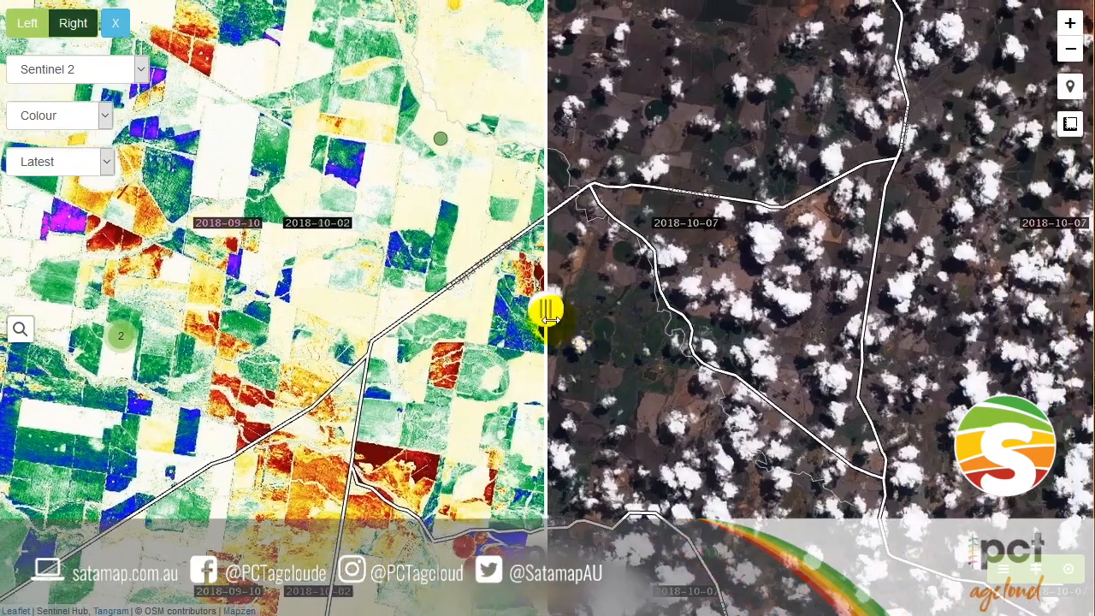
pyautogui.click(39, 161)
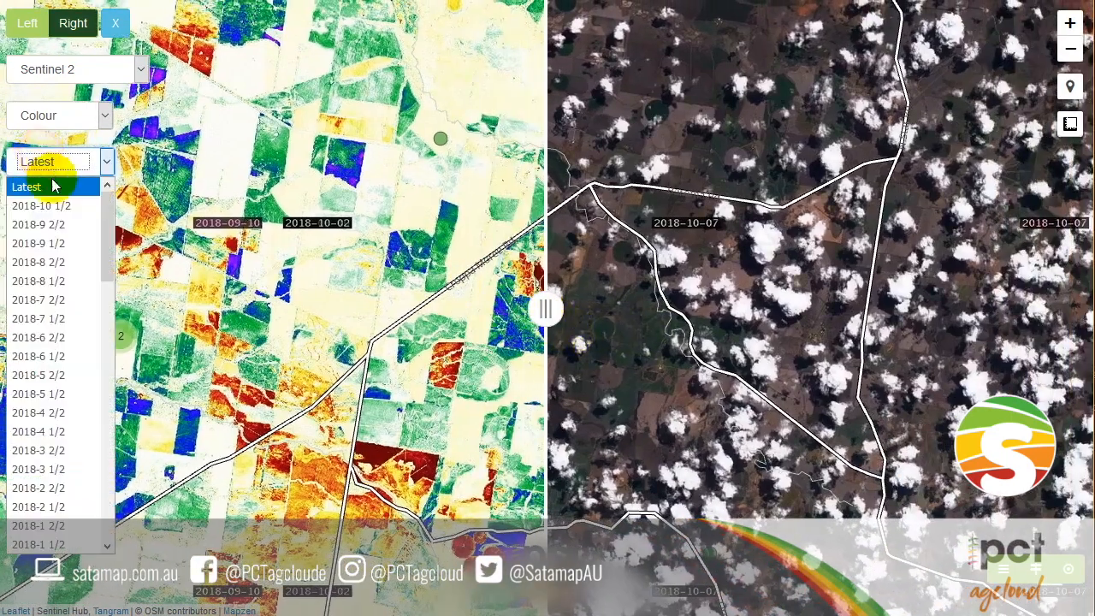
pyautogui.click(53, 225)
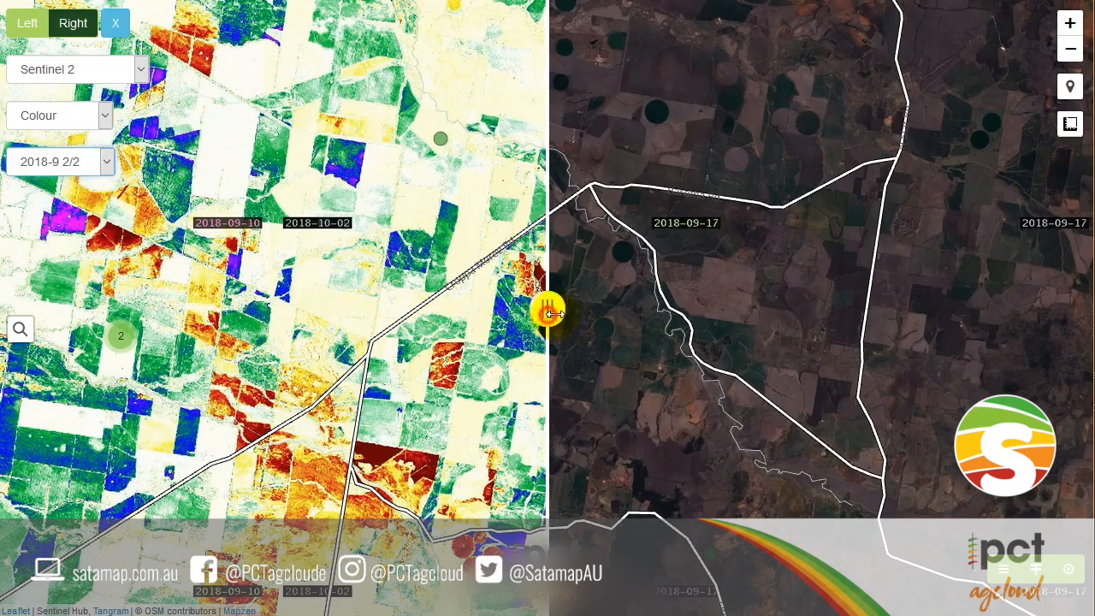
pyautogui.moveTo(548, 314); pyautogui.dragTo(536, 368)
pyautogui.moveTo(804, 483); pyautogui.dragTo(733, 249)
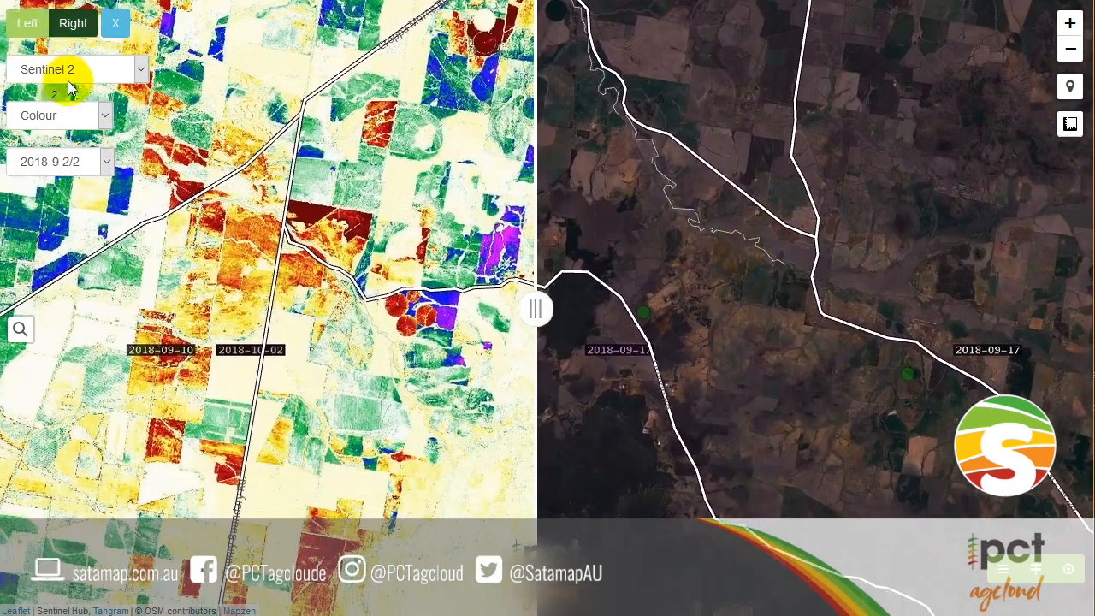
# Switch the Right map's Sentinel 2 imagery for 2018-9 2/2 to SVI Equal and bring the cropping area near the eastern highway into view.
pyautogui.click(70, 119)
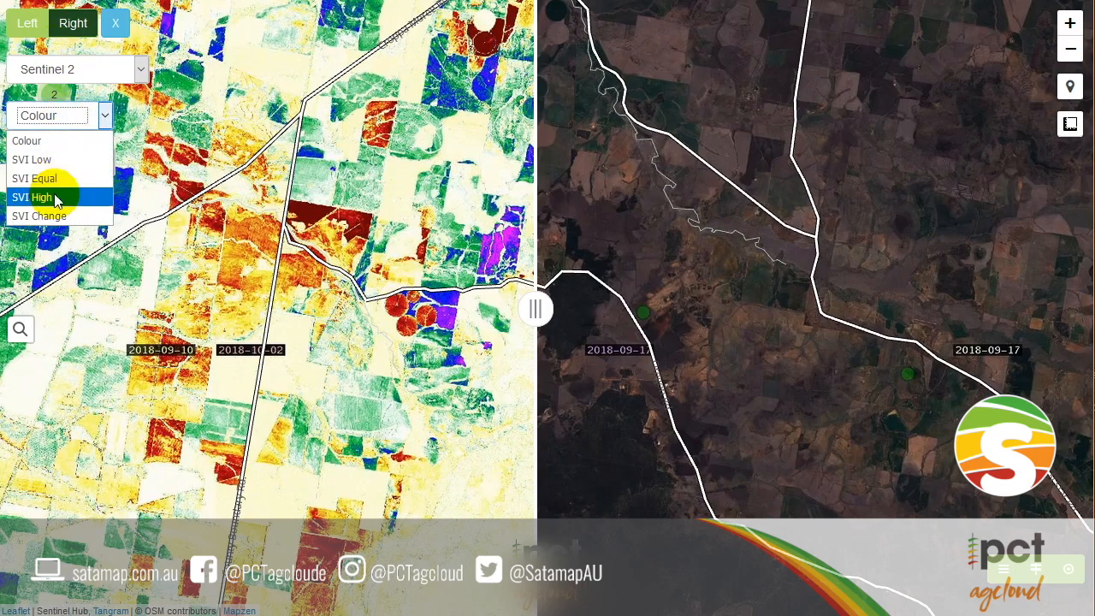
pyautogui.click(49, 177)
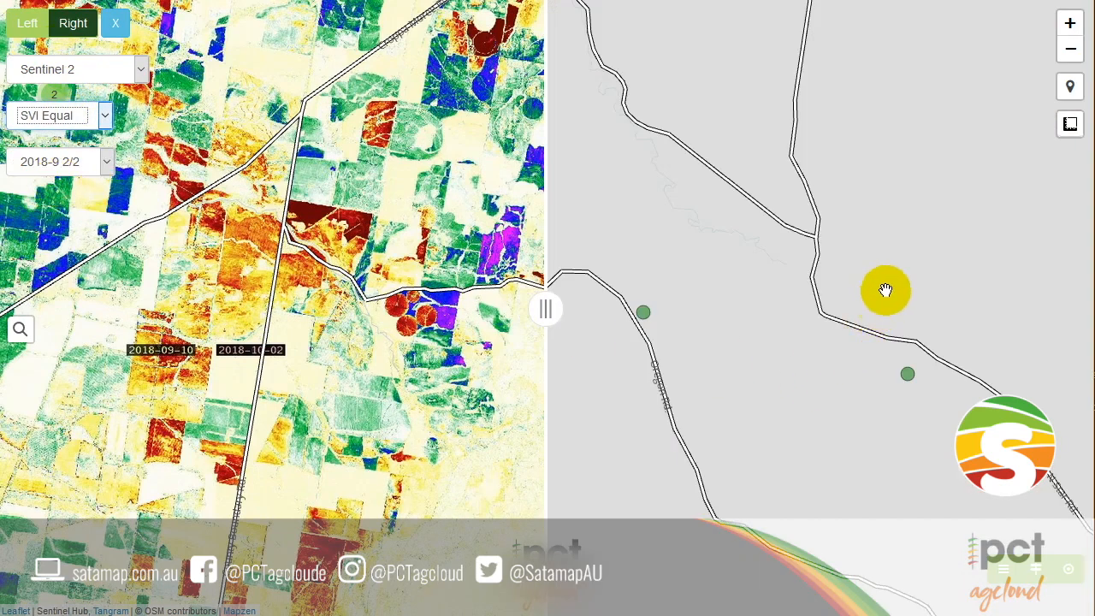
pyautogui.moveTo(892, 271); pyautogui.dragTo(857, 308)
pyautogui.moveTo(744, 234); pyautogui.dragTo(736, 330)
pyautogui.moveTo(932, 456); pyautogui.dragTo(843, 261)
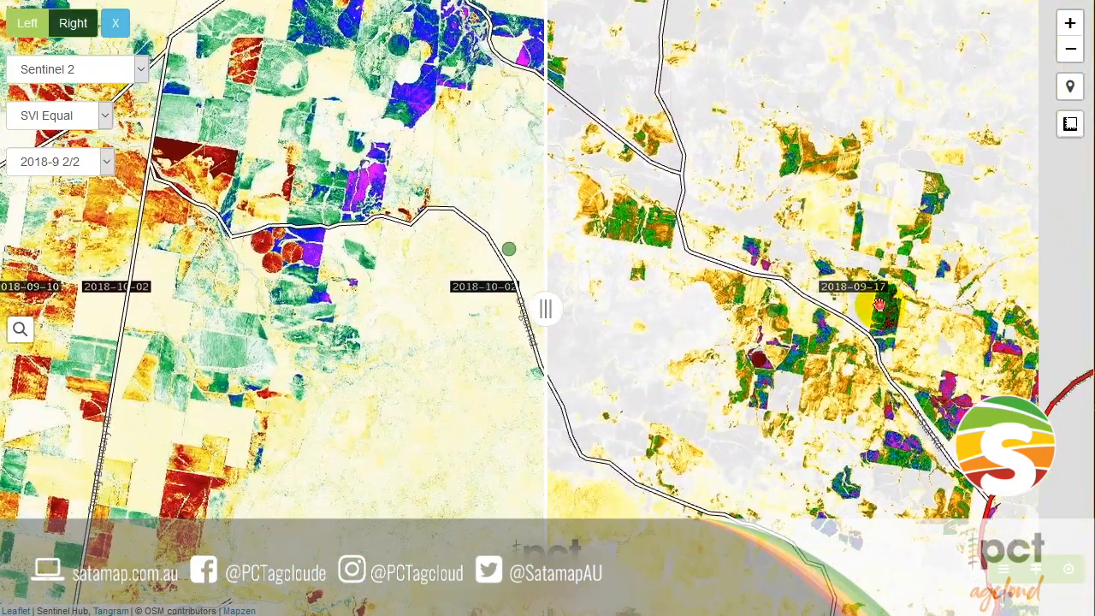
pyautogui.moveTo(880, 305); pyautogui.dragTo(670, 206)
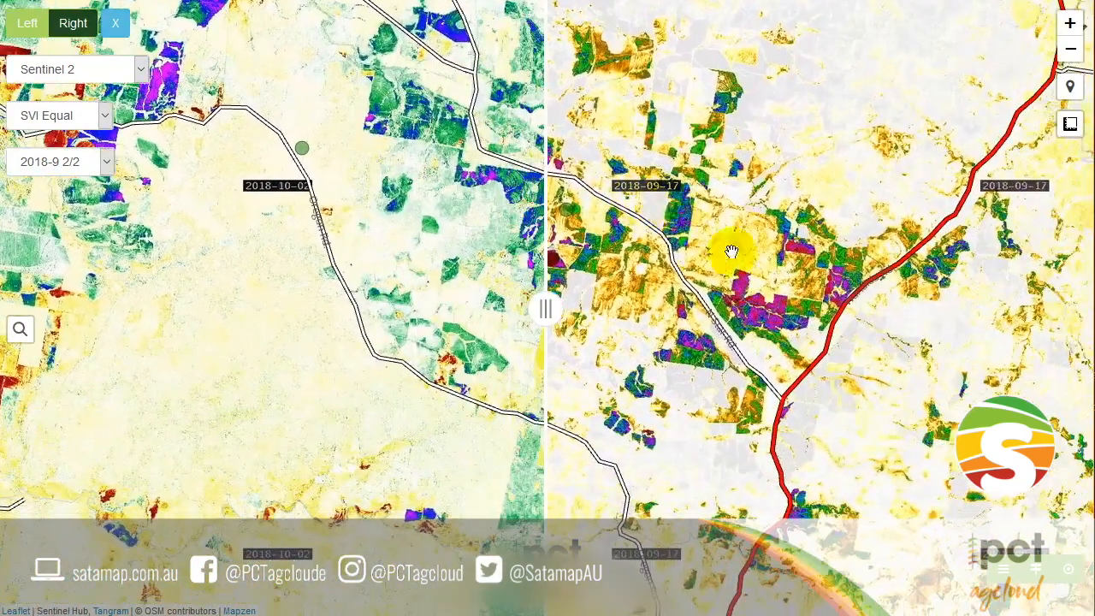
# Examine the SVI Equal biomass of the paddocks between the diagonal road and the red highway in detail.
pyautogui.moveTo(781, 307); pyautogui.dragTo(755, 327)
pyautogui.scroll(2, 754, 327)
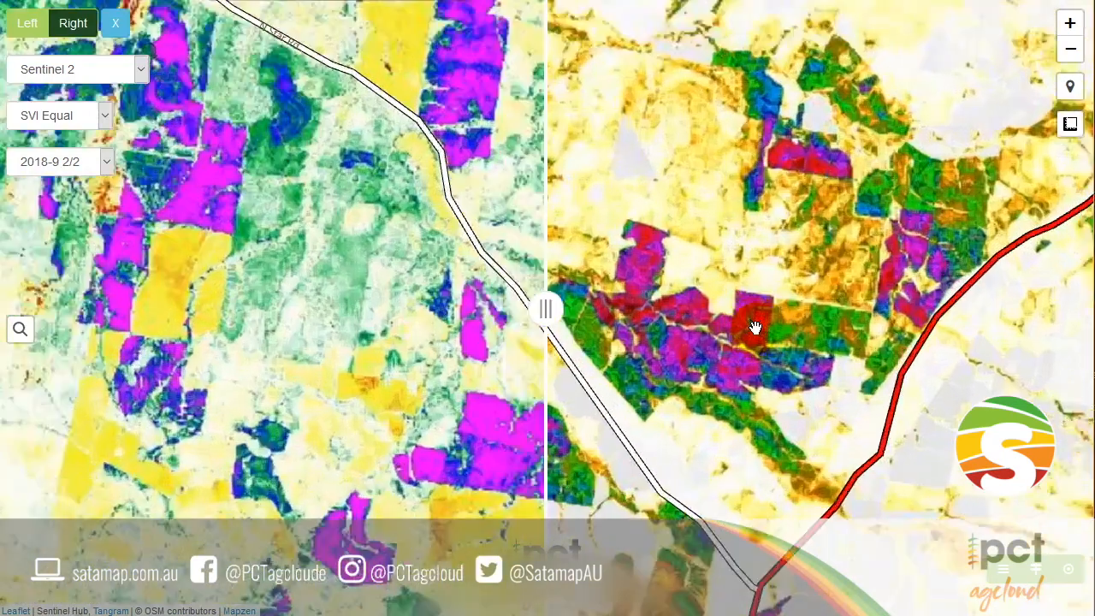
pyautogui.scroll(3, 816, 374)
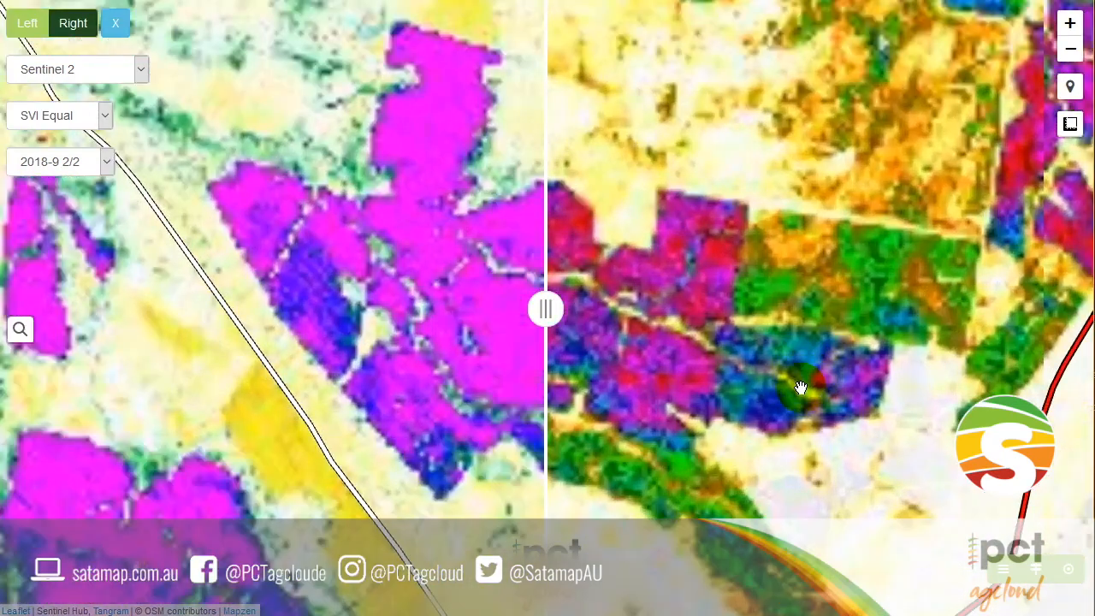
pyautogui.scroll(-4, 800, 388)
pyautogui.moveTo(874, 371); pyautogui.dragTo(654, 492)
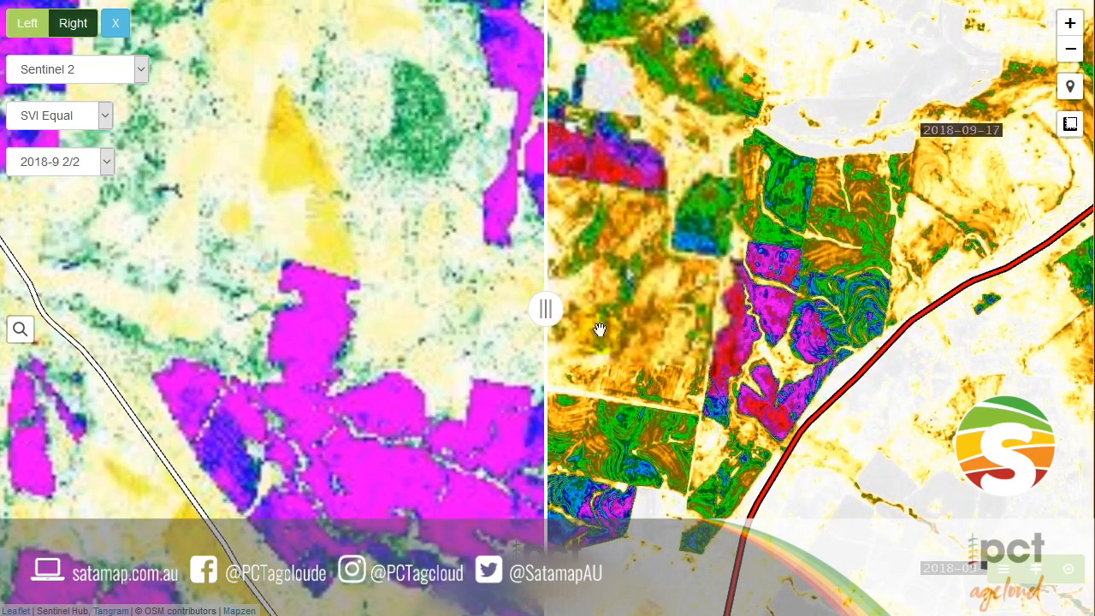
pyautogui.moveTo(546, 310); pyautogui.dragTo(536, 359)
pyautogui.scroll(-1, 536, 359)
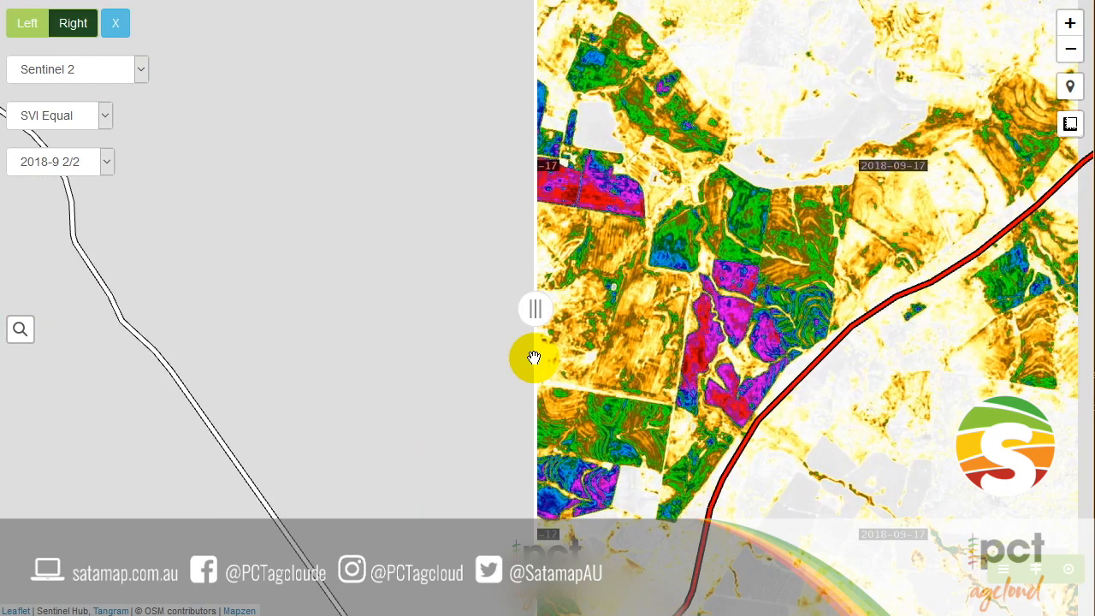
# Set the Left map's SVI Change dates to 2018-10-02,0,S2,B against 2018-09-22,47,S2,B and compare the result with the Right map.
pyautogui.click(22, 28)
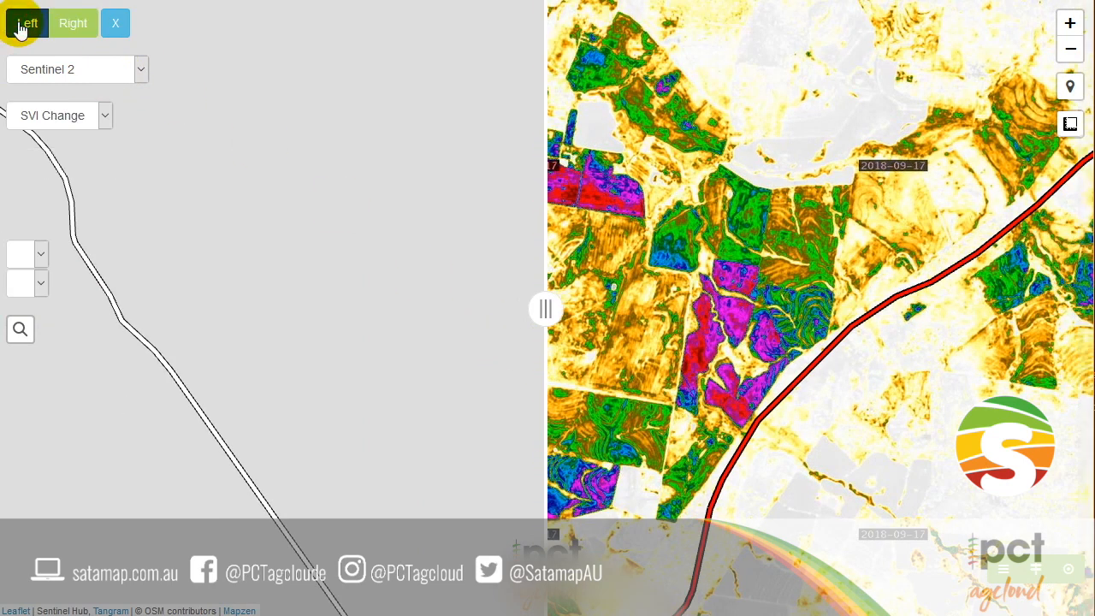
pyautogui.click(44, 256)
pyautogui.click(44, 255)
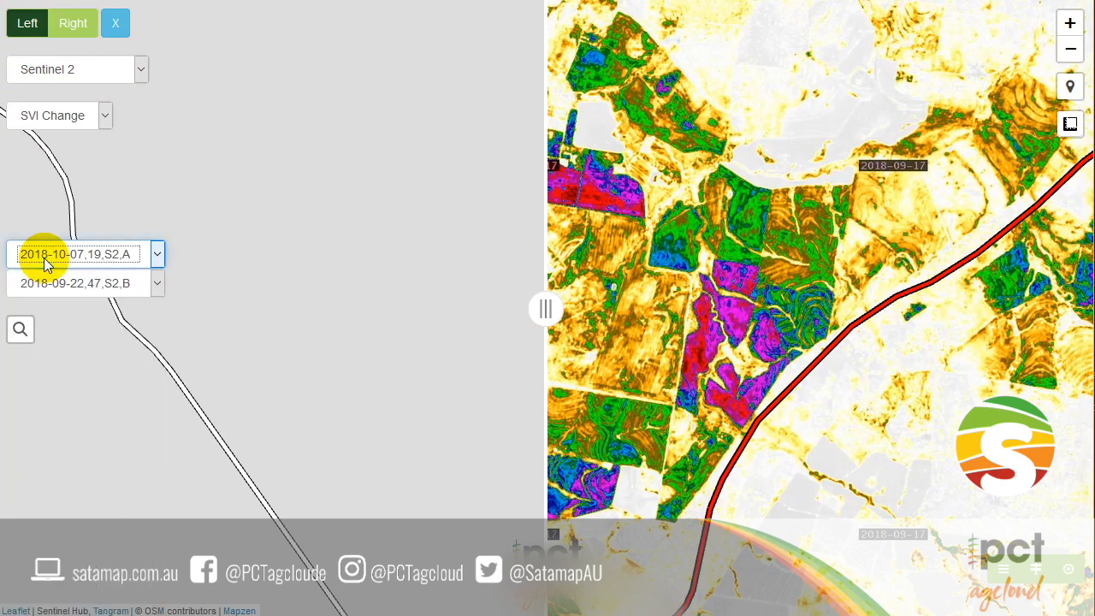
pyautogui.click(46, 262)
pyautogui.click(112, 299)
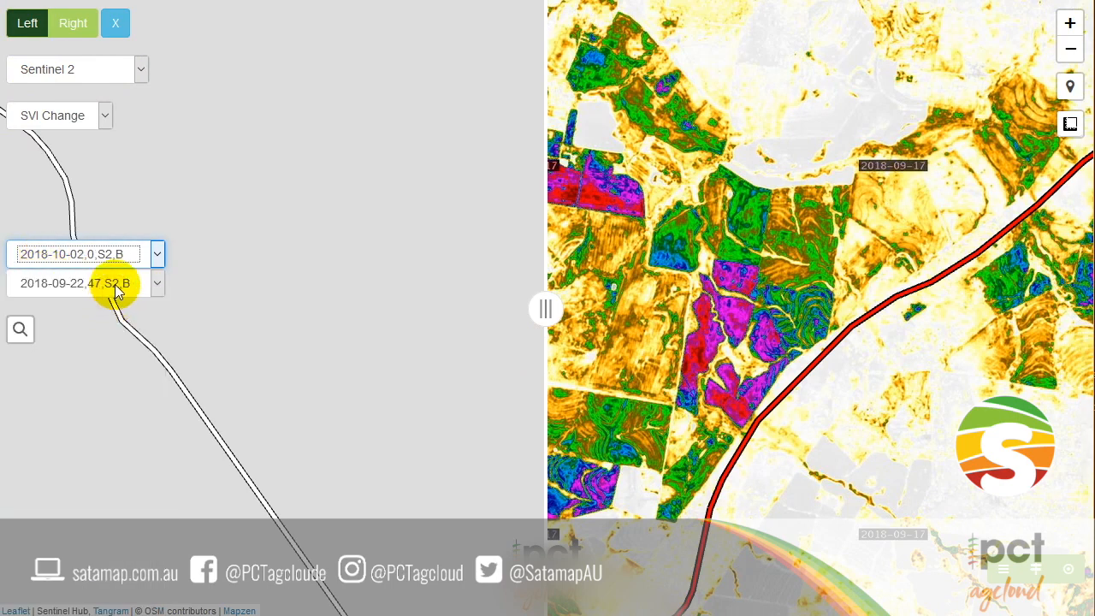
pyautogui.click(116, 291)
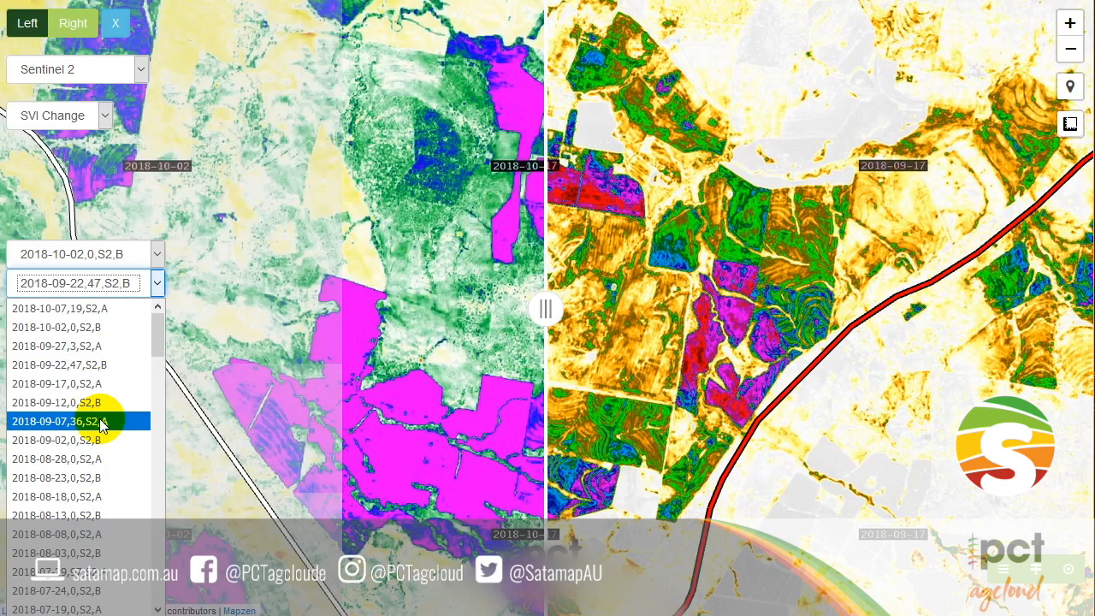
pyautogui.click(160, 283)
pyautogui.moveTo(427, 276); pyautogui.dragTo(288, 317)
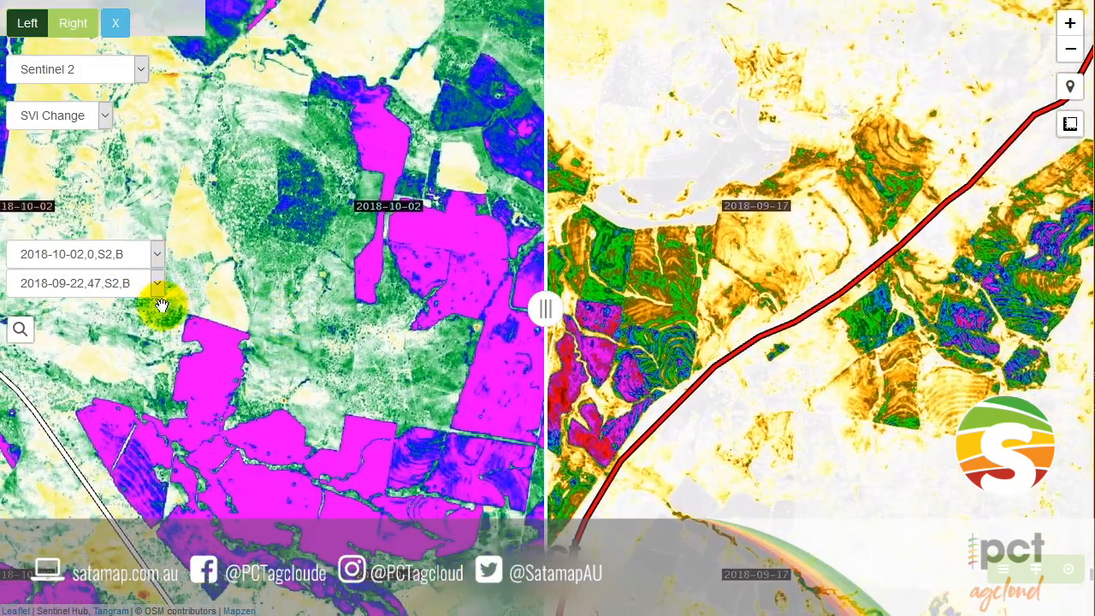
pyautogui.moveTo(579, 318); pyautogui.dragTo(477, 366)
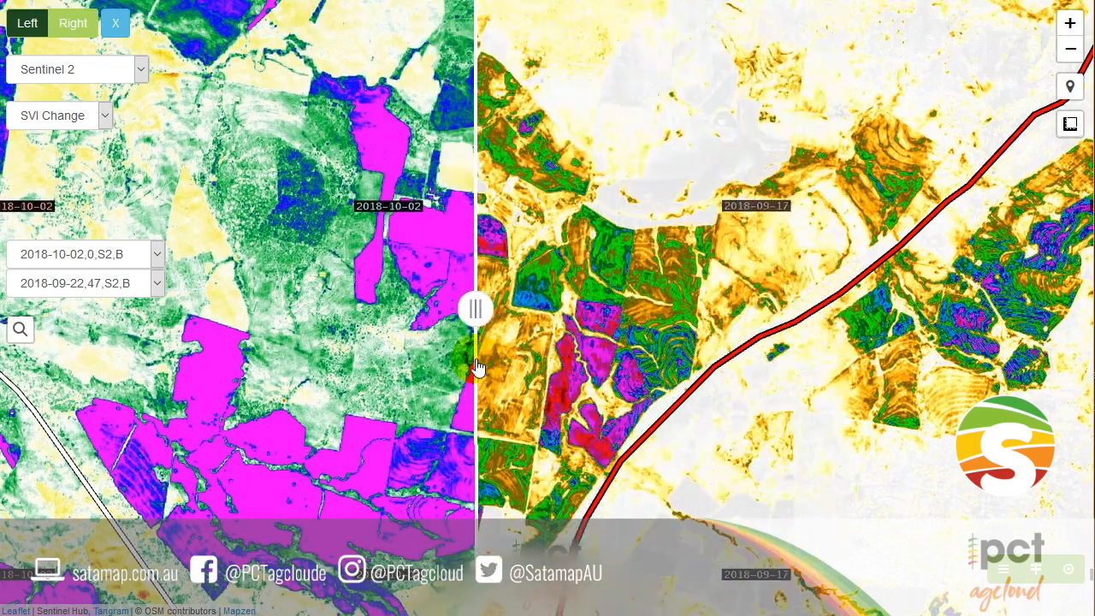
# Enable individual date selection for the Right map and show its SVI Equal imagery for 2018-10-02,0,S2,B.
pyautogui.click(75, 32)
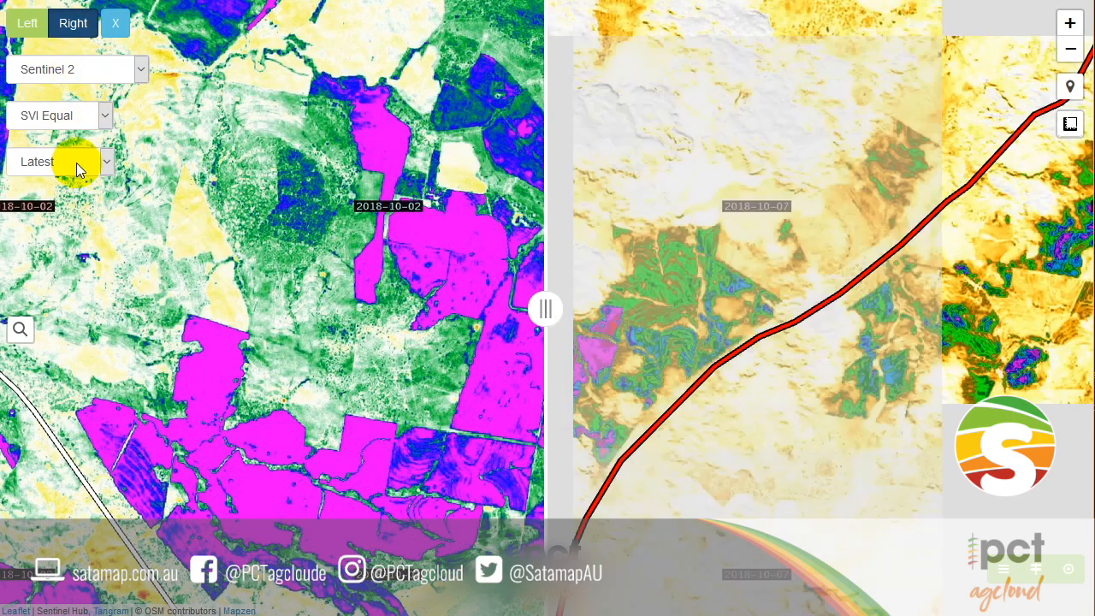
pyautogui.click(76, 162)
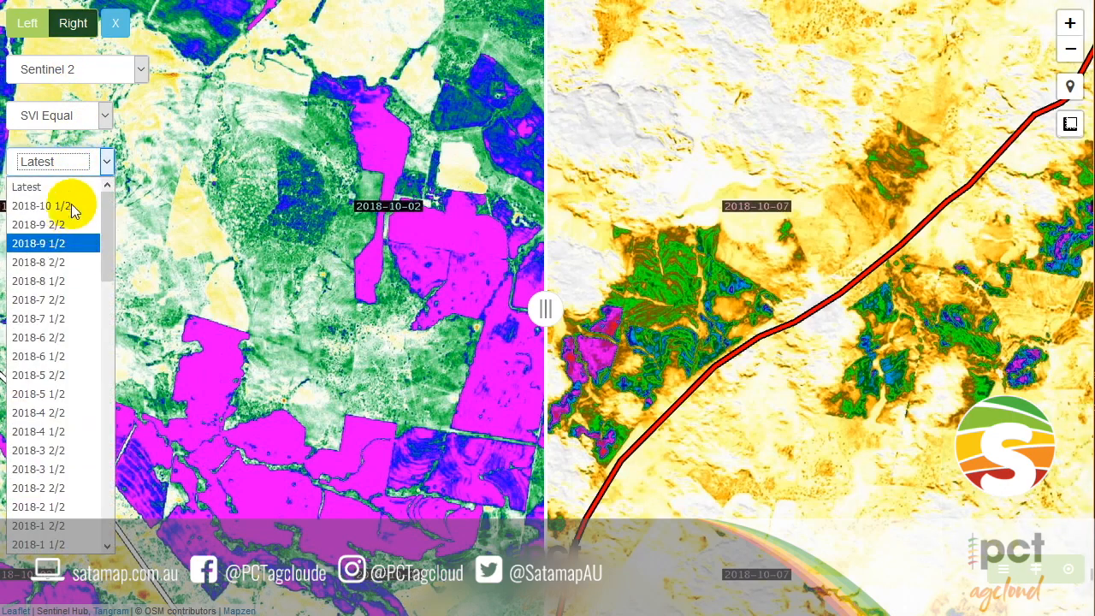
pyautogui.click(1002, 577)
pyautogui.click(1049, 410)
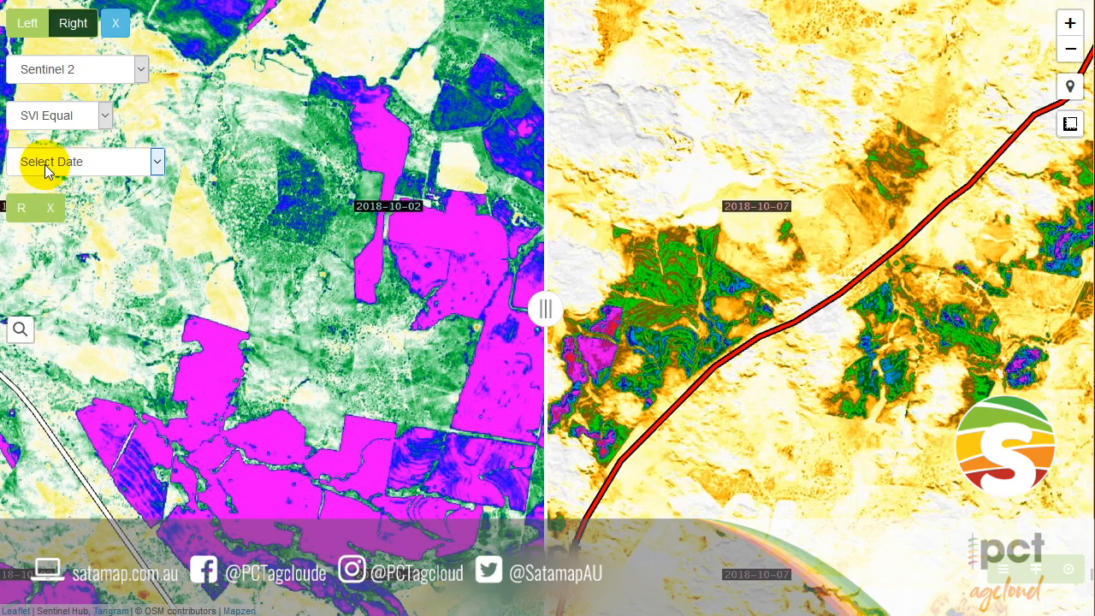
pyautogui.click(47, 170)
pyautogui.click(38, 226)
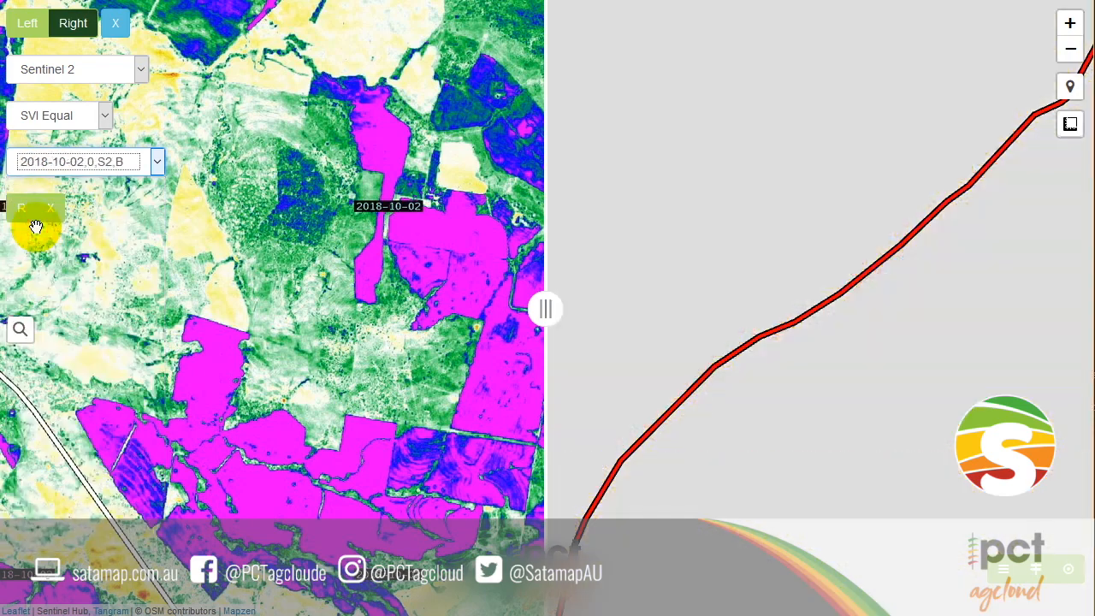
# Swipe between the SVI Change and SVI Equal layers to compare the paddocks between the diagonal road and the red highway.
pyautogui.moveTo(544, 312); pyautogui.dragTo(230, 335)
pyautogui.moveTo(398, 384); pyautogui.dragTo(387, 300)
pyautogui.moveTo(233, 311); pyautogui.dragTo(721, 346)
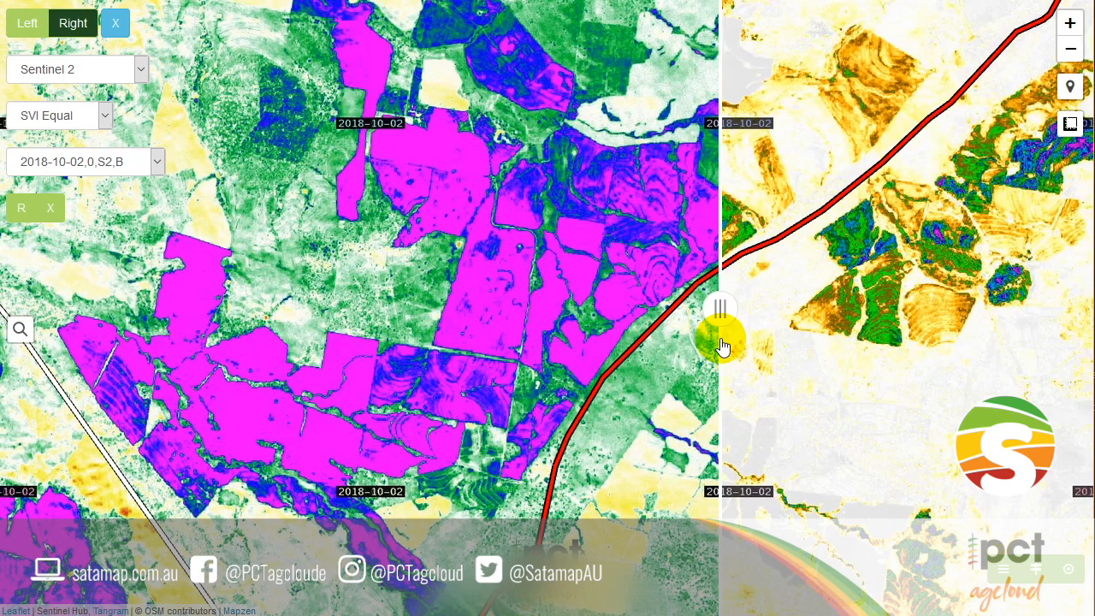
pyautogui.moveTo(721, 347); pyautogui.dragTo(274, 318)
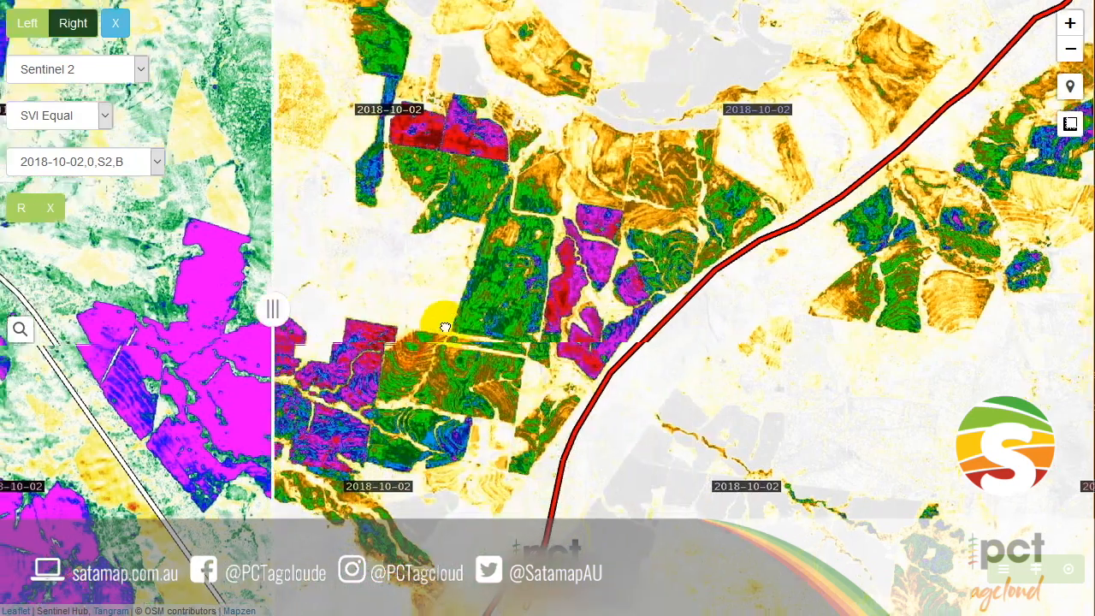
pyautogui.moveTo(439, 358); pyautogui.dragTo(462, 416)
pyautogui.moveTo(637, 331); pyautogui.dragTo(786, 228)
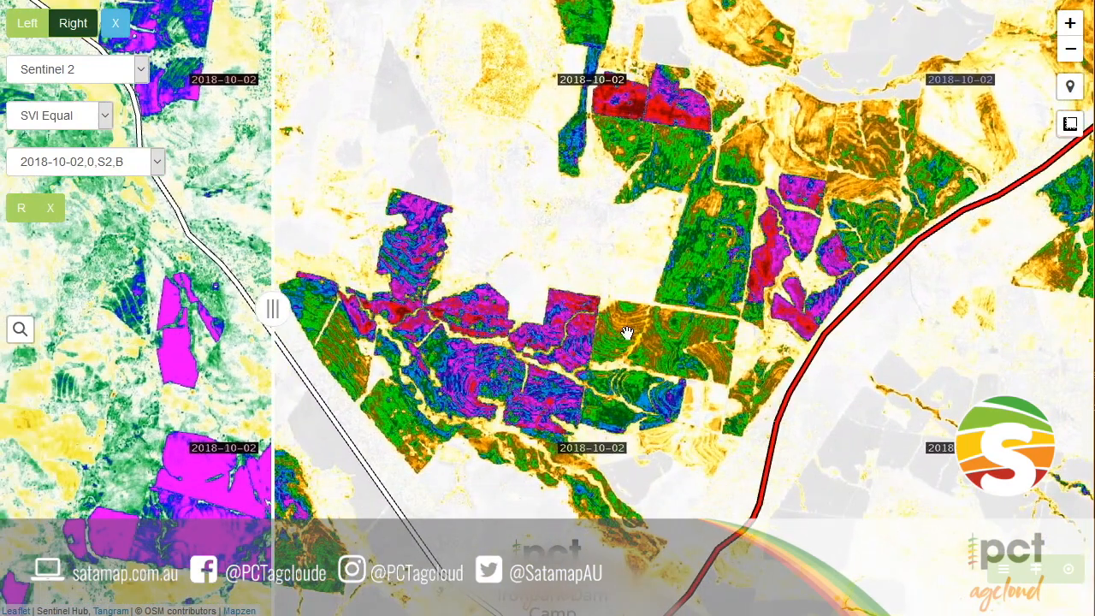
pyautogui.scroll(2, 627, 333)
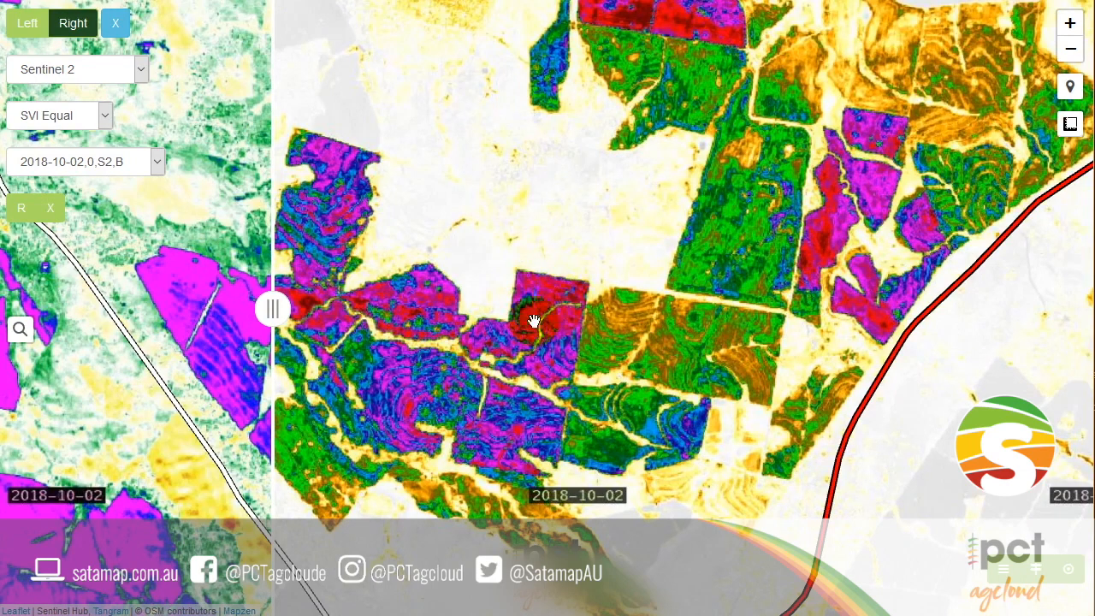
pyautogui.moveTo(275, 311)
pyautogui.mouseDown()
pyautogui.moveTo(772, 306)
pyautogui.moveTo(919, 333)
pyautogui.mouseUp()
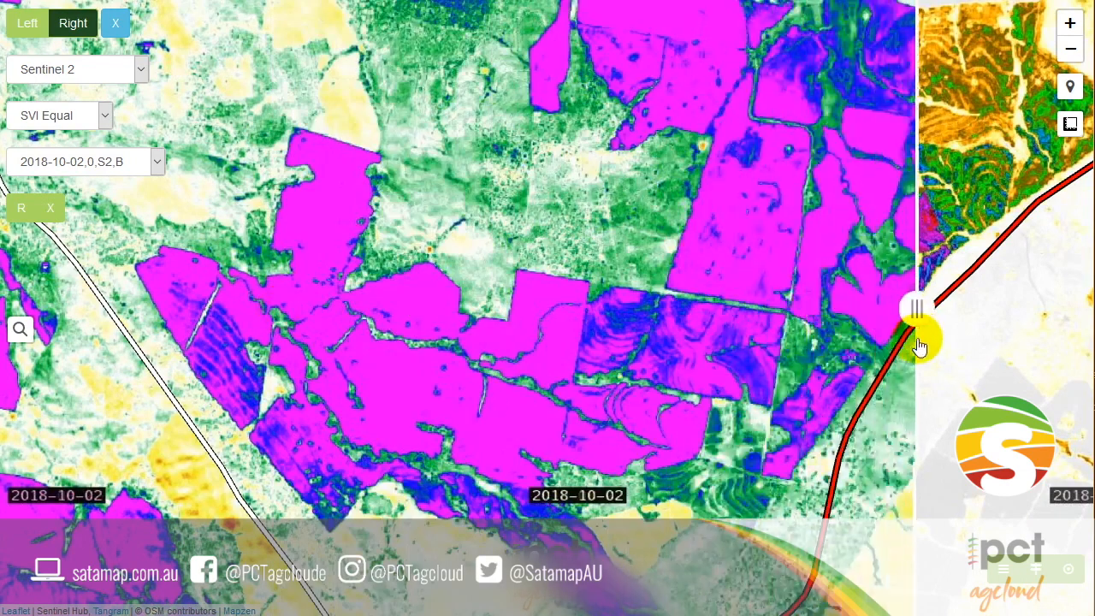
# Examine the biomass change in the paddocks along both sides of the red highway, continuing south to Ironbark Dam Camp.
pyautogui.moveTo(695, 322); pyautogui.dragTo(554, 456)
pyautogui.moveTo(687, 227); pyautogui.dragTo(491, 341)
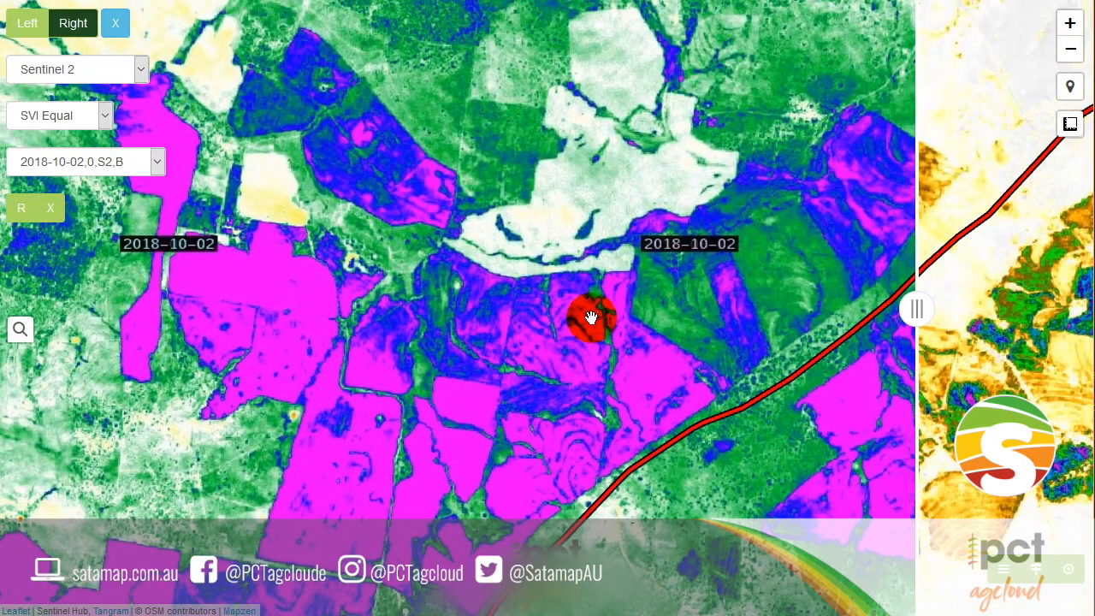
pyautogui.scroll(-2, 590, 318)
pyautogui.scroll(-1, 614, 309)
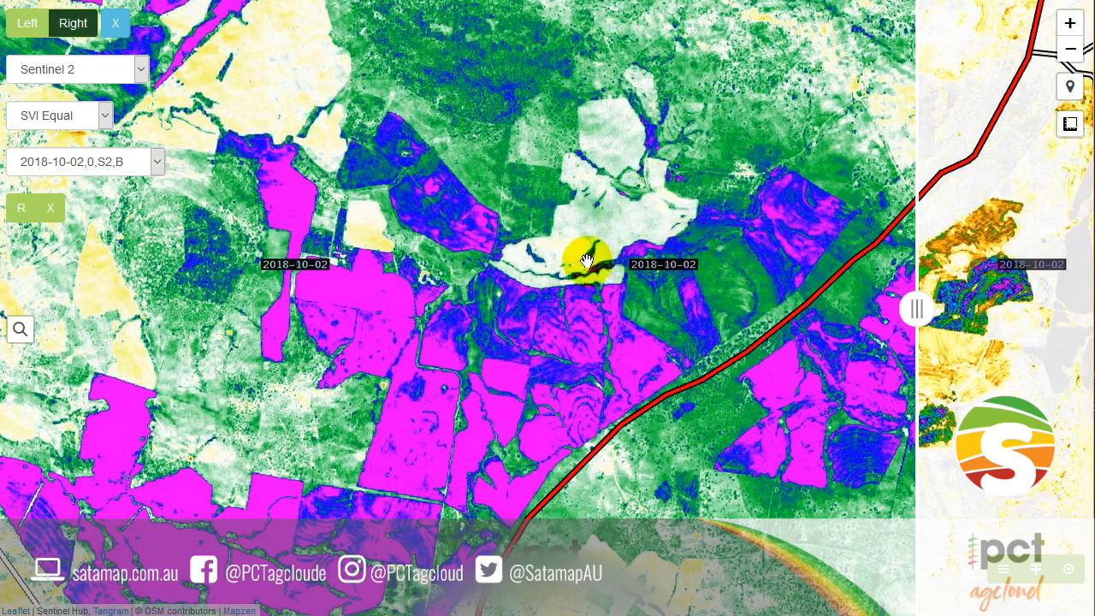
pyautogui.moveTo(608, 332); pyautogui.dragTo(621, 217)
pyautogui.moveTo(644, 380); pyautogui.dragTo(627, 249)
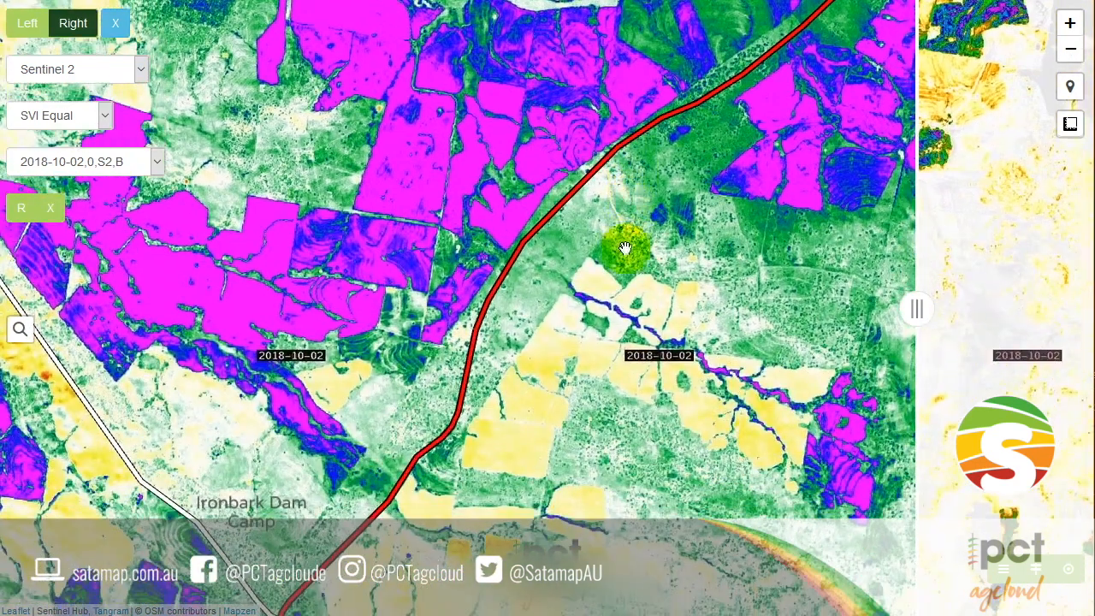
pyautogui.scroll(-1, 623, 262)
pyautogui.moveTo(613, 475); pyautogui.dragTo(588, 374)
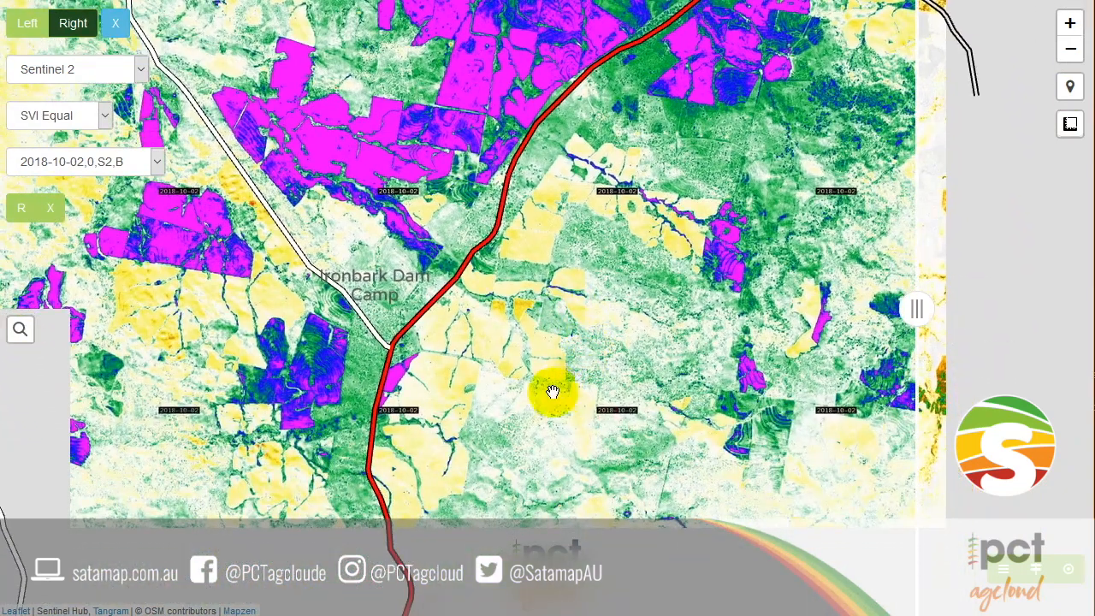
# Compare the two layers around Ironbark Dam Camp and inspect the biomass change in the country east of it.
pyautogui.scroll(1, 540, 392)
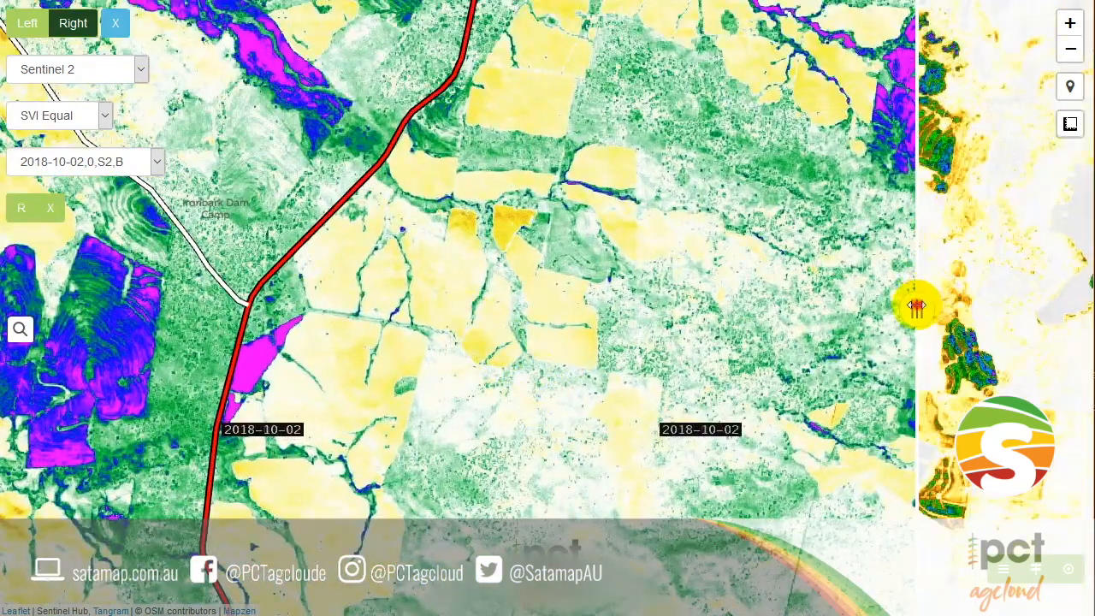
pyautogui.moveTo(916, 306); pyautogui.dragTo(272, 366)
pyautogui.moveTo(377, 368); pyautogui.dragTo(936, 379)
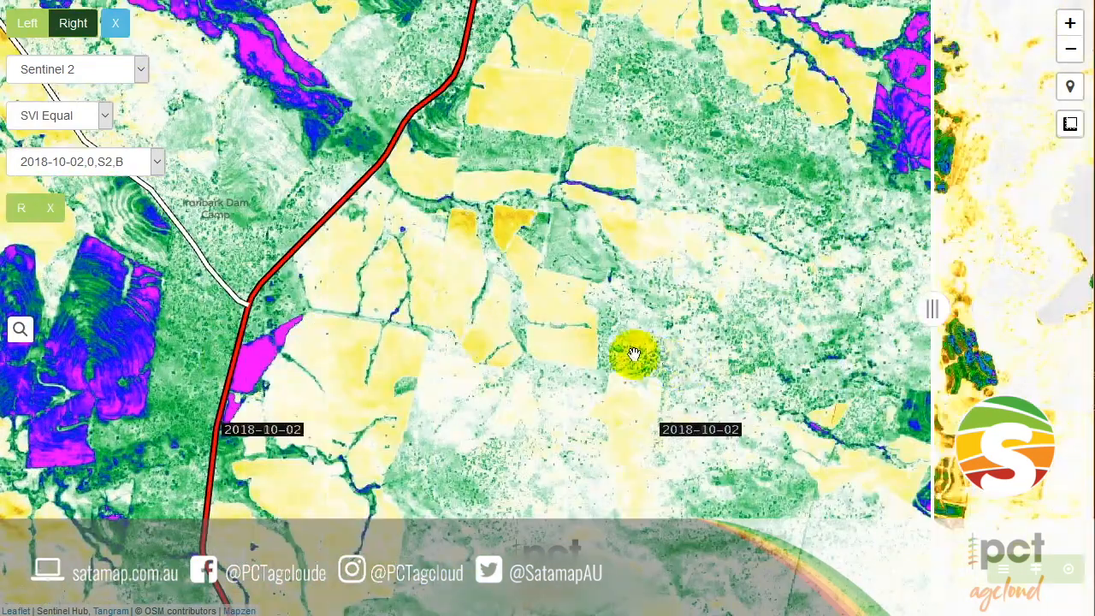
pyautogui.scroll(-1, 578, 356)
pyautogui.moveTo(506, 435); pyautogui.dragTo(354, 416)
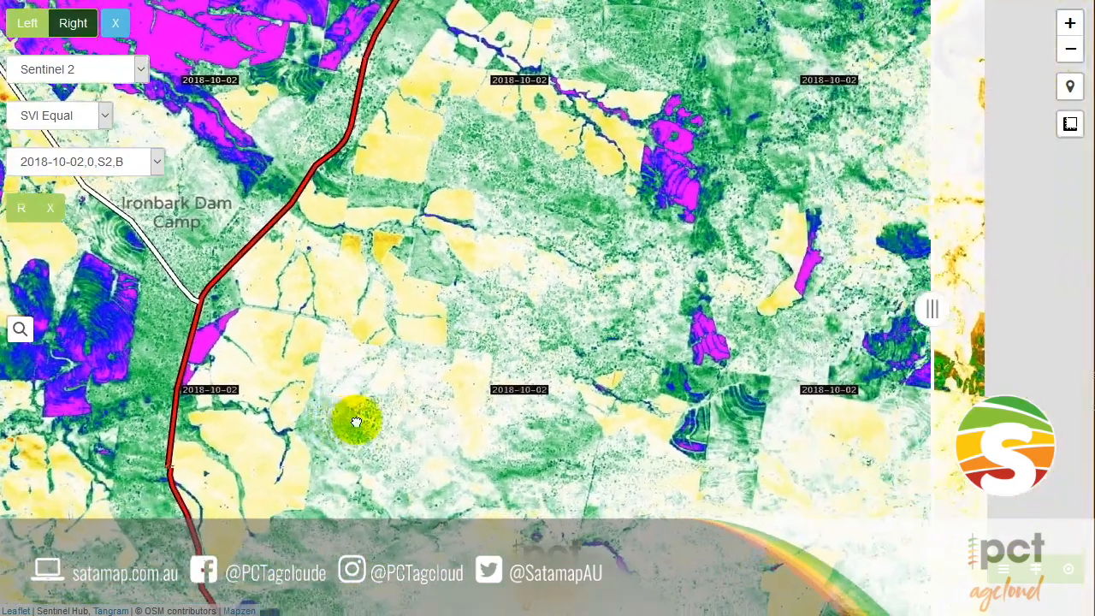
pyautogui.moveTo(610, 447); pyautogui.dragTo(445, 351)
pyautogui.moveTo(713, 362); pyautogui.dragTo(704, 360)
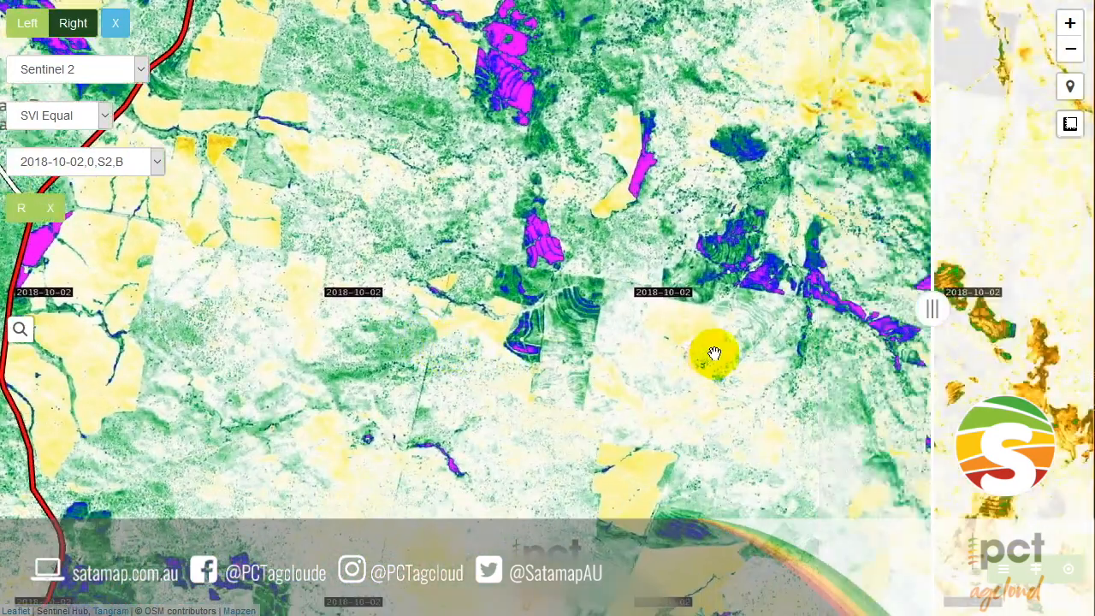
# Review the biomass change across the wider district around Balfours Peak and southeast along the next two highways.
pyautogui.scroll(-1, 714, 353)
pyautogui.click(861, 323)
pyautogui.scroll(1, 559, 245)
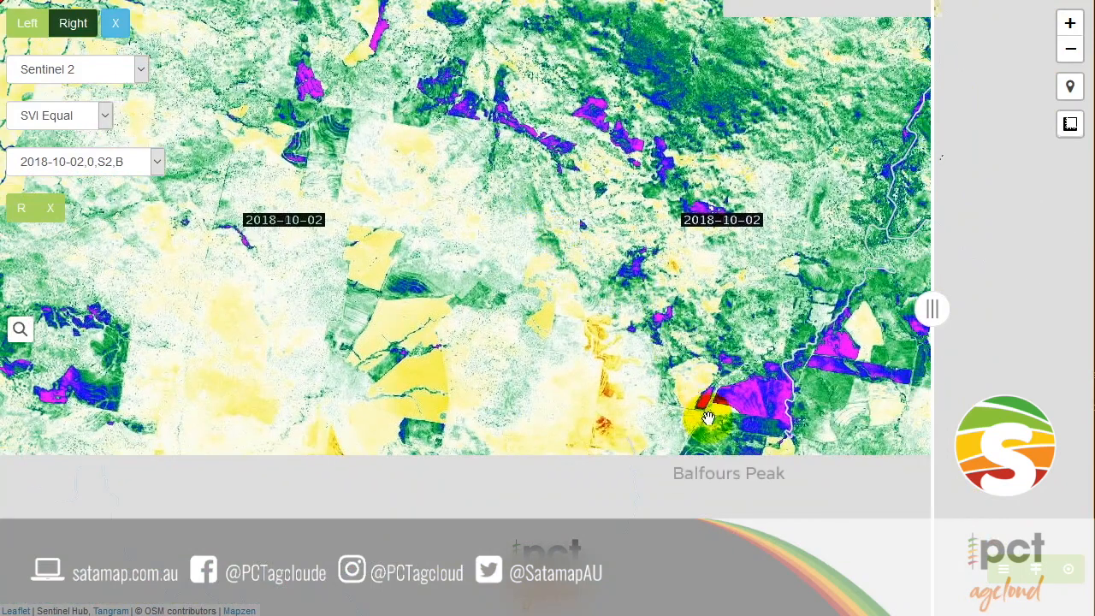
pyautogui.moveTo(706, 420); pyautogui.dragTo(586, 268)
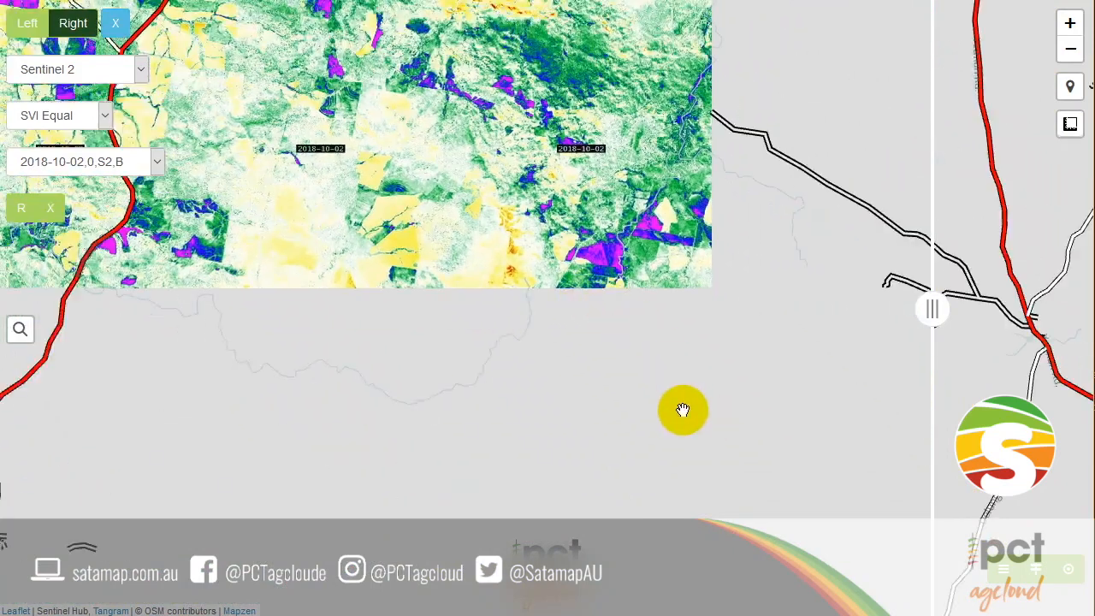
pyautogui.moveTo(665, 396); pyautogui.dragTo(378, 239)
pyautogui.scroll(-2, 443, 360)
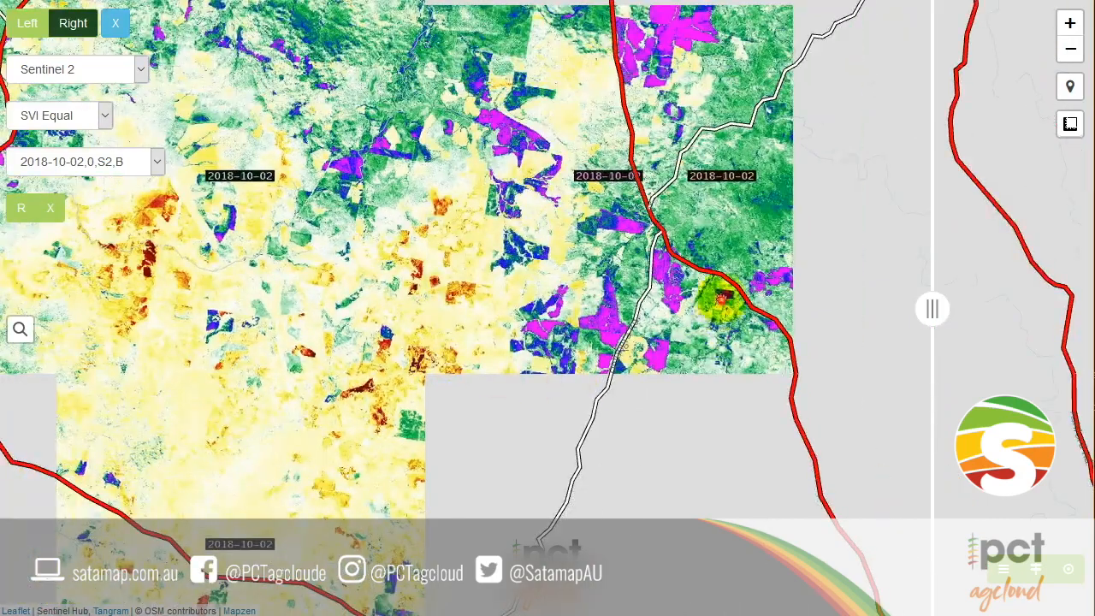
pyautogui.moveTo(721, 299); pyautogui.dragTo(366, 435)
pyautogui.moveTo(644, 467); pyautogui.dragTo(439, 247)
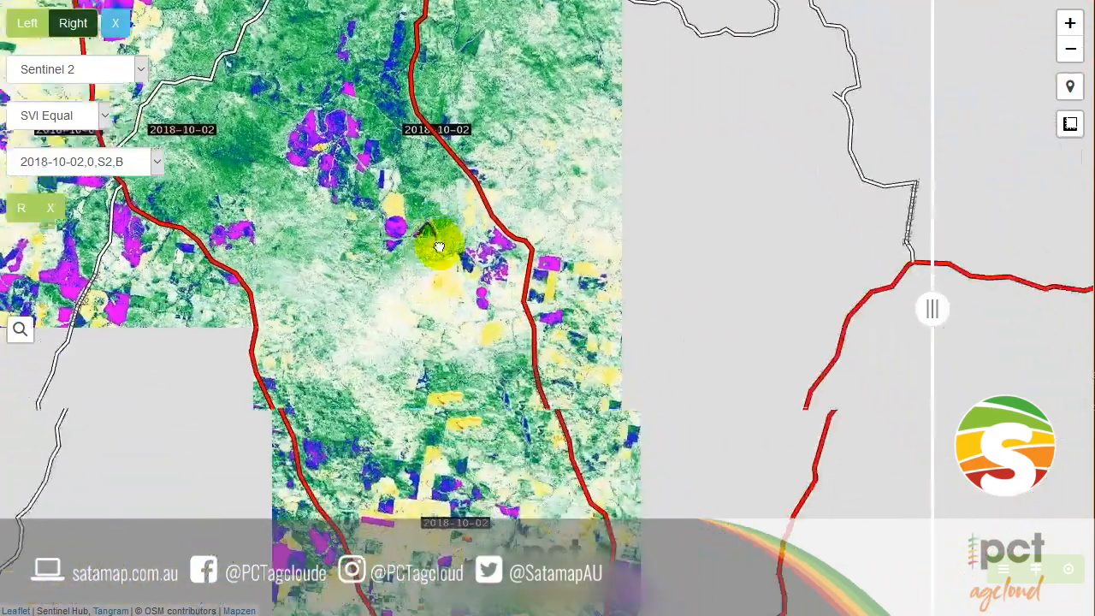
# Examine the biomass change along the highways north of Inverell, continuing southeast to the paddocks around Elsmore.
pyautogui.moveTo(537, 458); pyautogui.dragTo(439, 232)
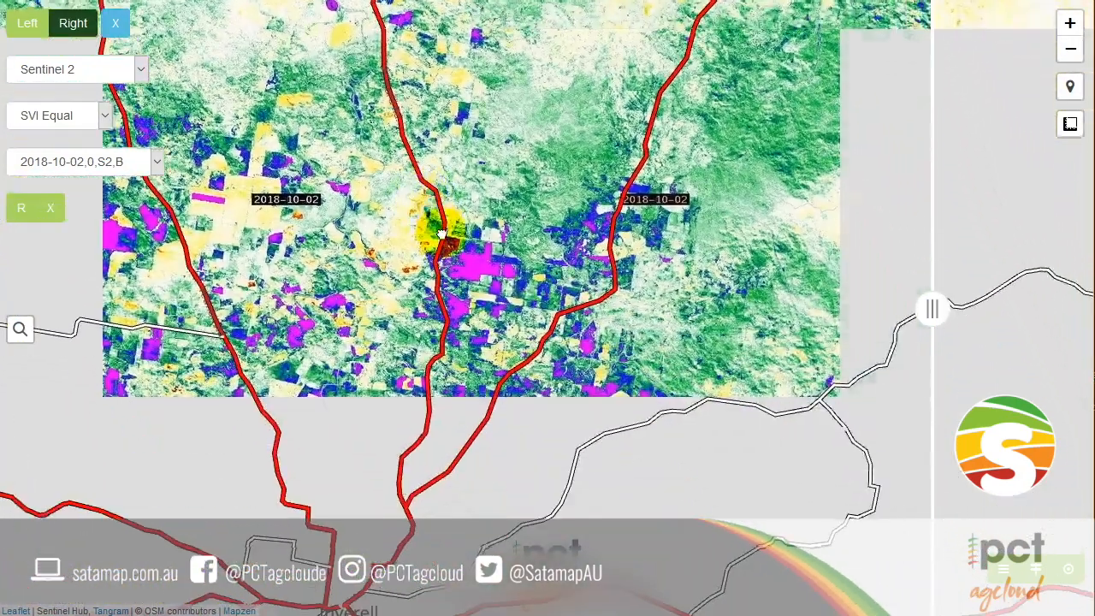
pyautogui.moveTo(587, 542); pyautogui.dragTo(531, 191)
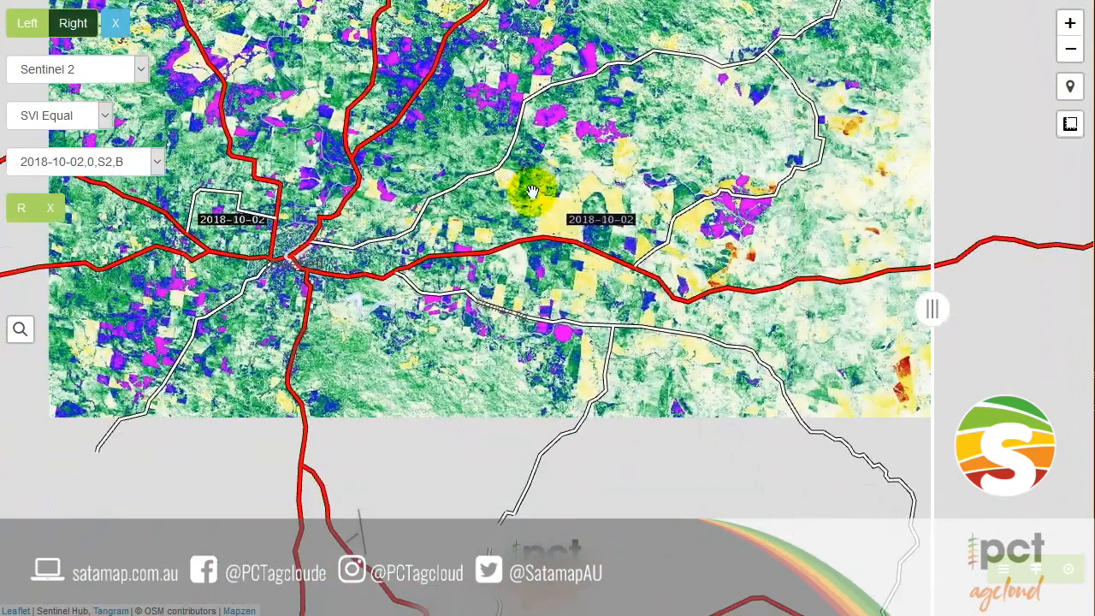
pyautogui.moveTo(660, 365)
pyautogui.mouseDown()
pyautogui.moveTo(667, 342)
pyautogui.moveTo(617, 327)
pyautogui.mouseUp()
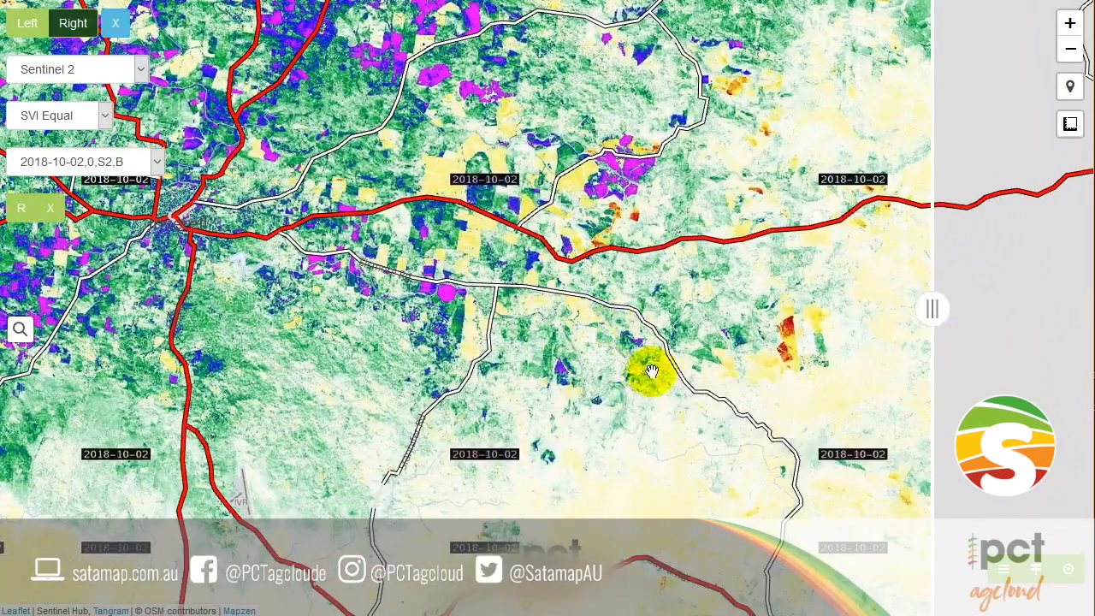
pyautogui.doubleClick(462, 343)
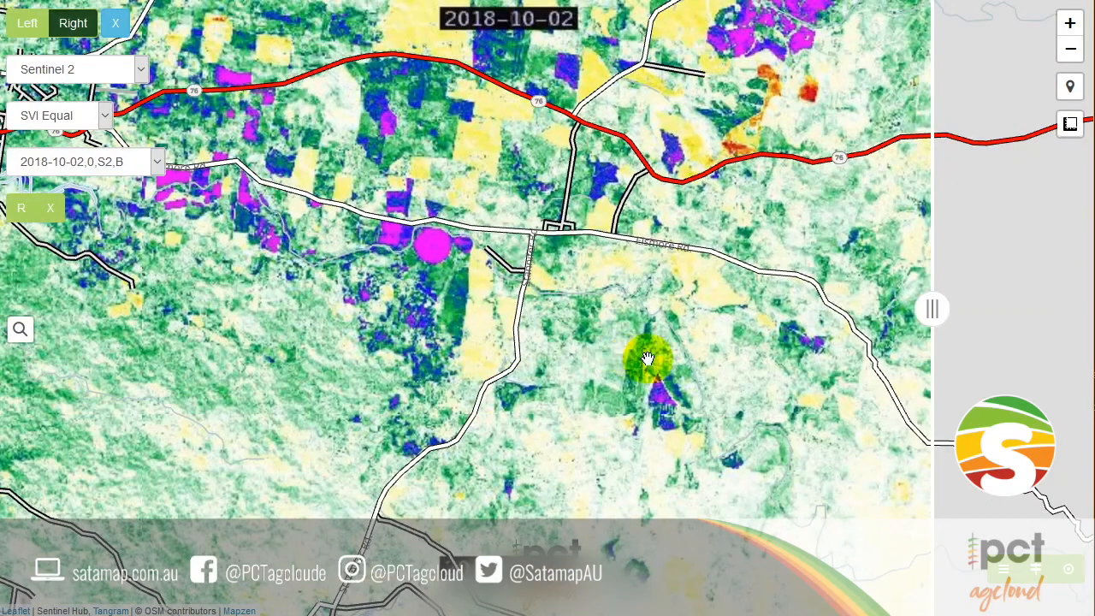
pyautogui.moveTo(648, 359); pyautogui.dragTo(505, 366)
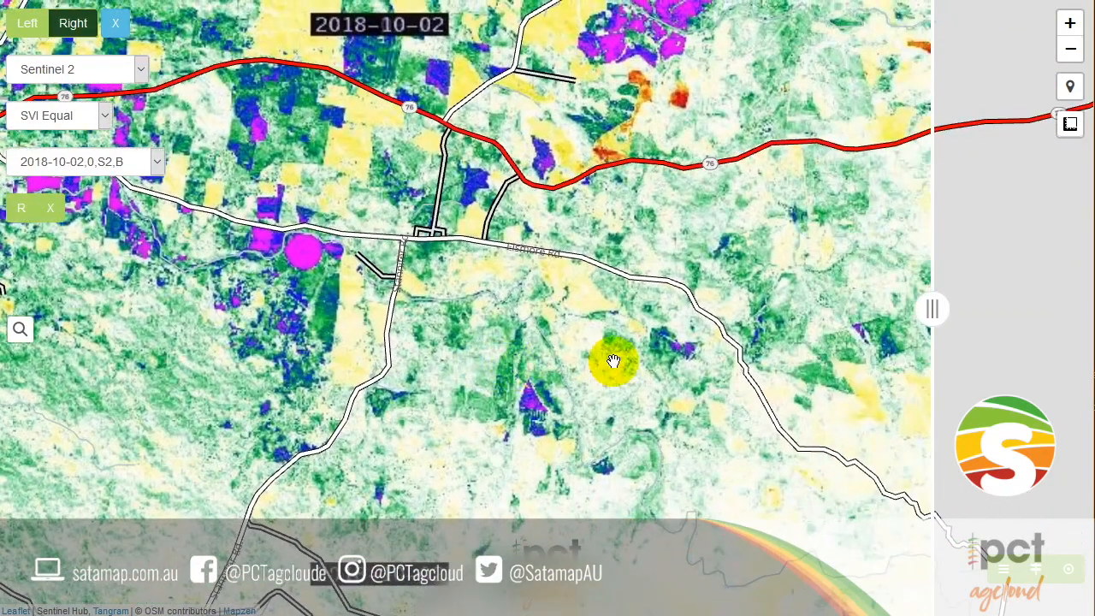
pyautogui.doubleClick(455, 370)
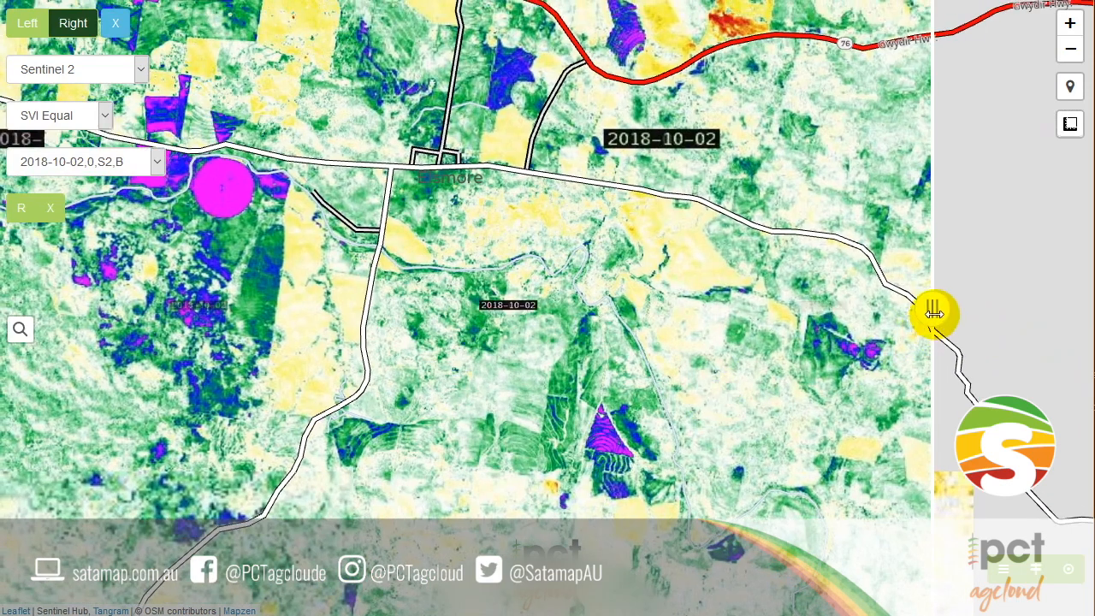
# Swipe between the SVI Change and SVI Equal layers to compare the paddocks south of Elsmore and along the river.
pyautogui.moveTo(922, 315); pyautogui.dragTo(913, 377)
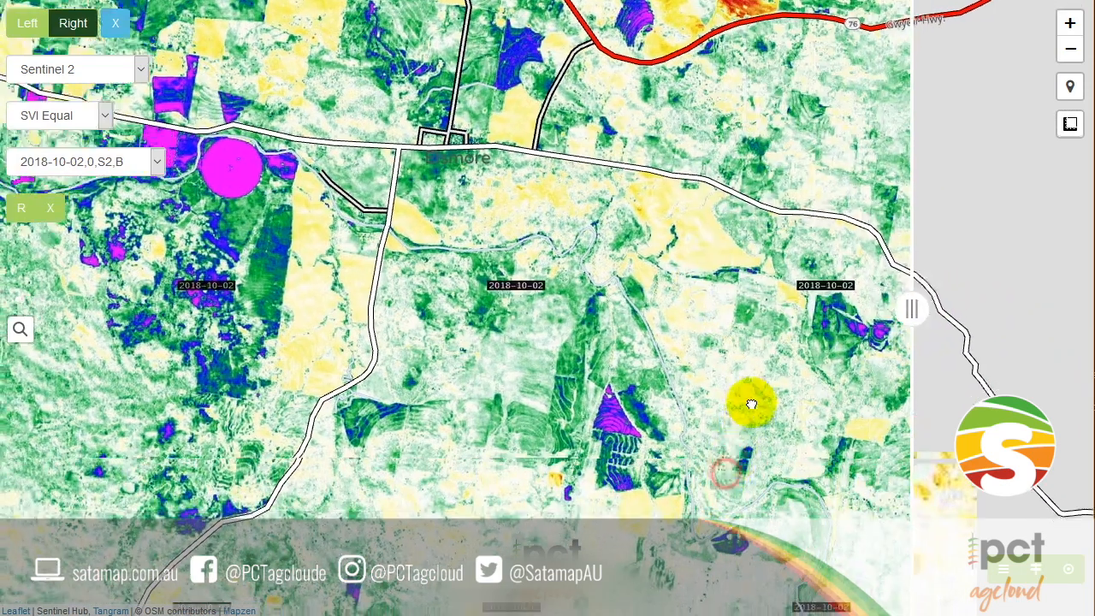
pyautogui.moveTo(750, 401); pyautogui.dragTo(701, 374)
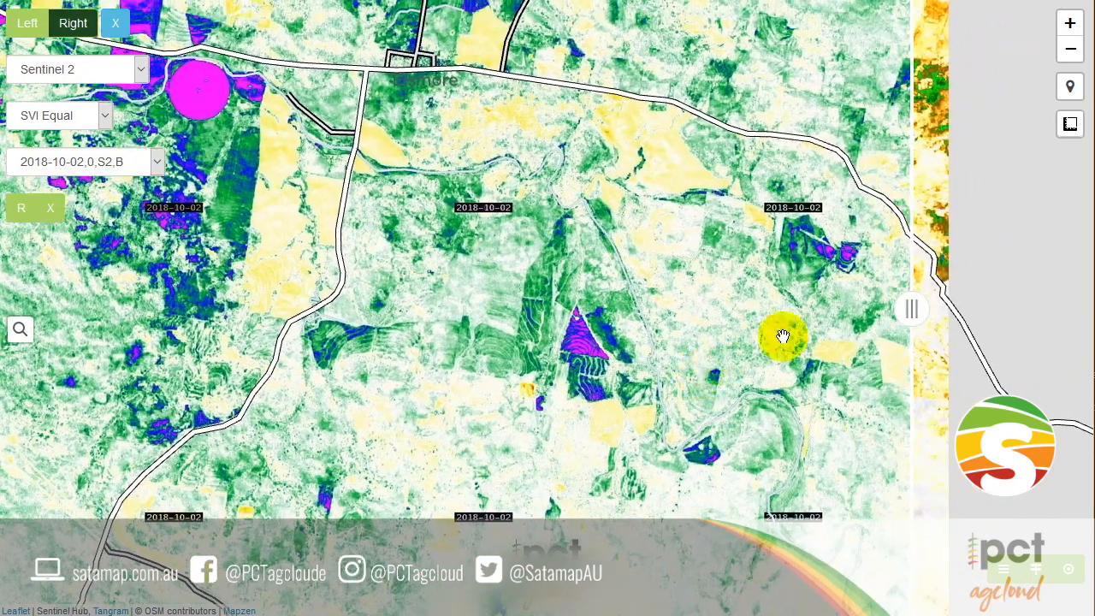
pyautogui.moveTo(913, 309); pyautogui.dragTo(741, 365)
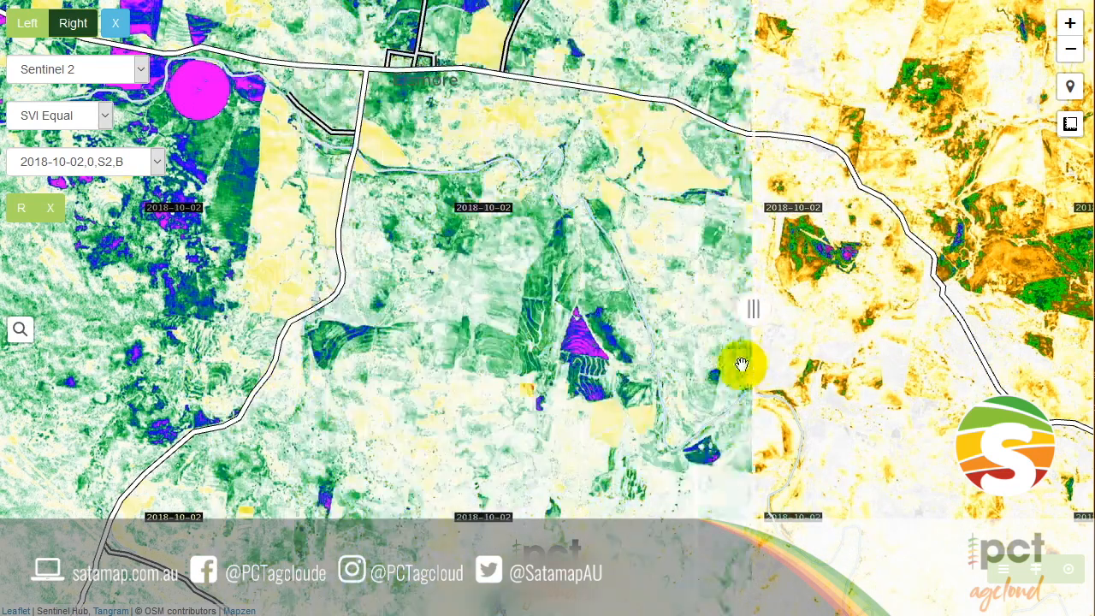
pyautogui.scroll(1, 273, 282)
pyautogui.moveTo(510, 253); pyautogui.dragTo(409, 399)
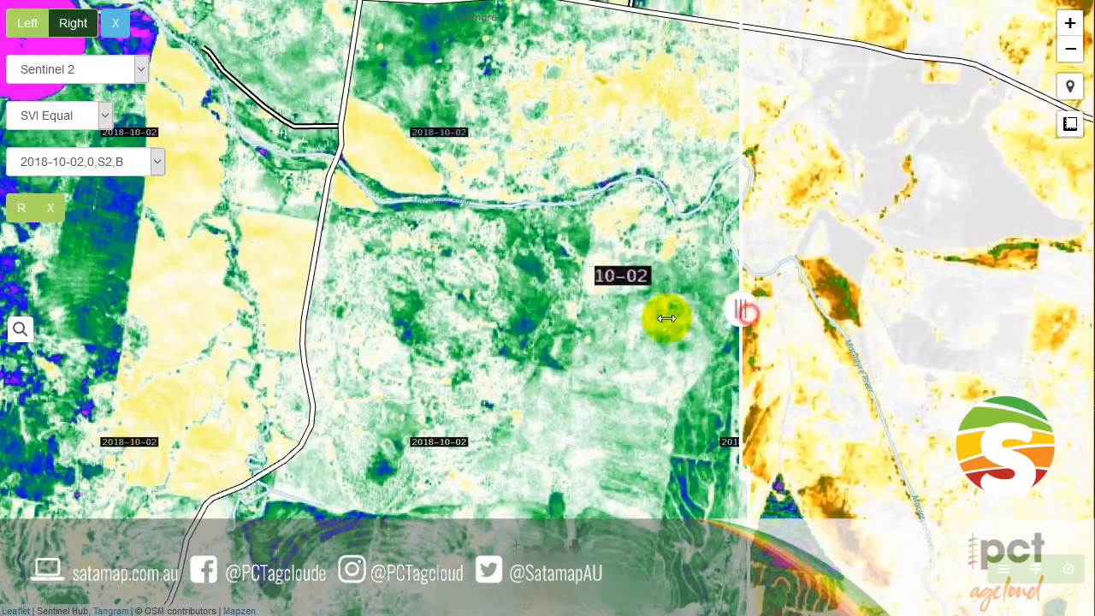
pyautogui.moveTo(666, 318); pyautogui.dragTo(998, 314)
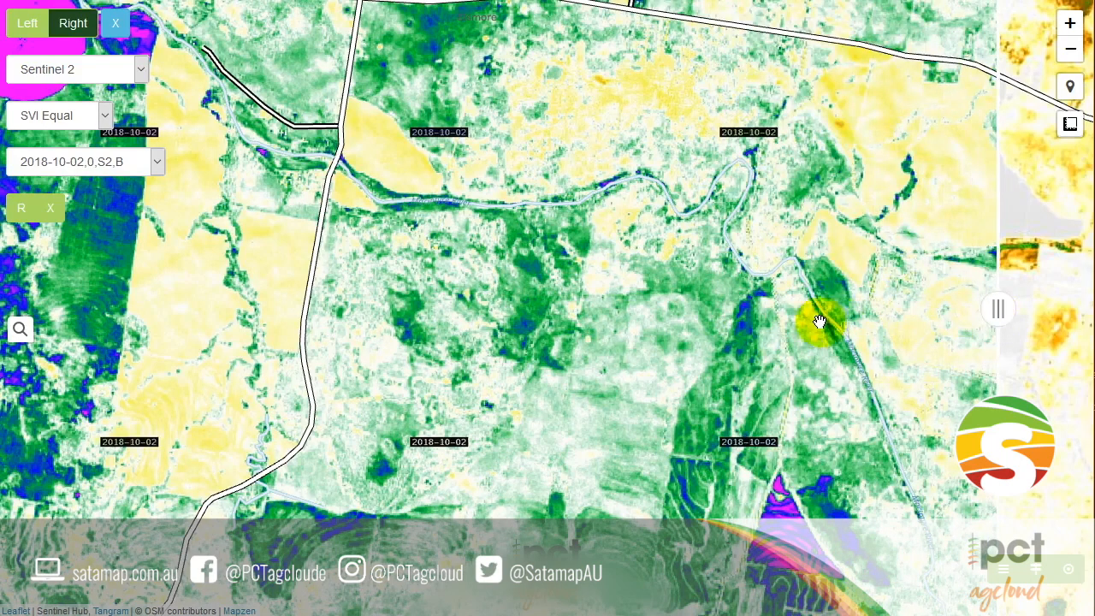
# Review the biomass change across the wider district around Inverell, Delungra, Warialda and Bingara.
pyautogui.scroll(-1, 819, 321)
pyautogui.scroll(-1, 789, 379)
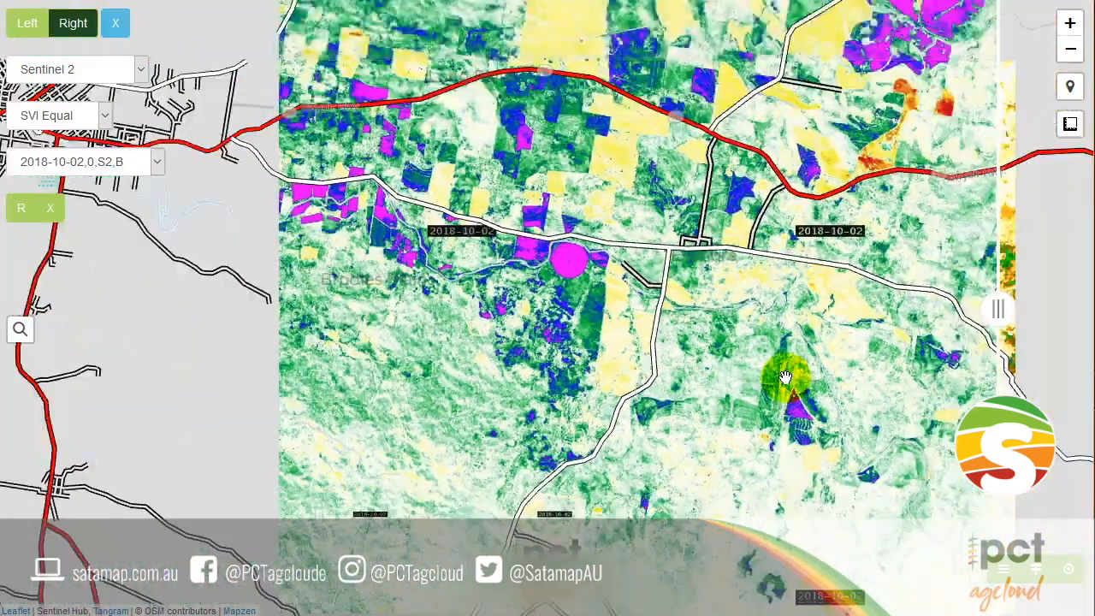
pyautogui.scroll(-2, 785, 377)
pyautogui.scroll(-1, 777, 364)
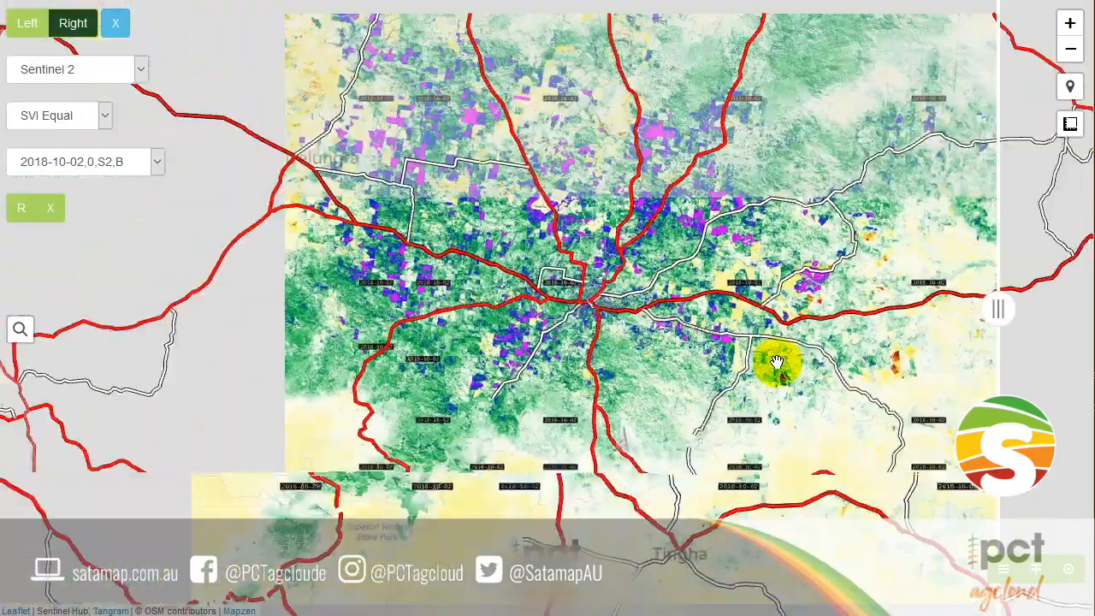
pyautogui.scroll(-1, 775, 362)
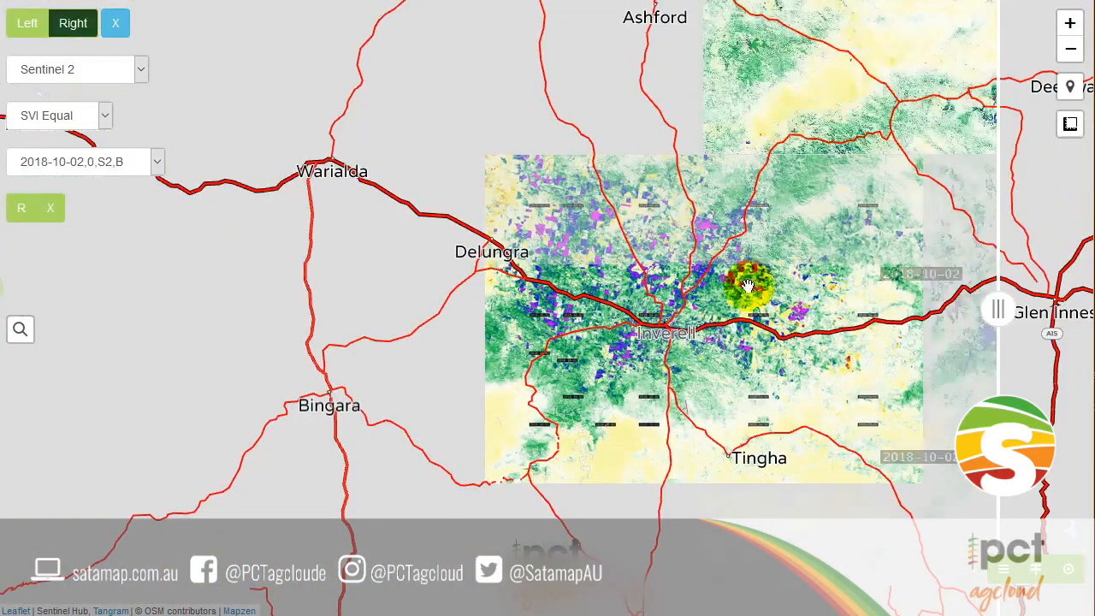
pyautogui.moveTo(655, 405); pyautogui.dragTo(675, 350)
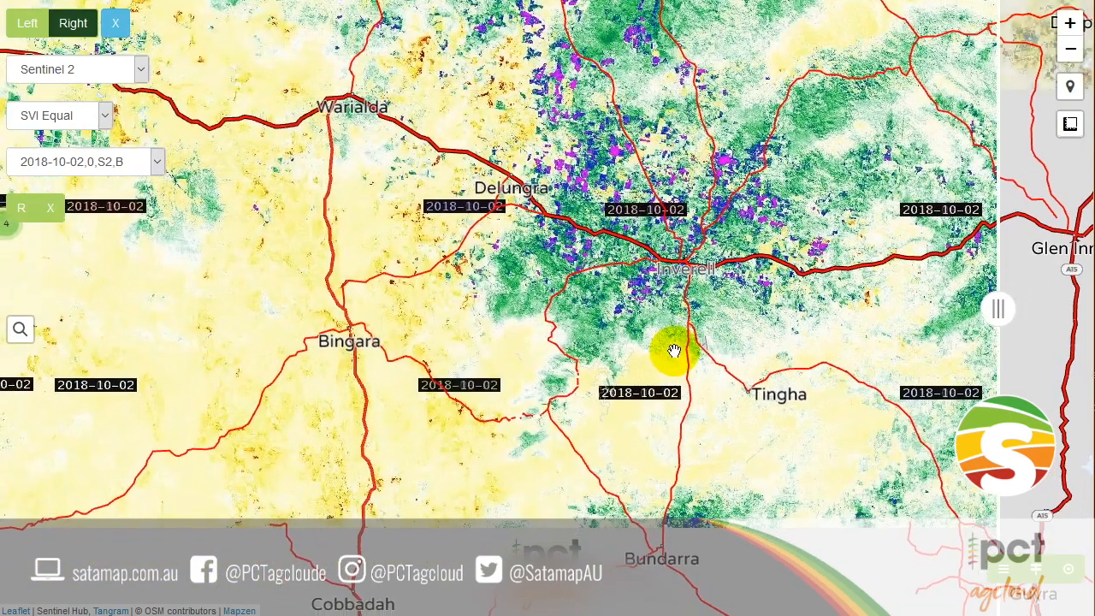
pyautogui.scroll(-1, 492, 310)
pyautogui.moveTo(518, 252); pyautogui.dragTo(513, 379)
pyautogui.scroll(1, 511, 381)
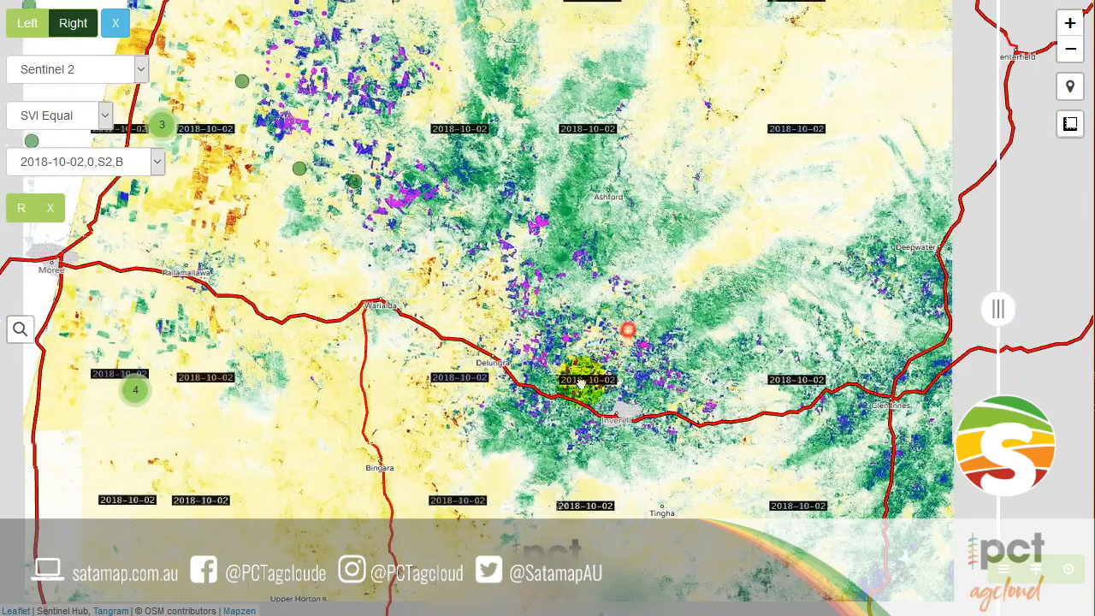
# Survey the regional biomass change pattern between Moree, Warialda and Ashford.
pyautogui.moveTo(626, 336); pyautogui.dragTo(500, 439)
pyautogui.moveTo(631, 430); pyautogui.dragTo(590, 231)
pyautogui.moveTo(410, 219); pyautogui.dragTo(421, 141)
pyautogui.moveTo(368, 225); pyautogui.dragTo(452, 520)
pyautogui.moveTo(416, 363); pyautogui.dragTo(522, 340)
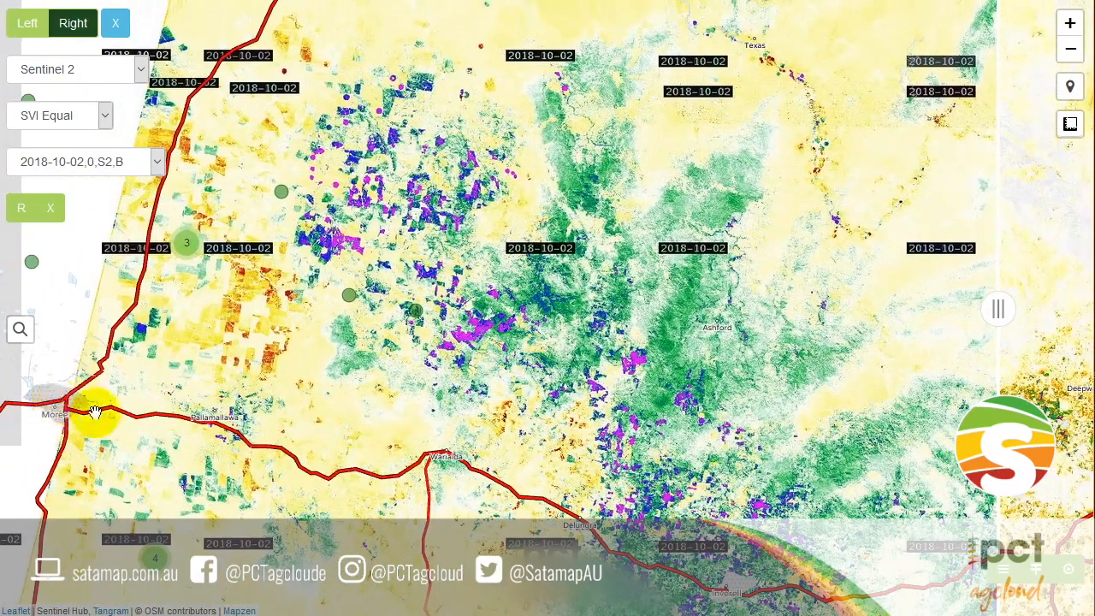
# Inspect the biomass change southward past Bundarra and Barraba to Gunnedah and Tamworth.
pyautogui.moveTo(374, 444); pyautogui.dragTo(393, 293)
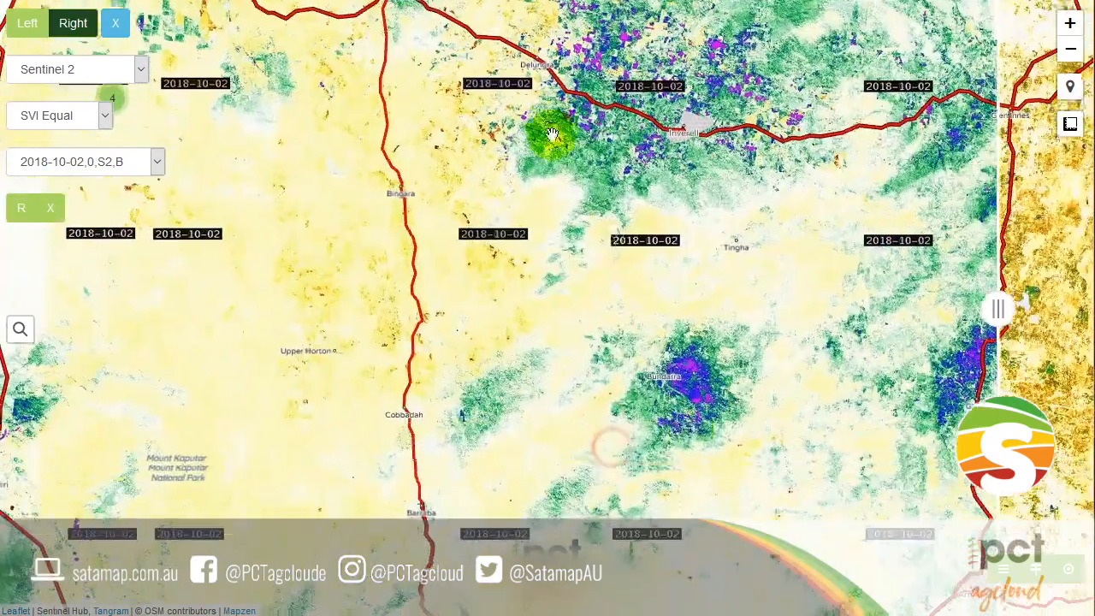
pyautogui.moveTo(687, 426); pyautogui.dragTo(599, 389)
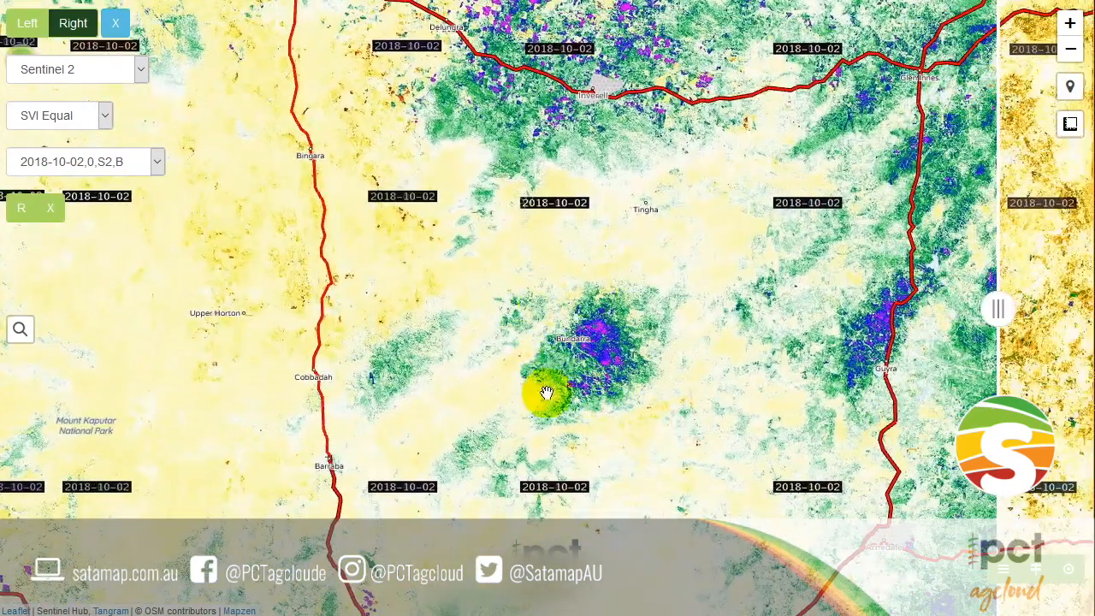
pyautogui.moveTo(477, 387); pyautogui.dragTo(645, 179)
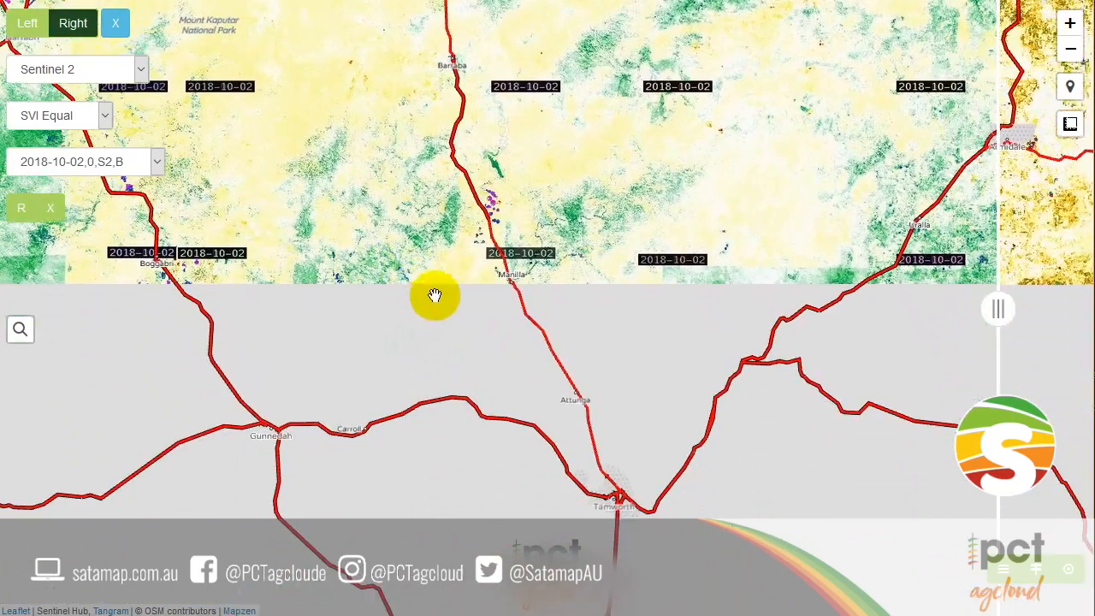
pyautogui.moveTo(453, 531); pyautogui.dragTo(440, 514)
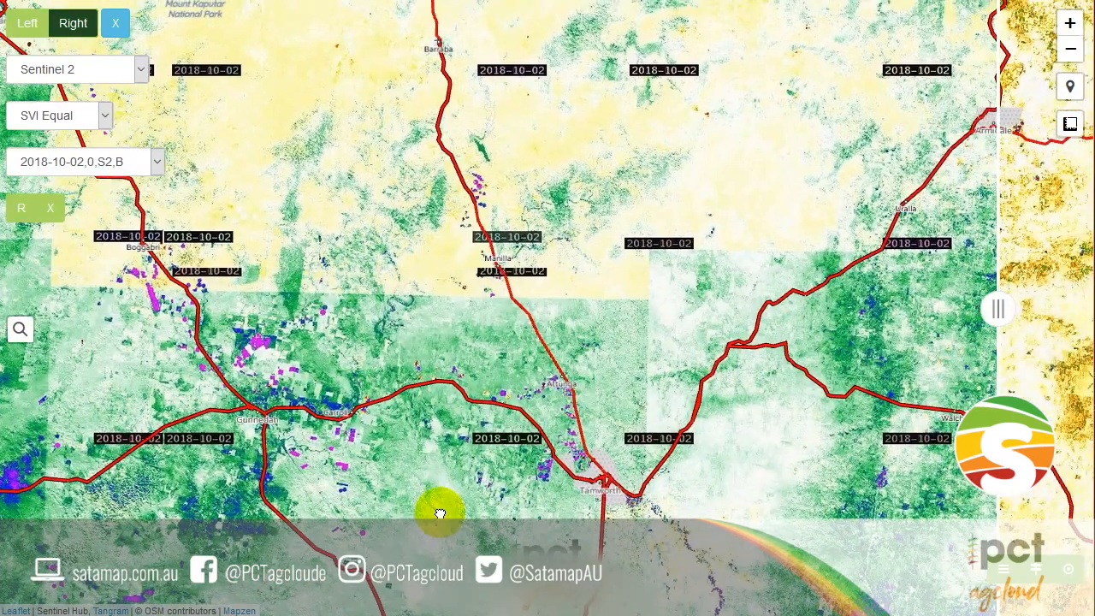
# Return to the country northeast of Moree and inspect the biomass change in the paddocks beside Croppa Moree Road.
pyautogui.moveTo(537, 239); pyautogui.dragTo(519, 528)
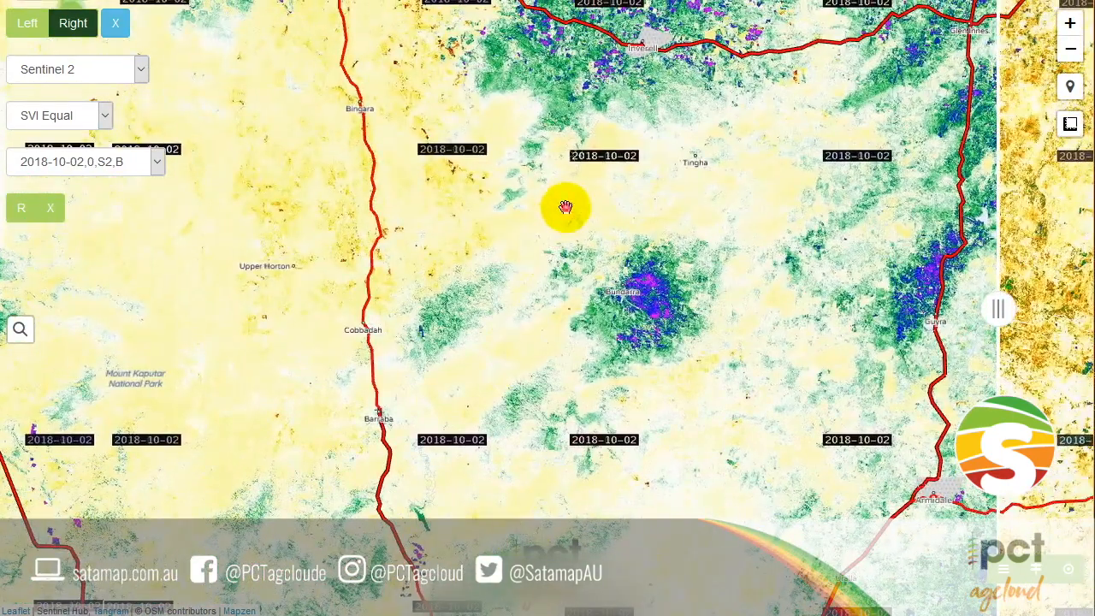
pyautogui.moveTo(565, 206); pyautogui.dragTo(547, 454)
pyautogui.moveTo(513, 141); pyautogui.dragTo(526, 433)
pyautogui.moveTo(359, 276); pyautogui.dragTo(518, 350)
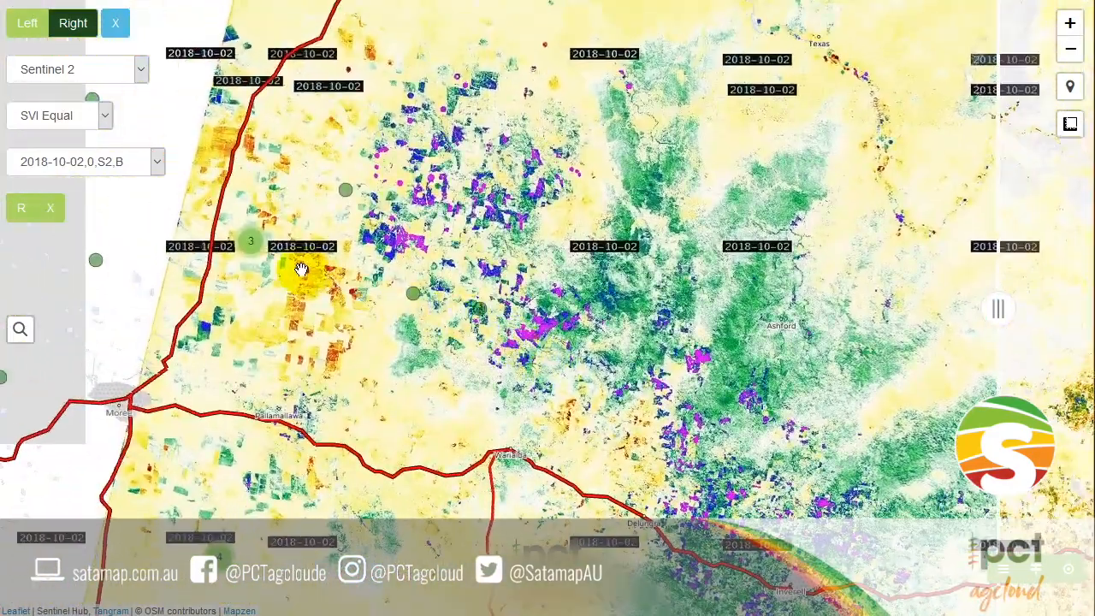
pyautogui.scroll(1, 301, 269)
pyautogui.moveTo(379, 391); pyautogui.dragTo(516, 468)
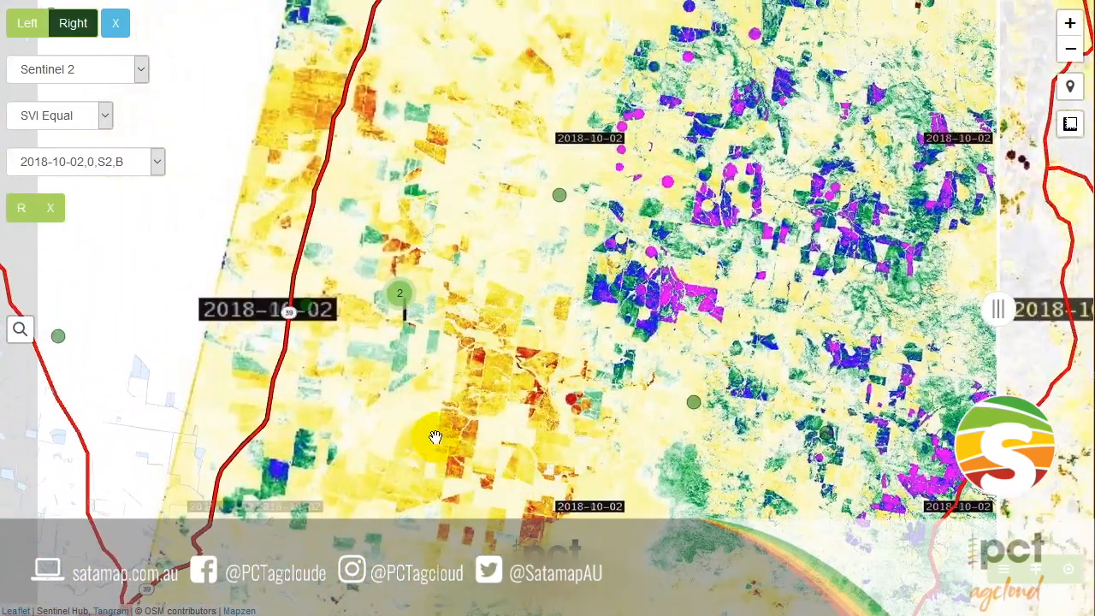
pyautogui.scroll(1, 427, 432)
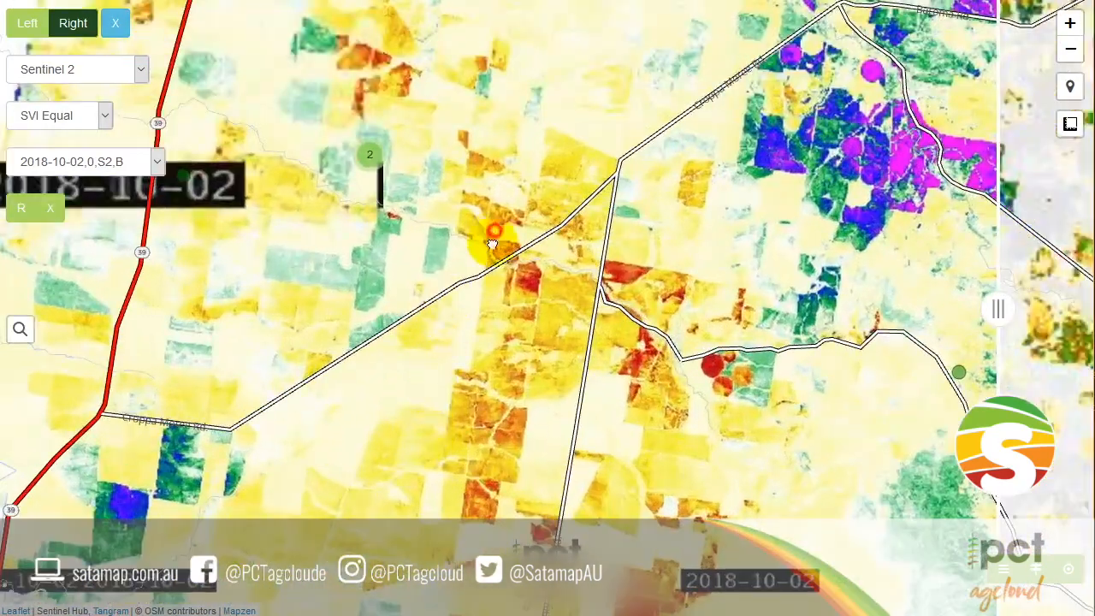
pyautogui.moveTo(492, 245); pyautogui.dragTo(487, 343)
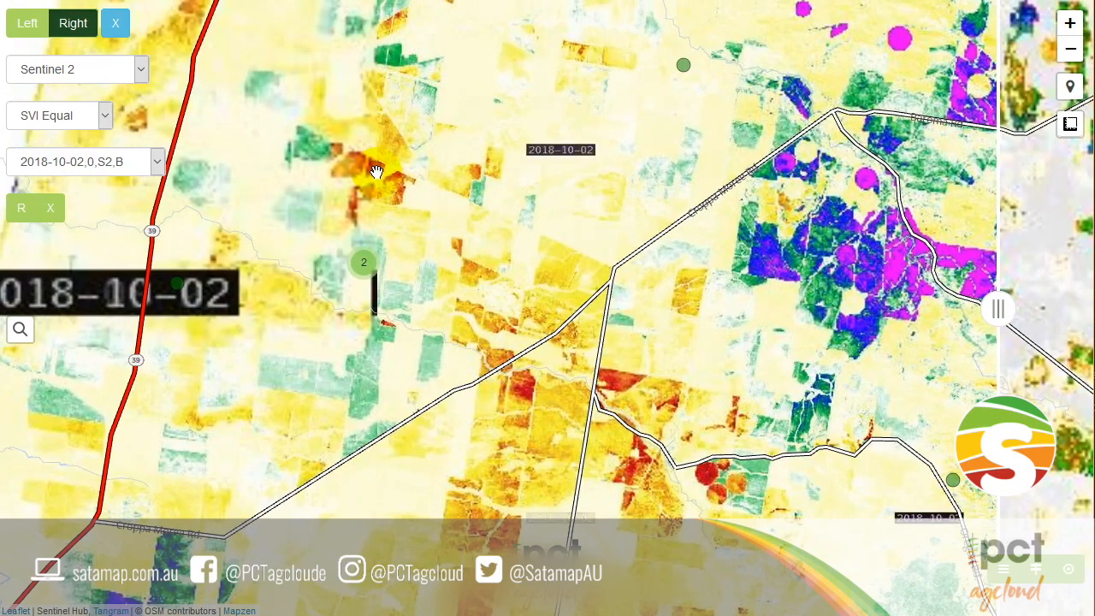
pyautogui.scroll(1, 401, 184)
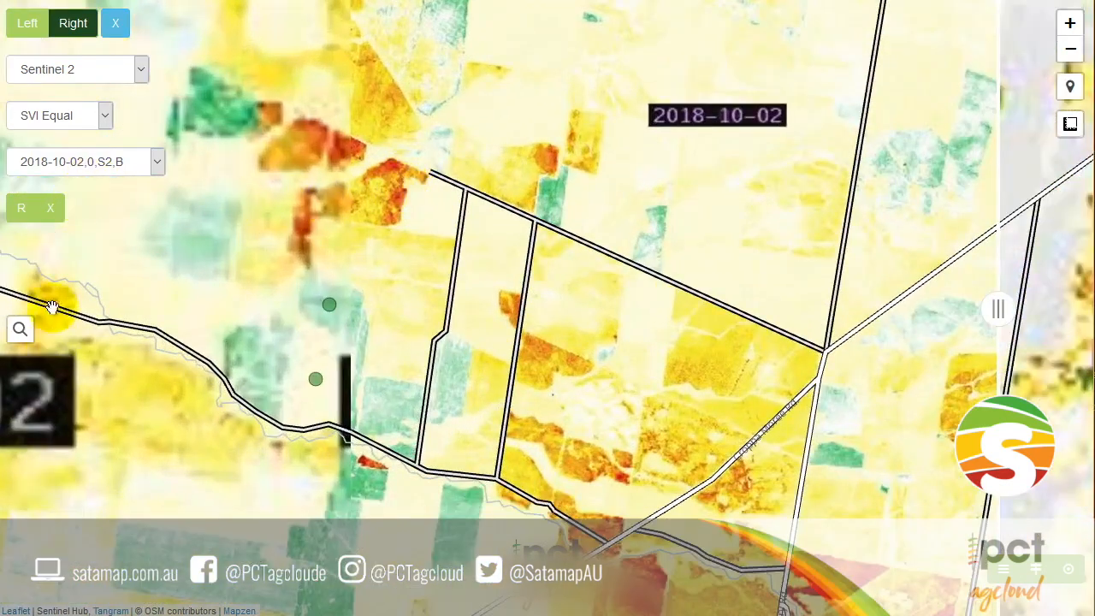
# Change the left comparison layer from SVI Change to Colour and extend it across the paddocks beside Croppa Moree Road.
pyautogui.click(40, 34)
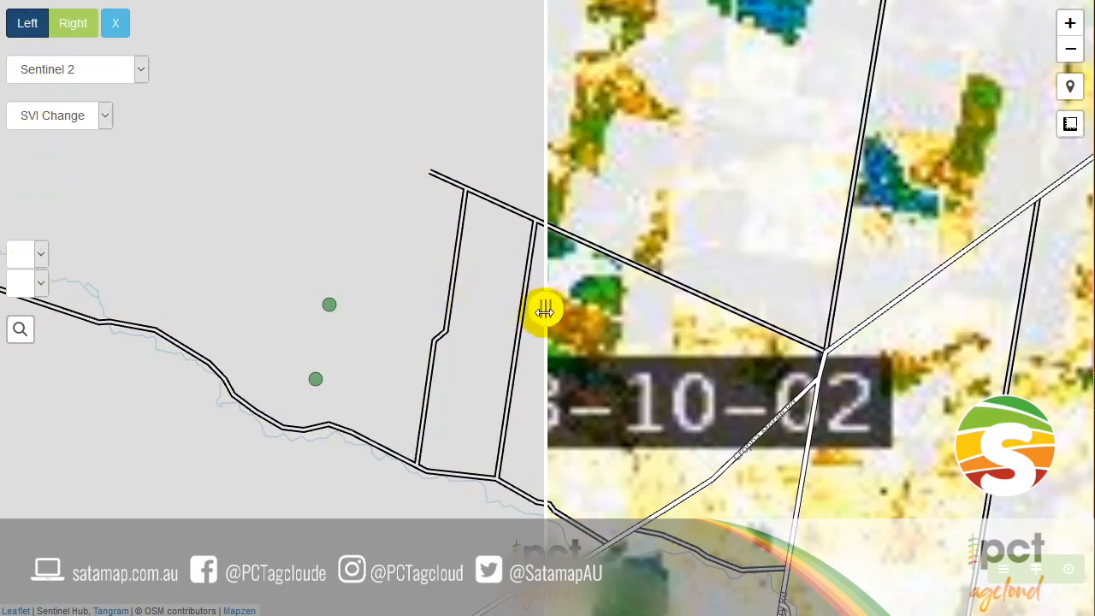
pyautogui.moveTo(545, 311); pyautogui.dragTo(110, 335)
pyautogui.click(68, 120)
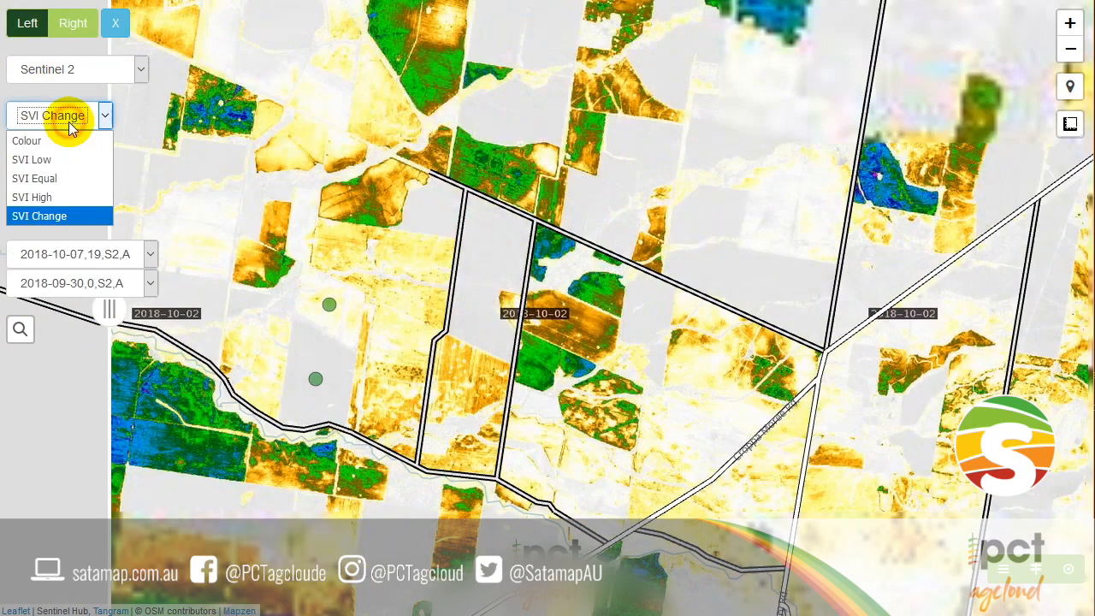
pyautogui.click(64, 145)
pyautogui.moveTo(537, 304); pyautogui.dragTo(972, 310)
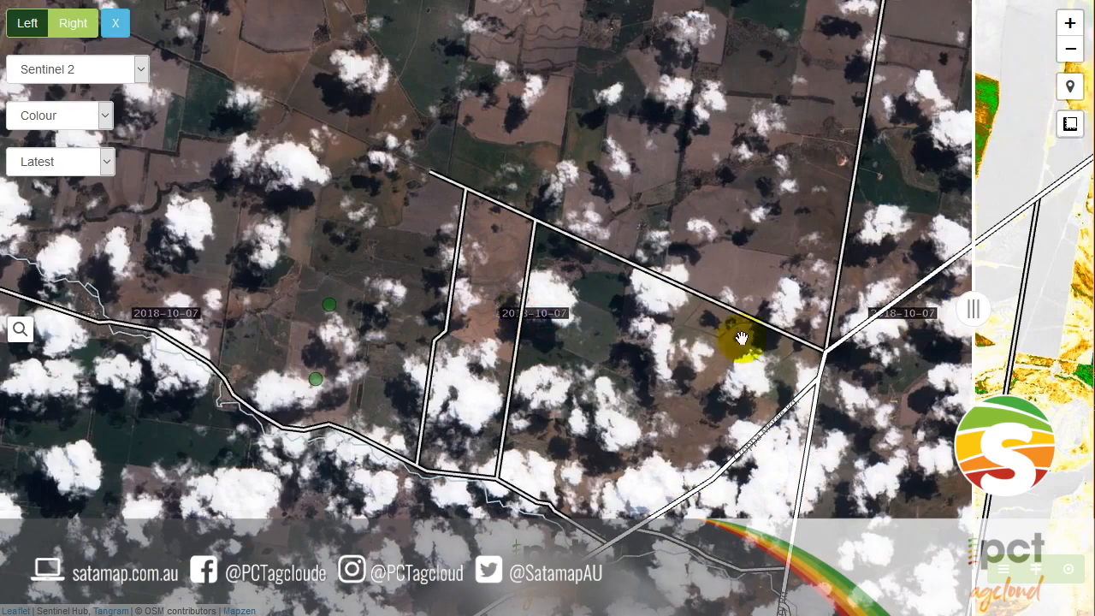
# Set the left Colour layer's date to 2018-9 2/2 and extend that image across most of the map.
pyautogui.click(53, 163)
pyautogui.click(57, 226)
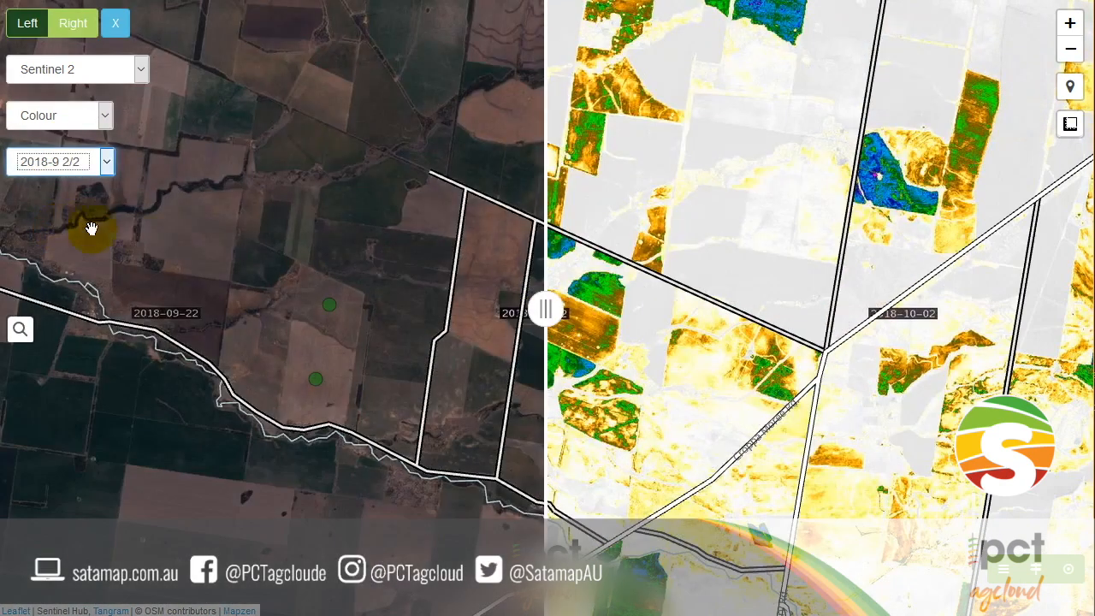
pyautogui.moveTo(535, 304); pyautogui.dragTo(967, 311)
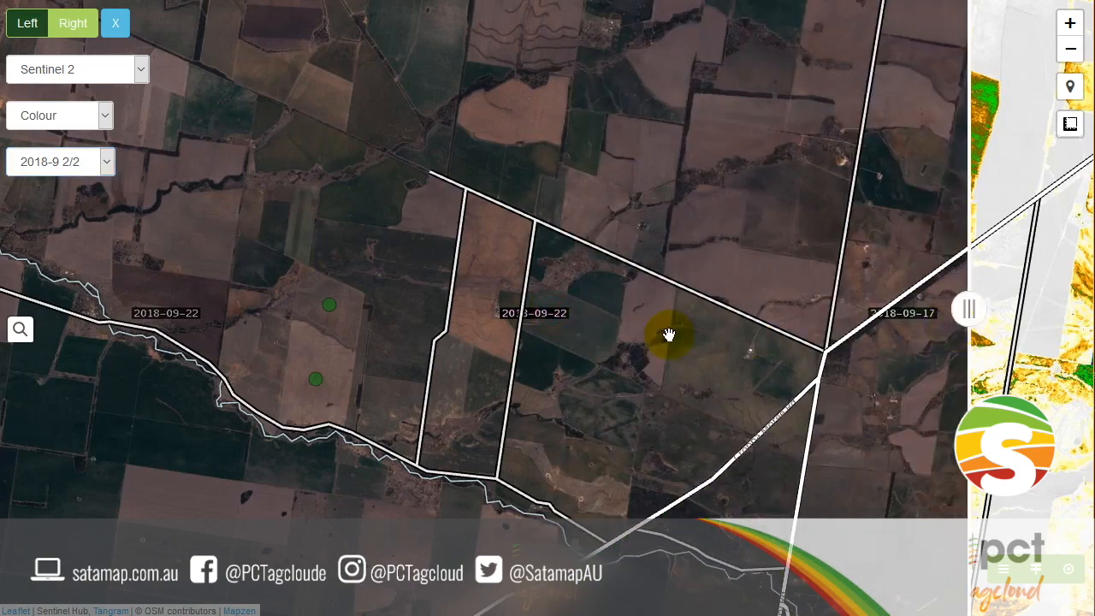
# Review the extent of the September colour imagery across the wider region around Moree.
pyautogui.scroll(-1, 666, 334)
pyautogui.scroll(-1, 666, 334)
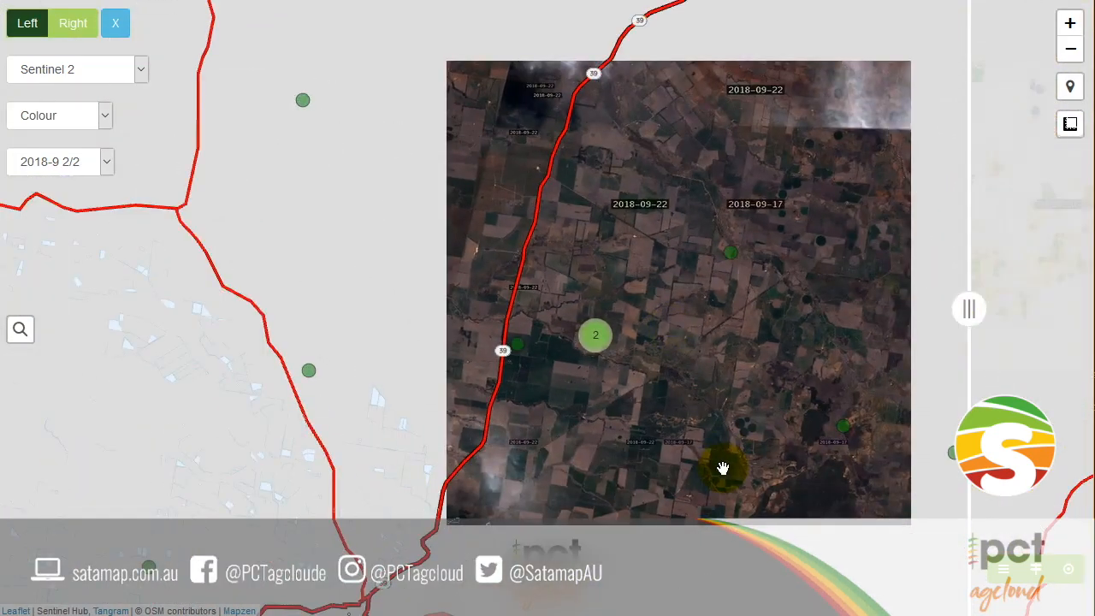
pyautogui.moveTo(713, 465); pyautogui.dragTo(713, 277)
pyautogui.scroll(-1, 710, 281)
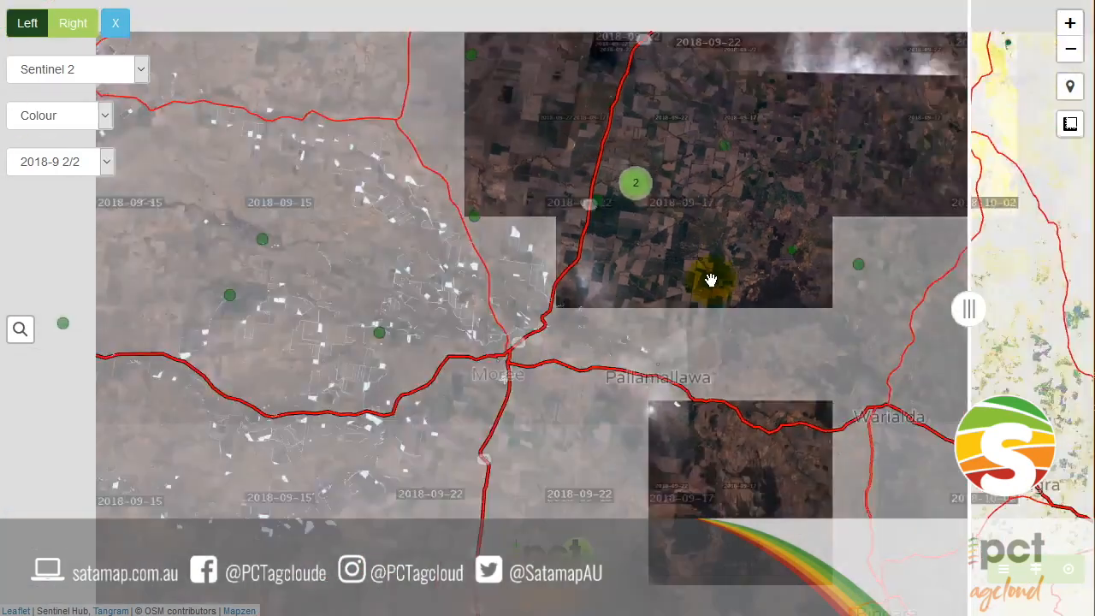
pyautogui.scroll(-2, 710, 278)
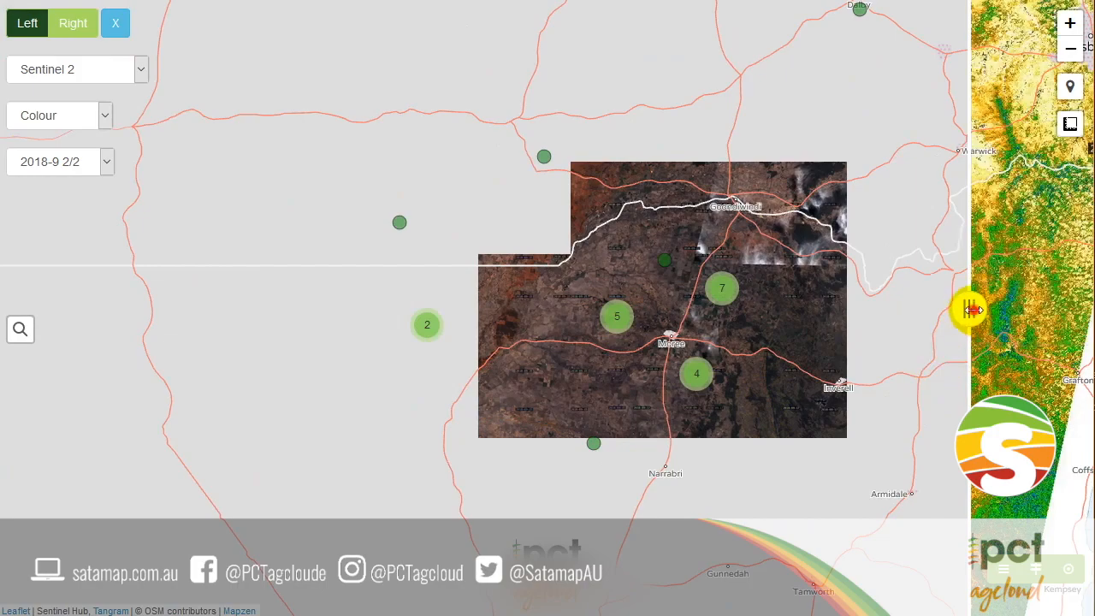
# Extend the September colour imagery across nearly the whole map and follow its coverage south from Moree to Wagga Wagga.
pyautogui.moveTo(967, 309); pyautogui.dragTo(1071, 306)
pyautogui.moveTo(777, 471); pyautogui.dragTo(813, 257)
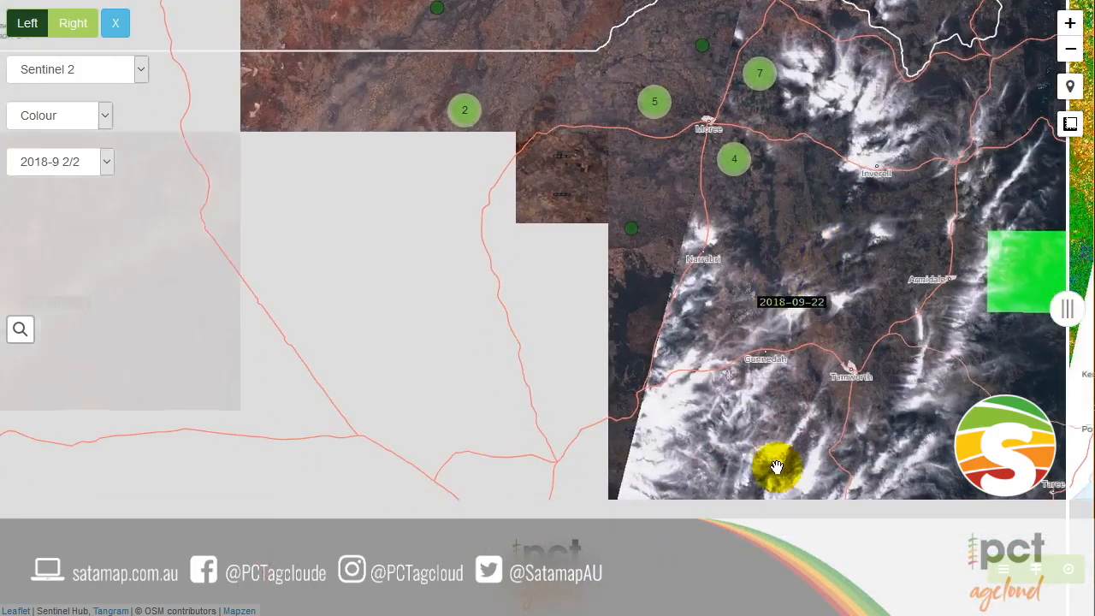
pyautogui.moveTo(775, 464); pyautogui.dragTo(758, 314)
pyautogui.moveTo(635, 508); pyautogui.dragTo(667, 293)
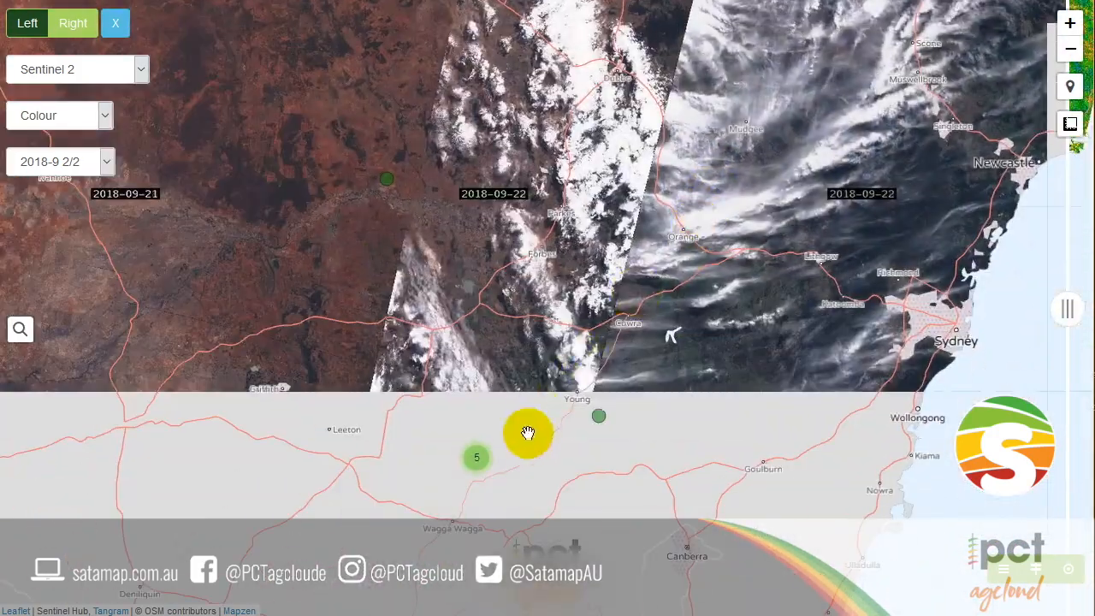
pyautogui.moveTo(575, 495); pyautogui.dragTo(586, 313)
pyautogui.scroll(2, 517, 368)
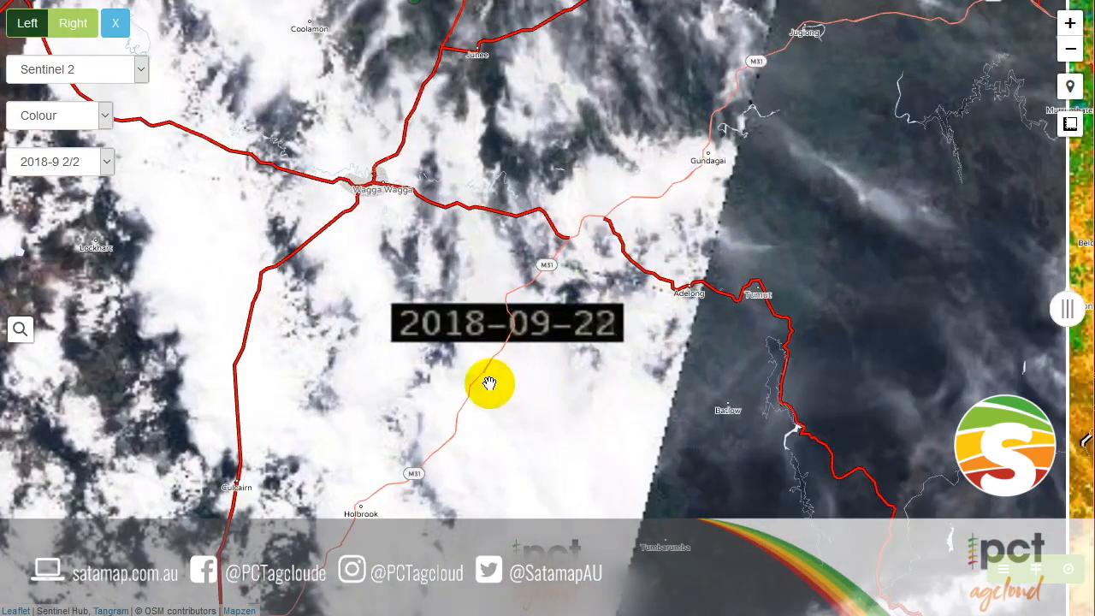
# Examine the September colour imagery of the paddocks north of Wagga Wagga, from Coolamon and Junee to Winchendon Vale.
pyautogui.moveTo(286, 243); pyautogui.dragTo(298, 346)
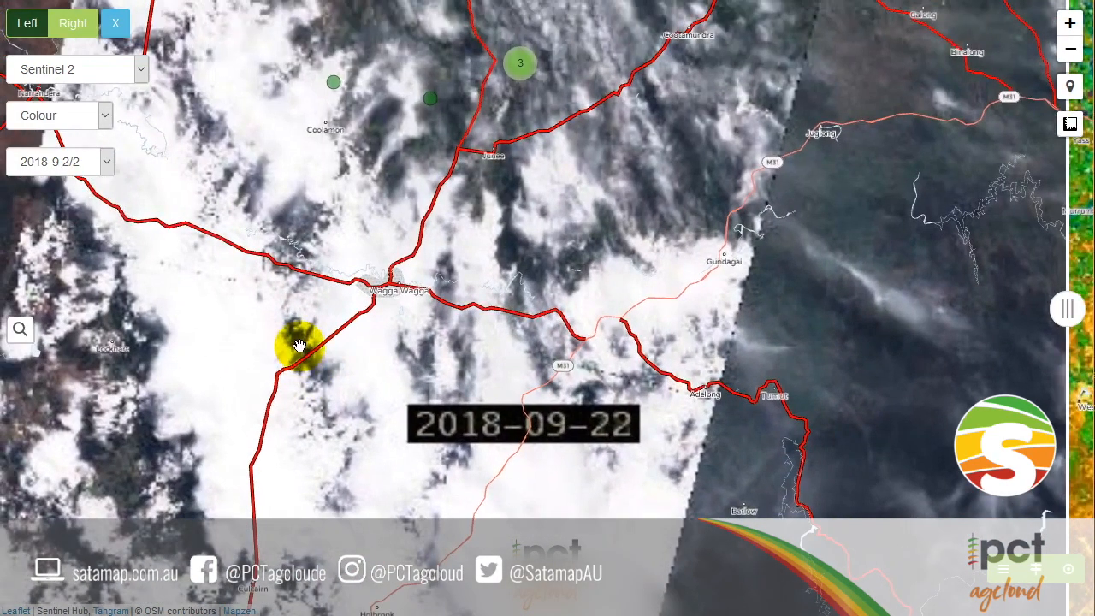
pyautogui.scroll(1, 299, 345)
pyautogui.moveTo(584, 149); pyautogui.dragTo(554, 355)
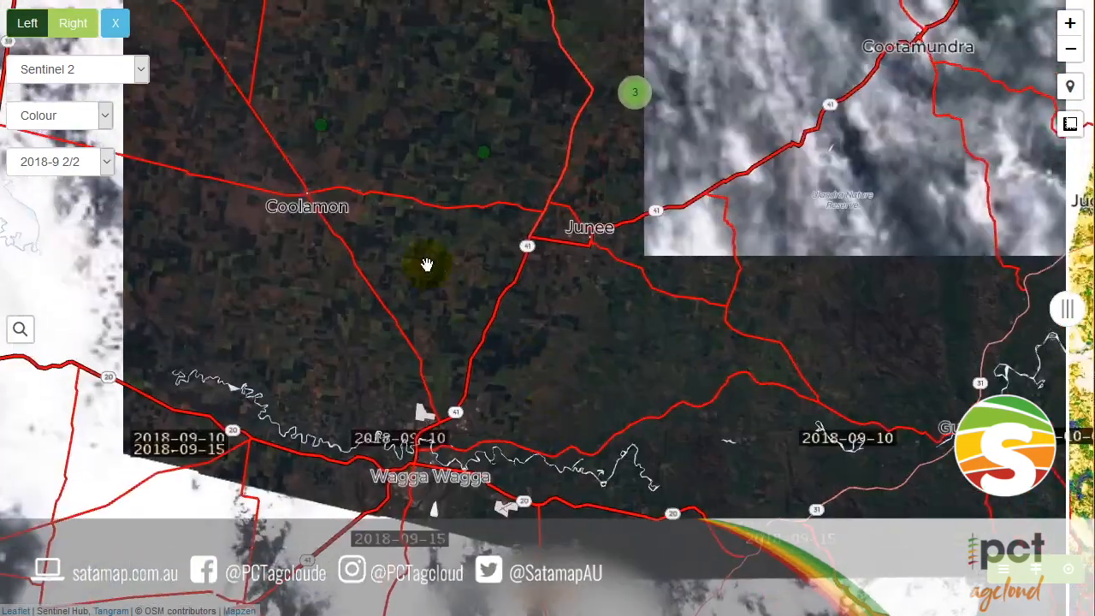
pyautogui.scroll(1, 383, 238)
pyautogui.moveTo(383, 239); pyautogui.dragTo(566, 375)
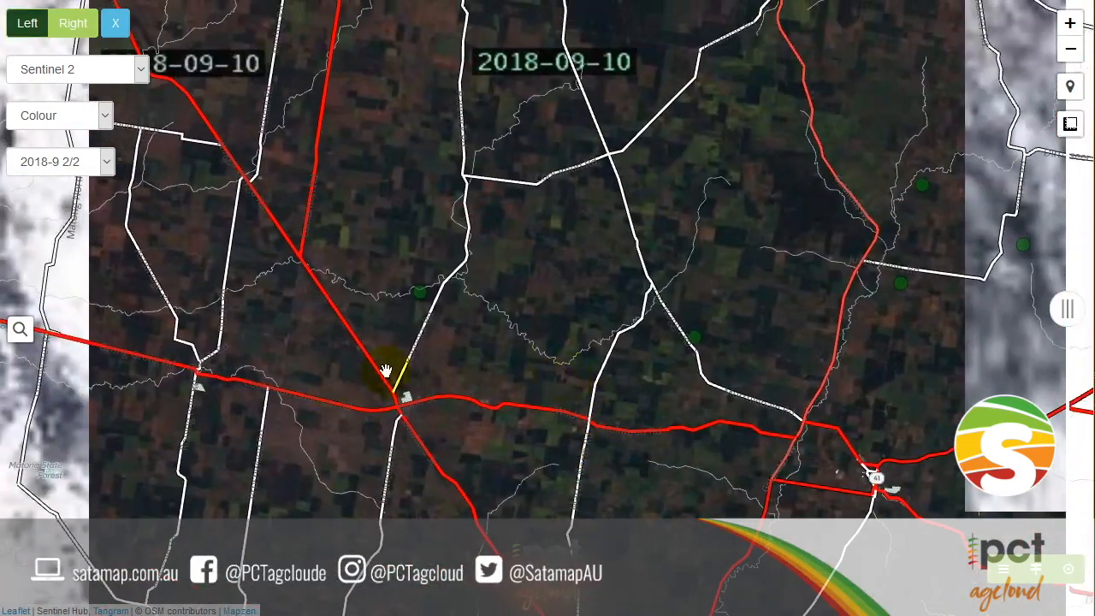
pyautogui.scroll(1, 679, 226)
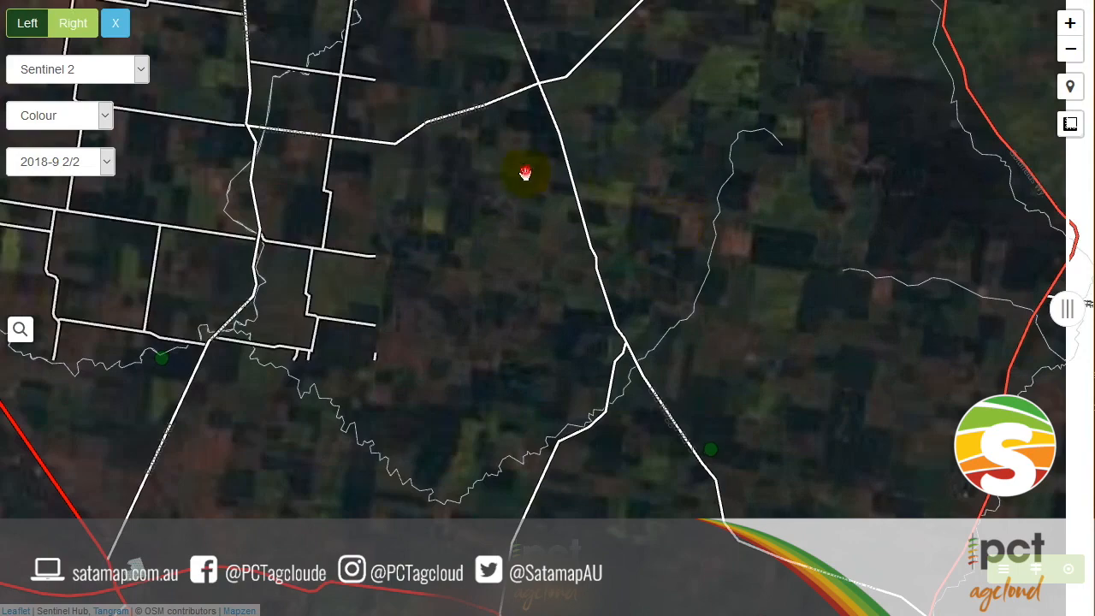
pyautogui.moveTo(521, 176); pyautogui.dragTo(568, 288)
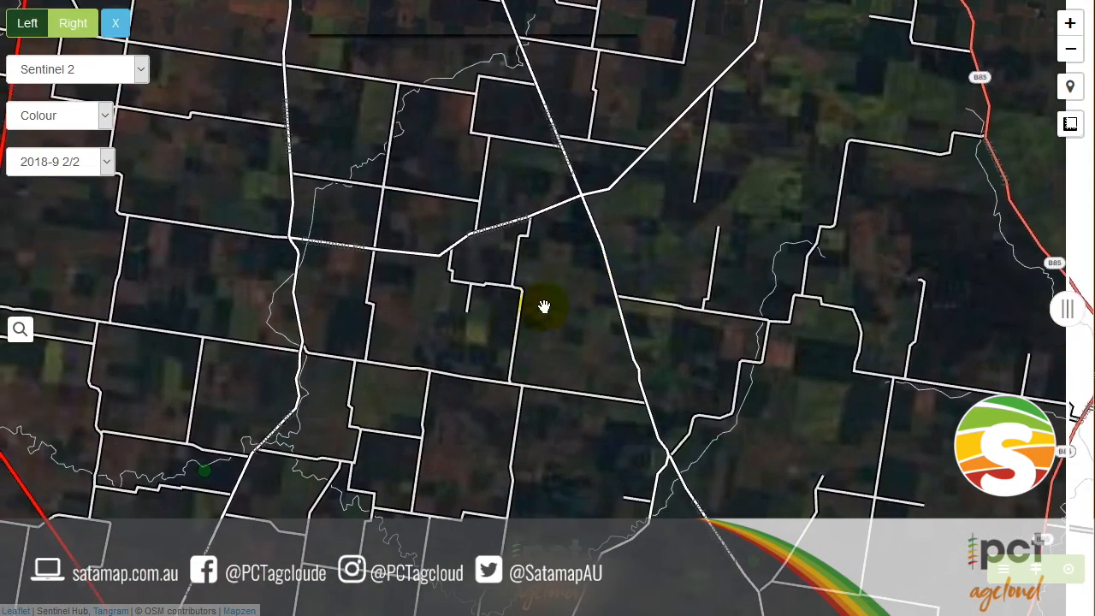
pyautogui.scroll(1, 610, 293)
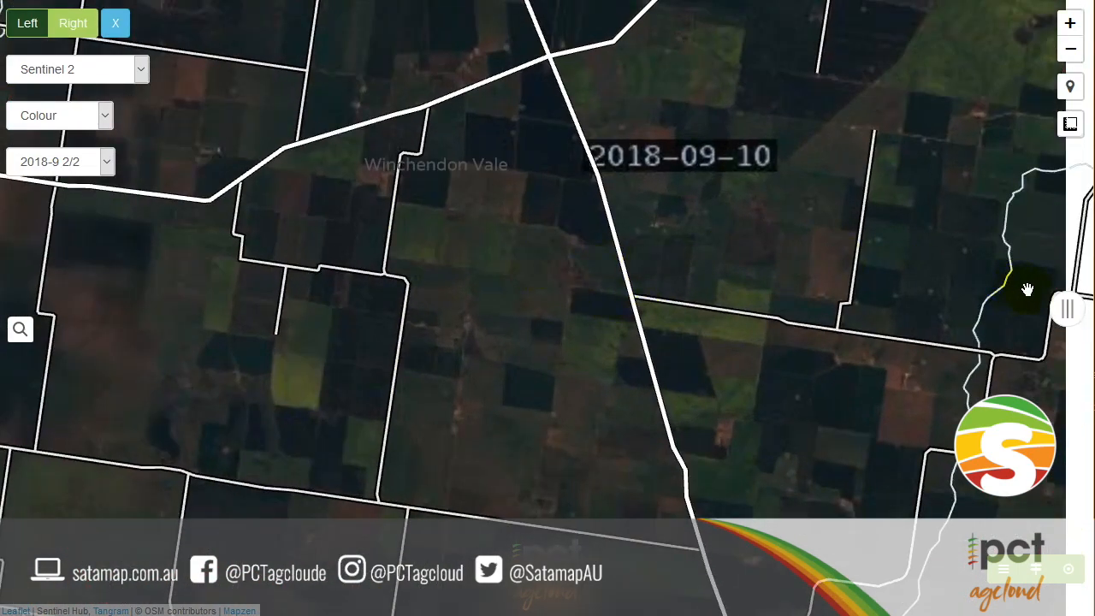
# Close the side-by-side comparison and check the latest Colour imagery west of Winchendon Vale.
pyautogui.click(117, 25)
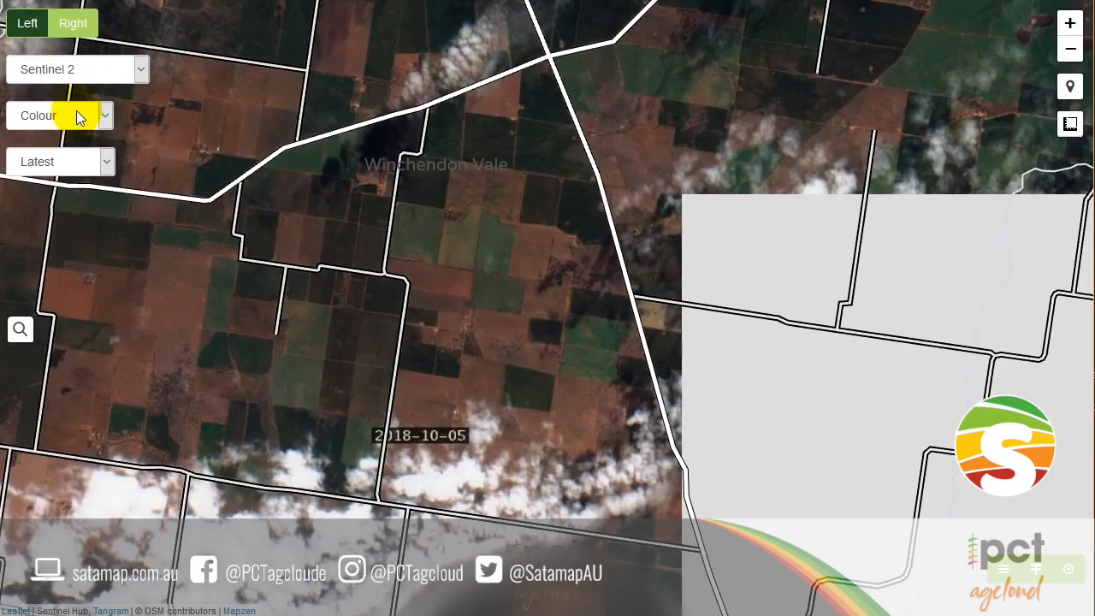
pyautogui.moveTo(381, 150); pyautogui.dragTo(801, 354)
pyautogui.moveTo(495, 354); pyautogui.dragTo(652, 287)
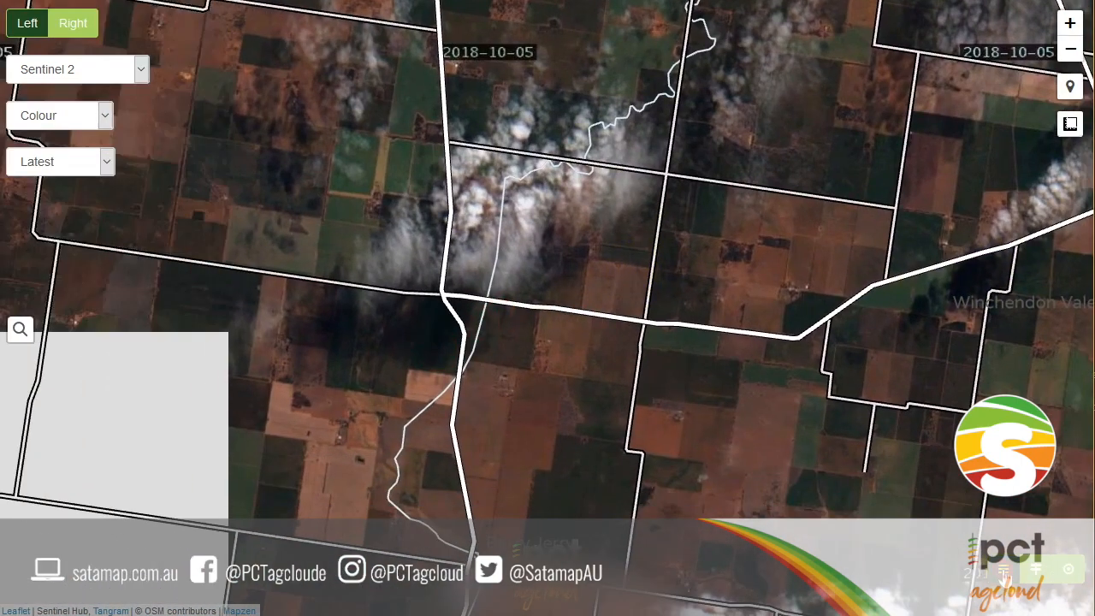
# Load the individual capture dates, set the Colour layer to 2018-09-30 and inspect the paddocks between Berry Jerry and Winchendon Vale.
pyautogui.click(1003, 568)
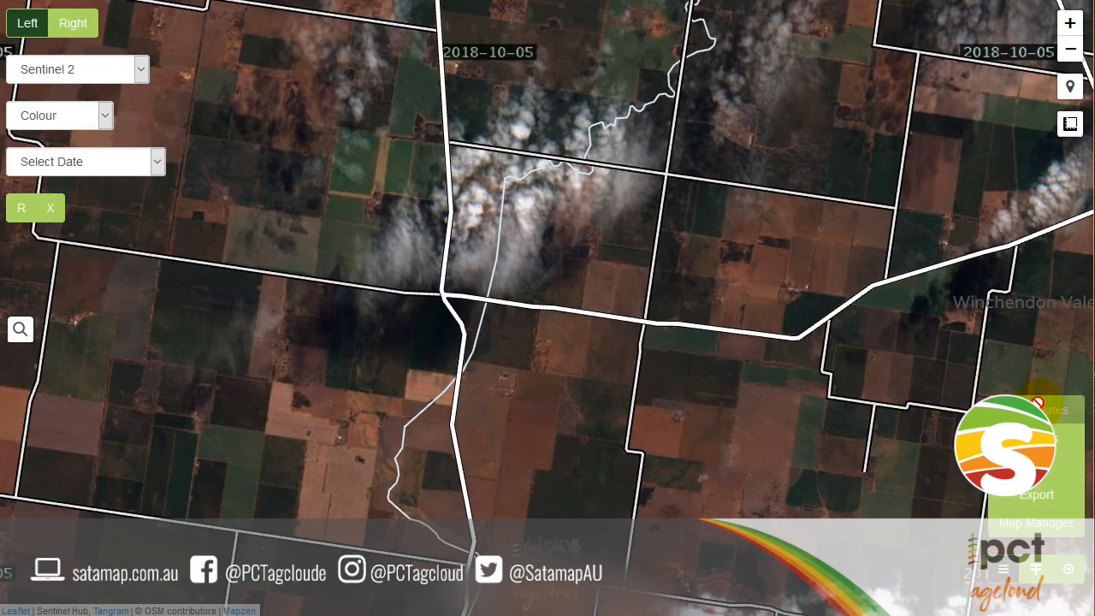
pyautogui.click(91, 159)
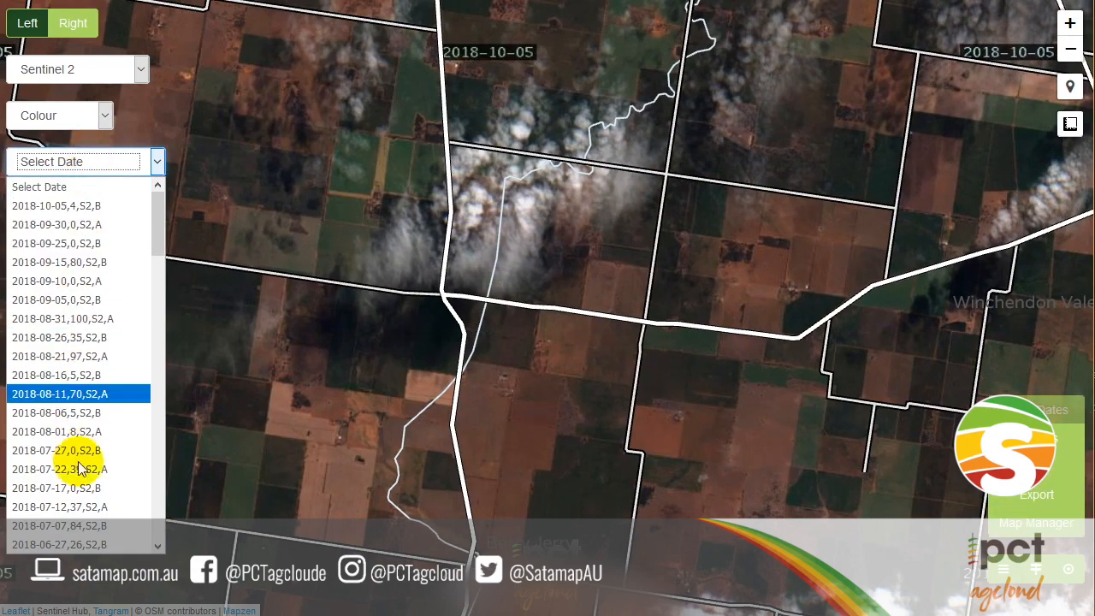
pyautogui.click(118, 225)
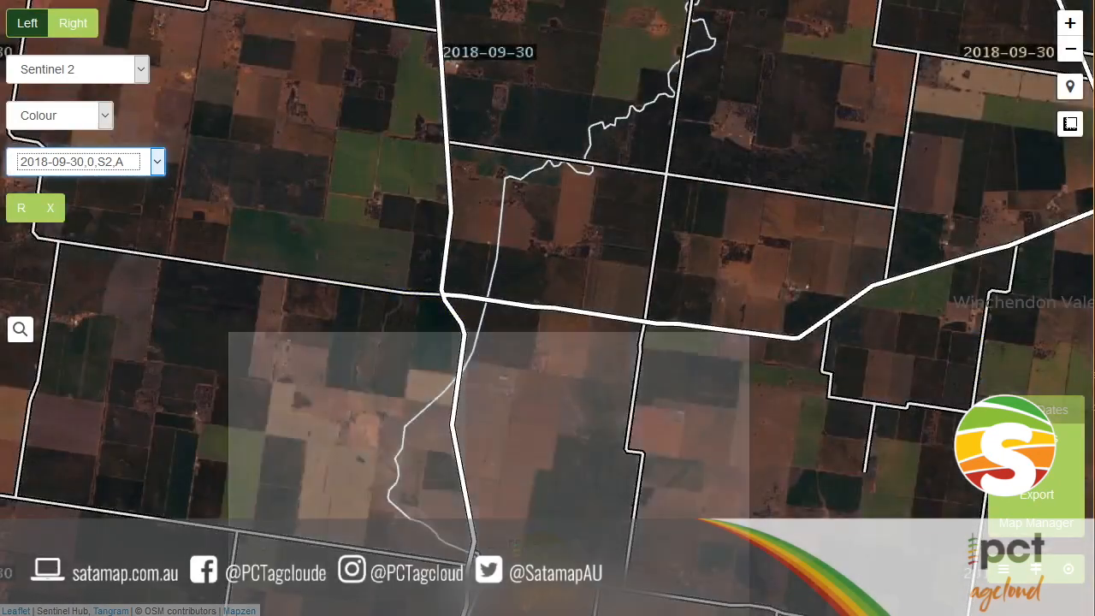
pyautogui.moveTo(550, 559); pyautogui.dragTo(520, 416)
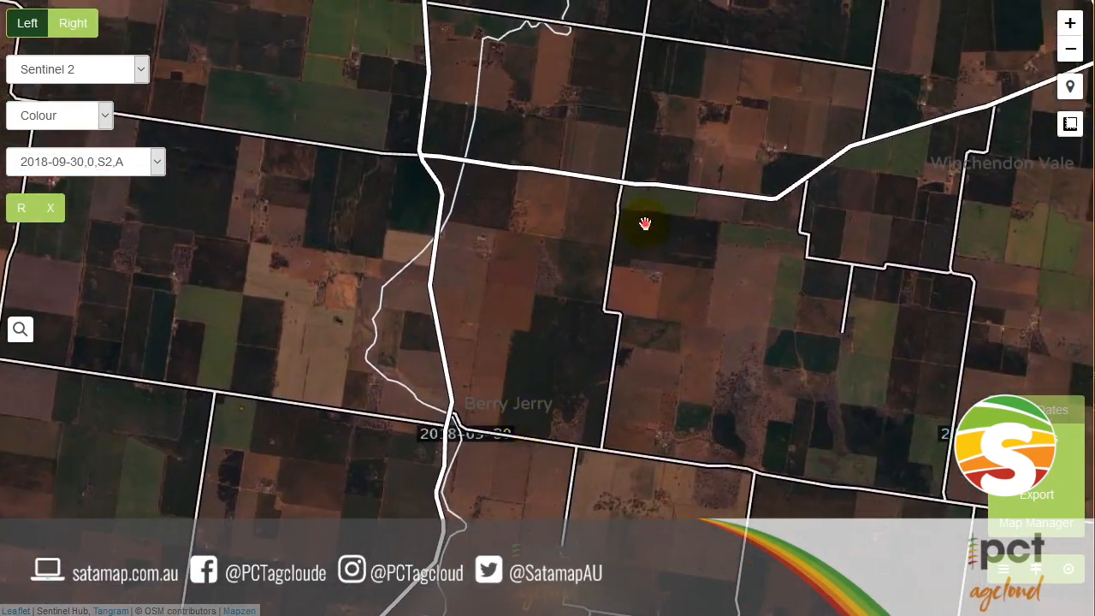
pyautogui.moveTo(645, 223); pyautogui.dragTo(531, 352)
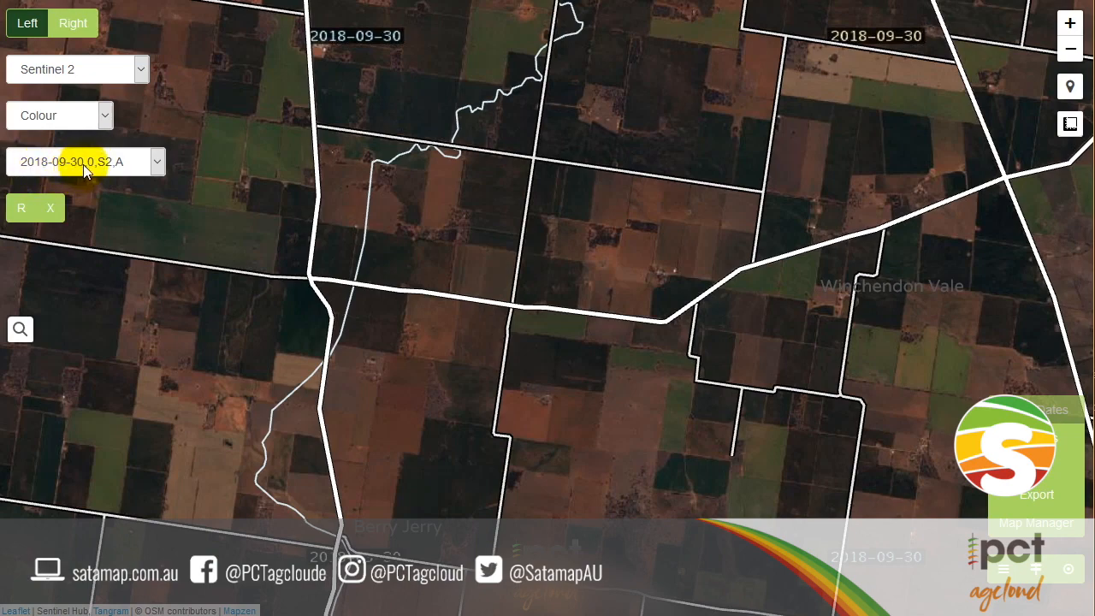
pyautogui.moveTo(283, 274); pyautogui.dragTo(330, 405)
pyautogui.moveTo(346, 324); pyautogui.dragTo(323, 406)
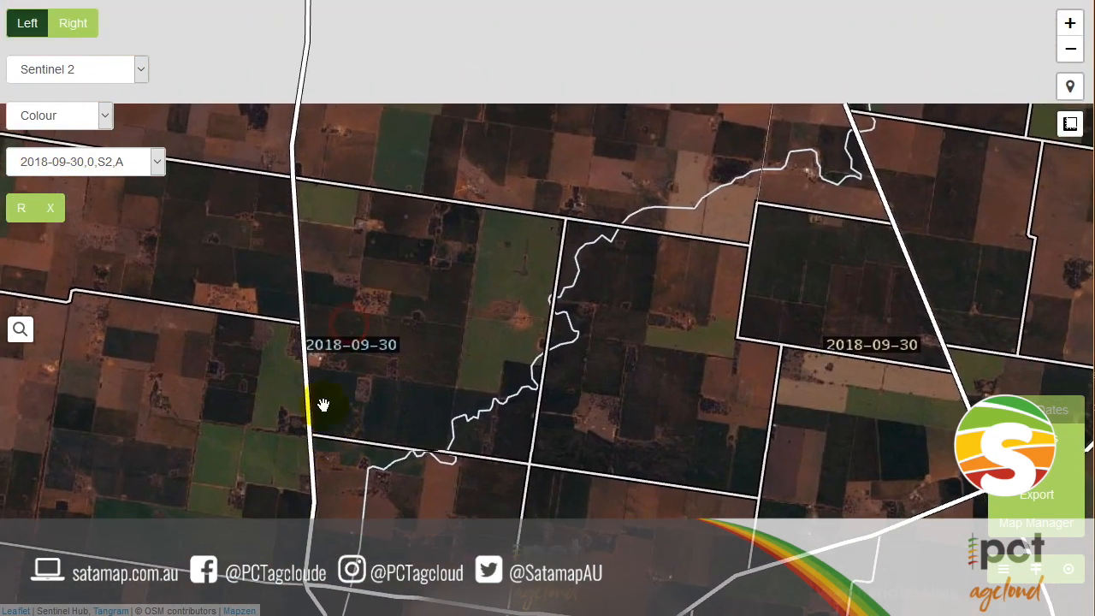
# Set the Colour layer's date to 2018-09-05 and check the image's coverage of the paddocks northwest of Winchendon Vale.
pyautogui.click(134, 169)
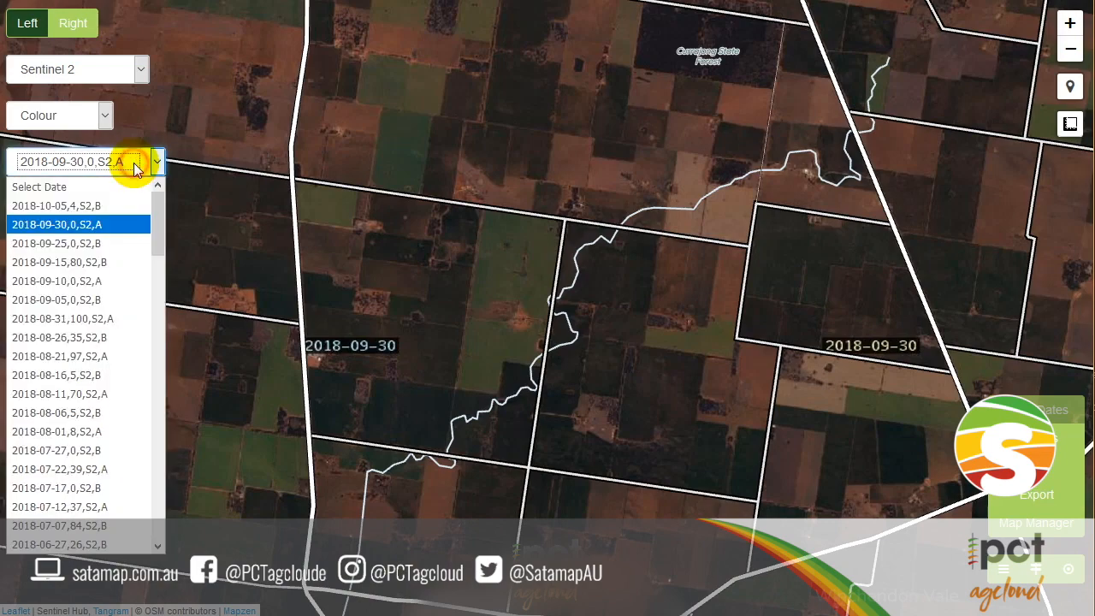
pyautogui.click(103, 300)
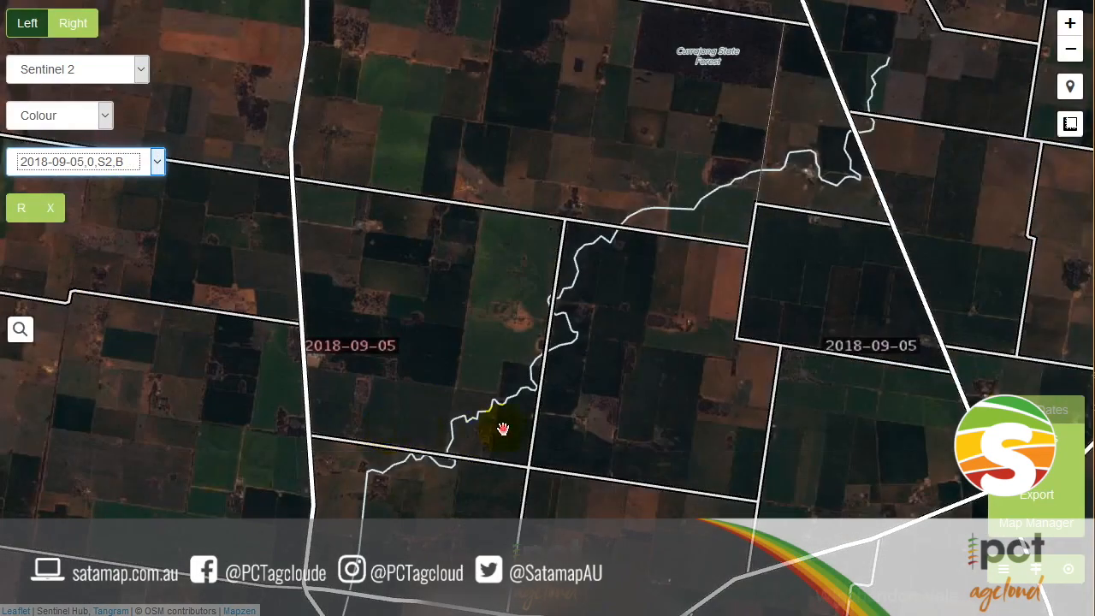
pyautogui.moveTo(501, 427); pyautogui.dragTo(609, 167)
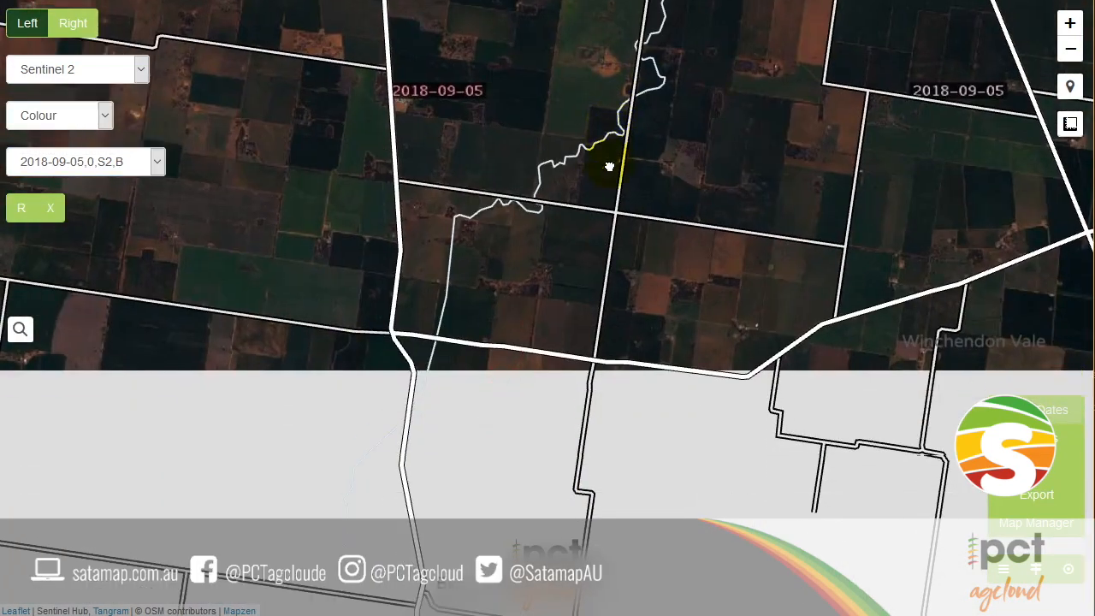
pyautogui.moveTo(603, 293); pyautogui.dragTo(594, 494)
# Change the layer to SVI Change between 2018-09-30 and 2018-09-05 and inspect the paddocks west of Winchendon Vale.
pyautogui.click(54, 114)
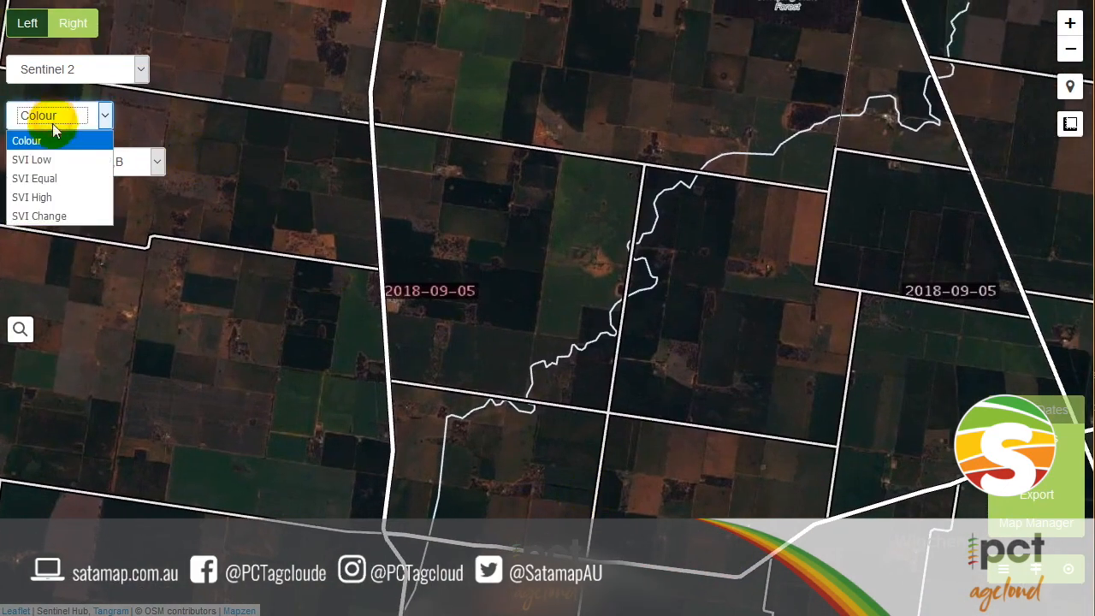
pyautogui.click(39, 214)
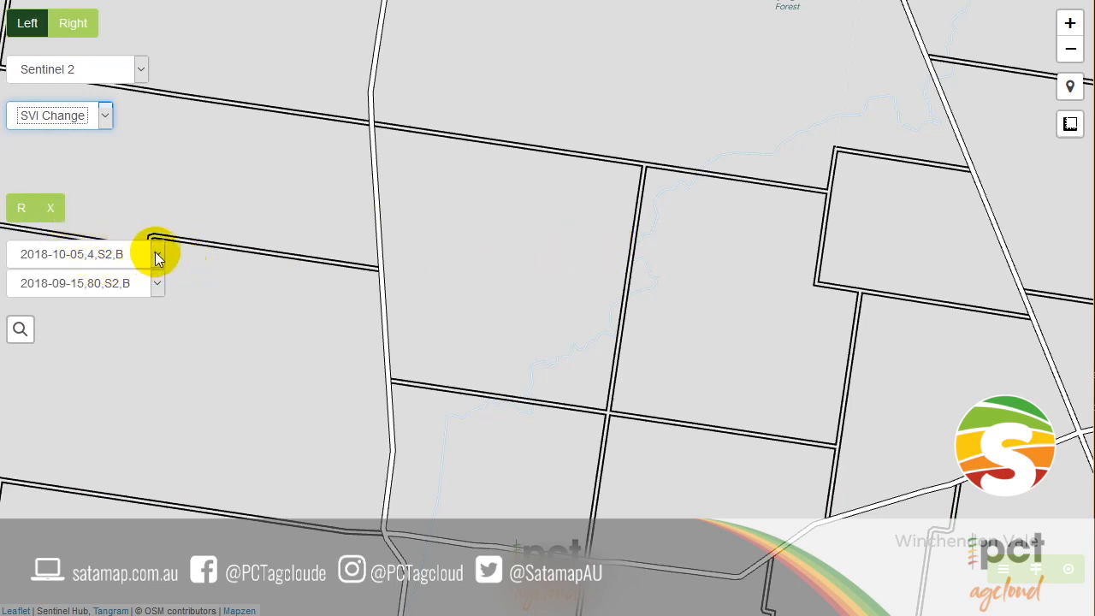
pyautogui.click(155, 254)
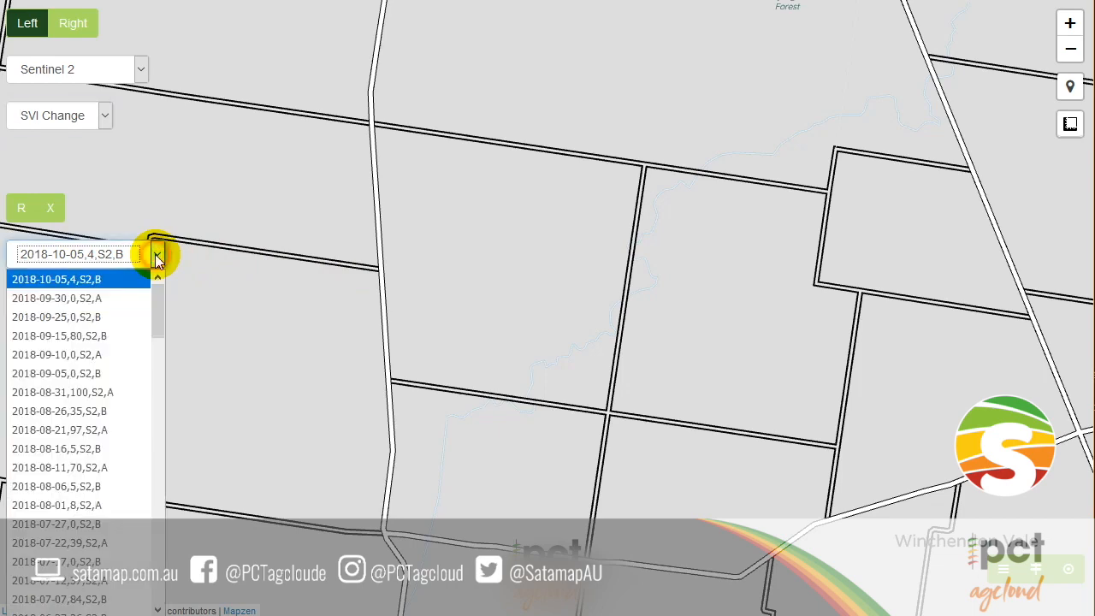
pyautogui.click(126, 299)
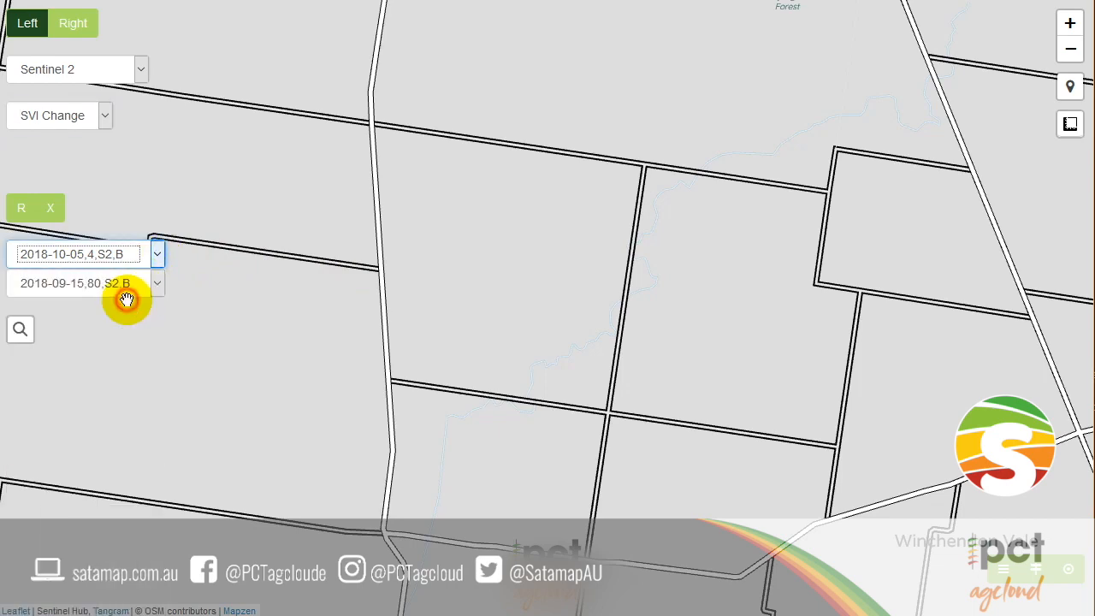
pyautogui.click(137, 282)
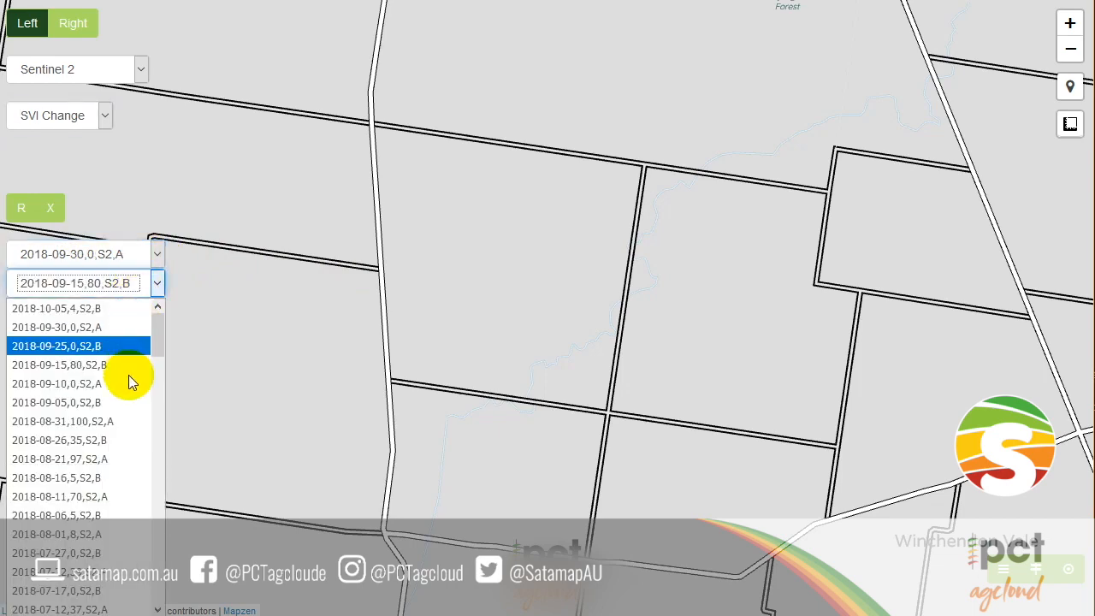
pyautogui.click(126, 404)
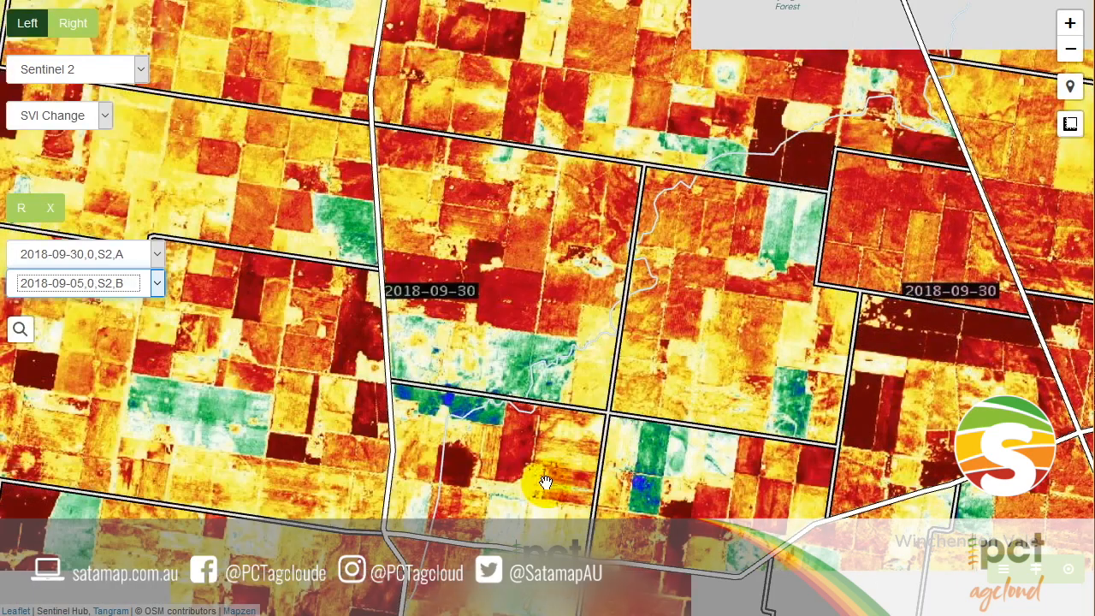
pyautogui.moveTo(525, 481); pyautogui.dragTo(578, 344)
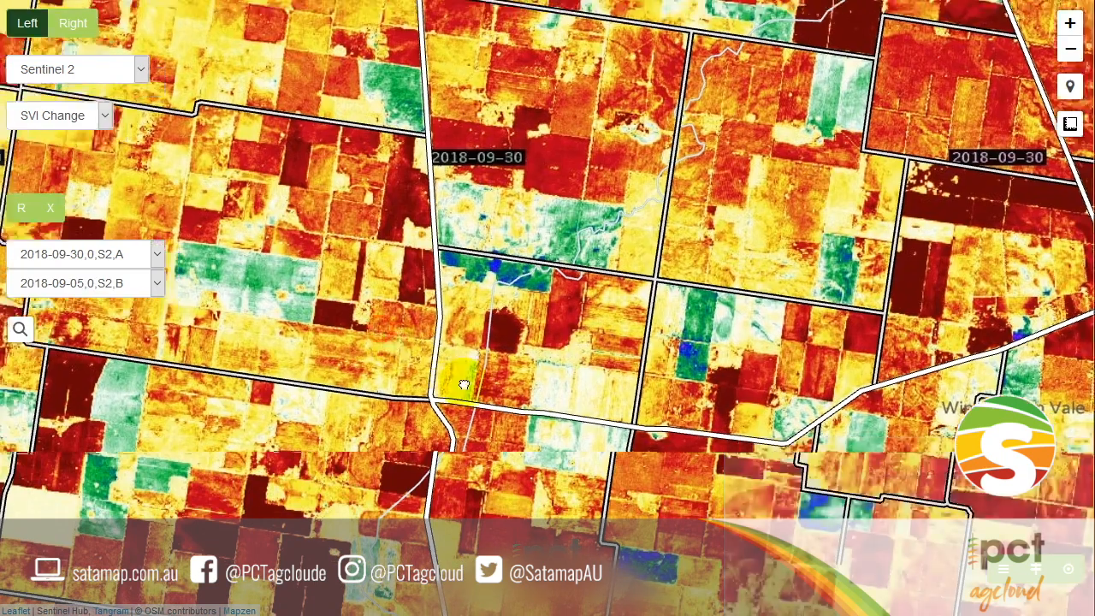
pyautogui.moveTo(456, 378); pyautogui.dragTo(747, 306)
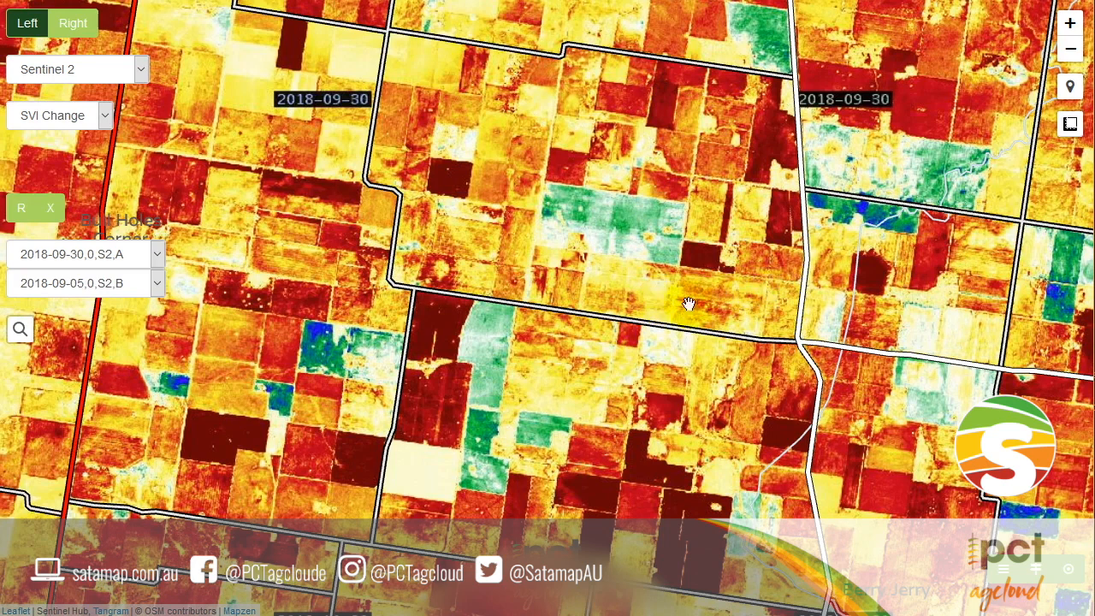
# Add a right comparison layer, load its individual capture dates and set its SVI Equal image to 2018-09-30.
pyautogui.click(62, 26)
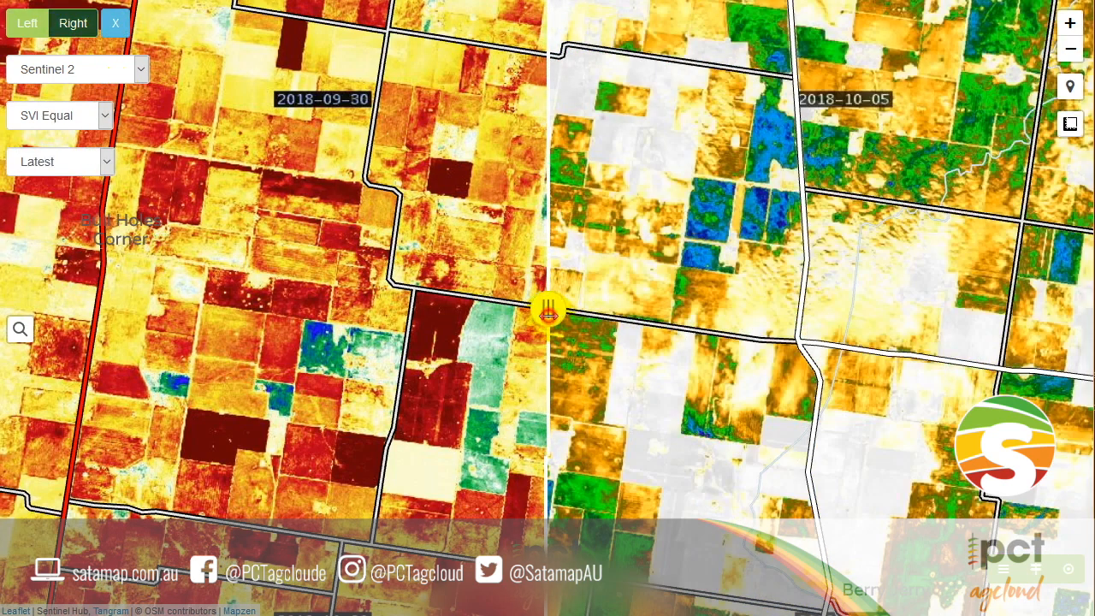
pyautogui.moveTo(548, 312); pyautogui.dragTo(525, 309)
pyautogui.moveTo(607, 351); pyautogui.dragTo(467, 329)
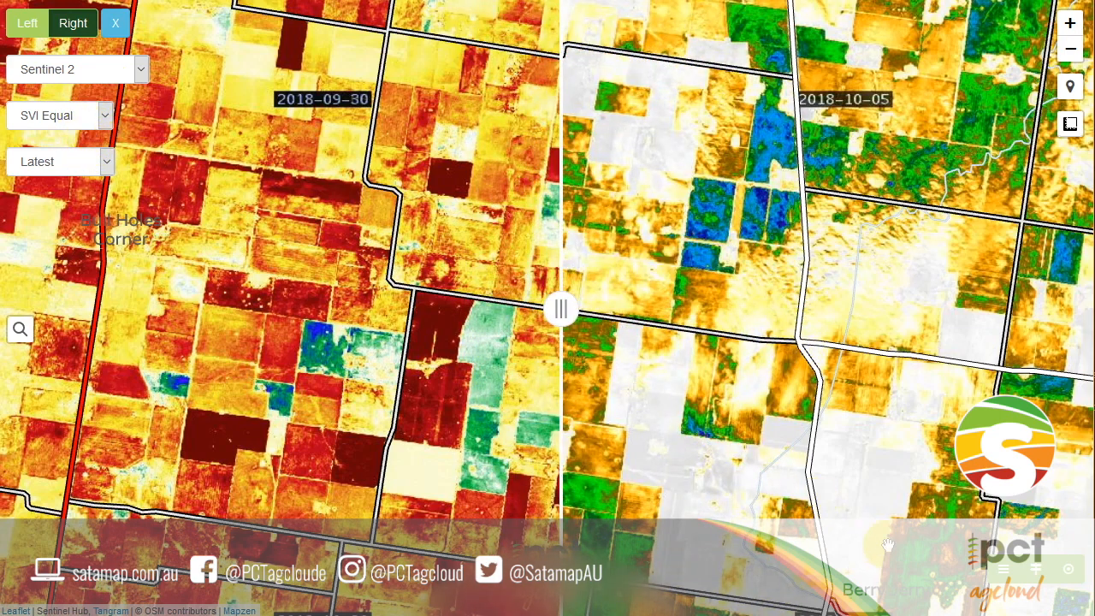
pyautogui.click(997, 571)
pyautogui.click(1045, 421)
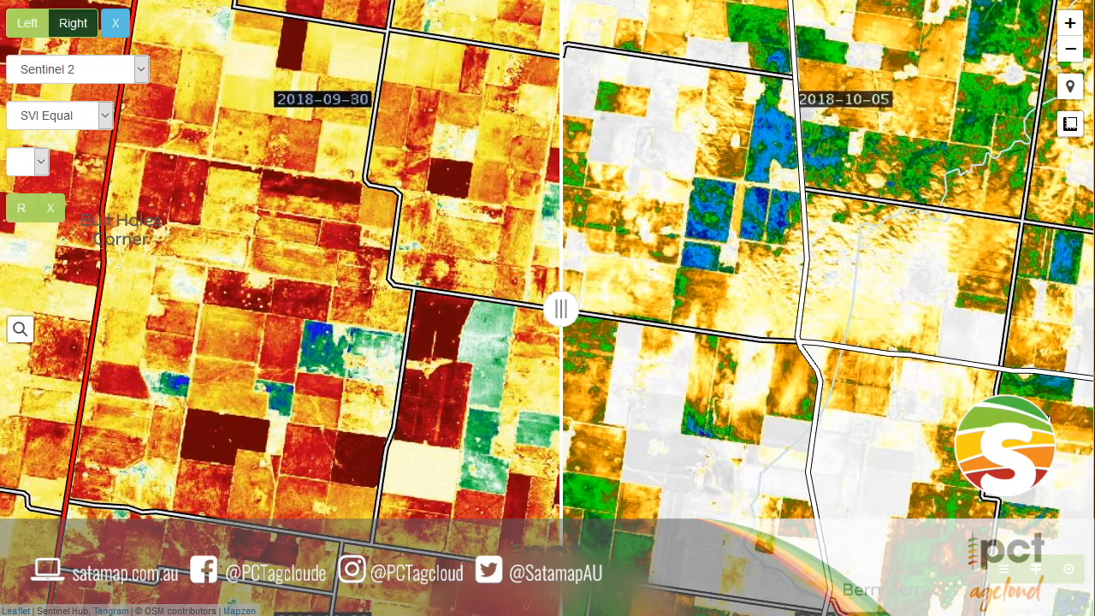
pyautogui.click(57, 166)
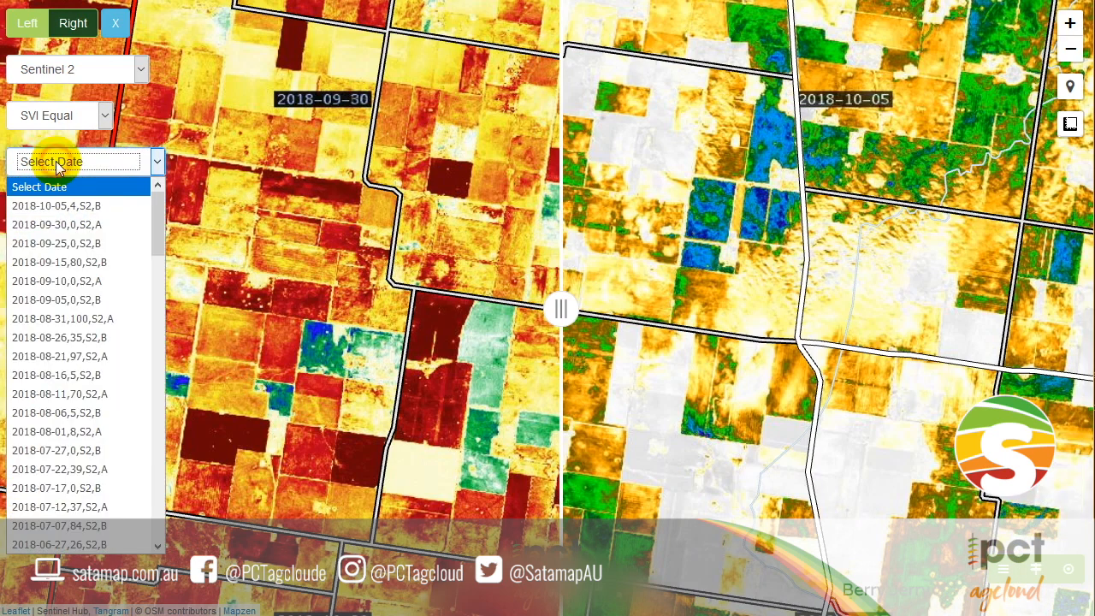
pyautogui.click(72, 225)
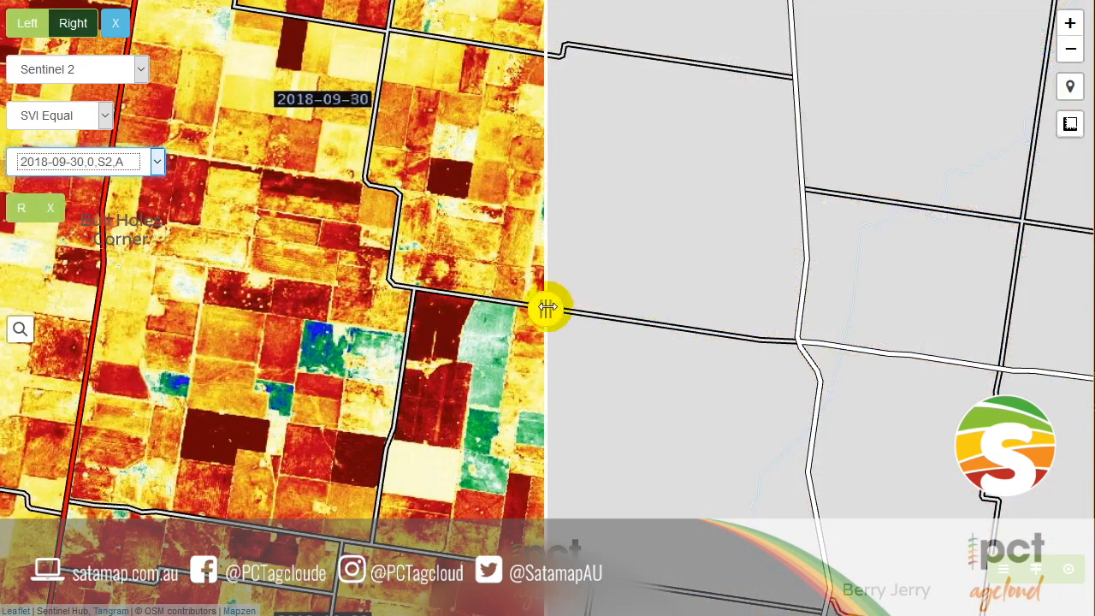
# Extend the right SVI Equal image across most of the map and inspect the paddocks around Berry Jerry.
pyautogui.moveTo(548, 306); pyautogui.dragTo(212, 357)
pyautogui.moveTo(598, 521); pyautogui.dragTo(596, 354)
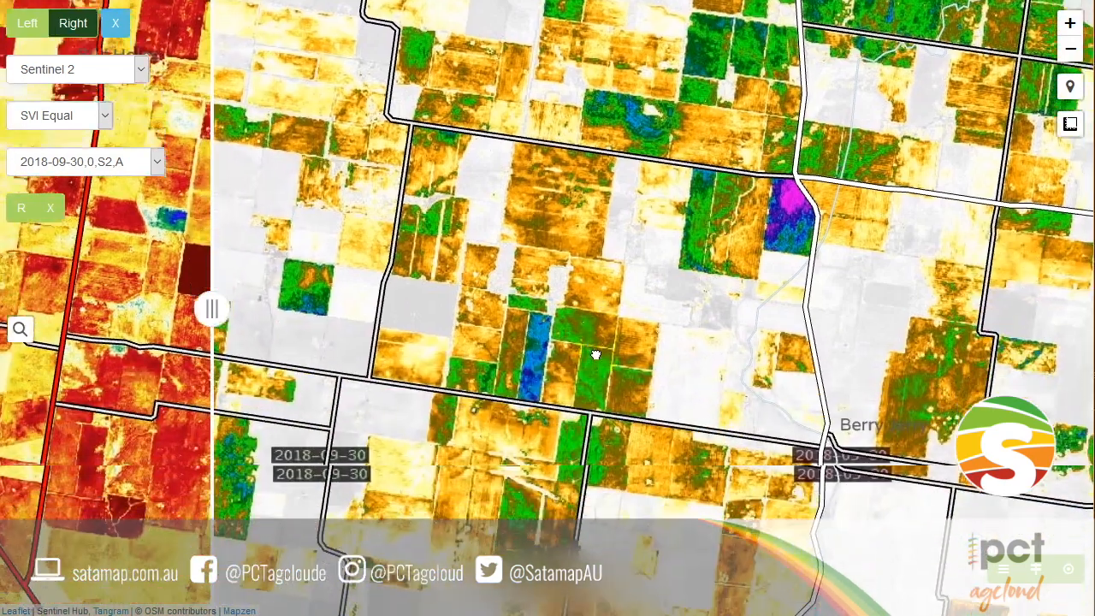
pyautogui.moveTo(936, 154); pyautogui.dragTo(881, 248)
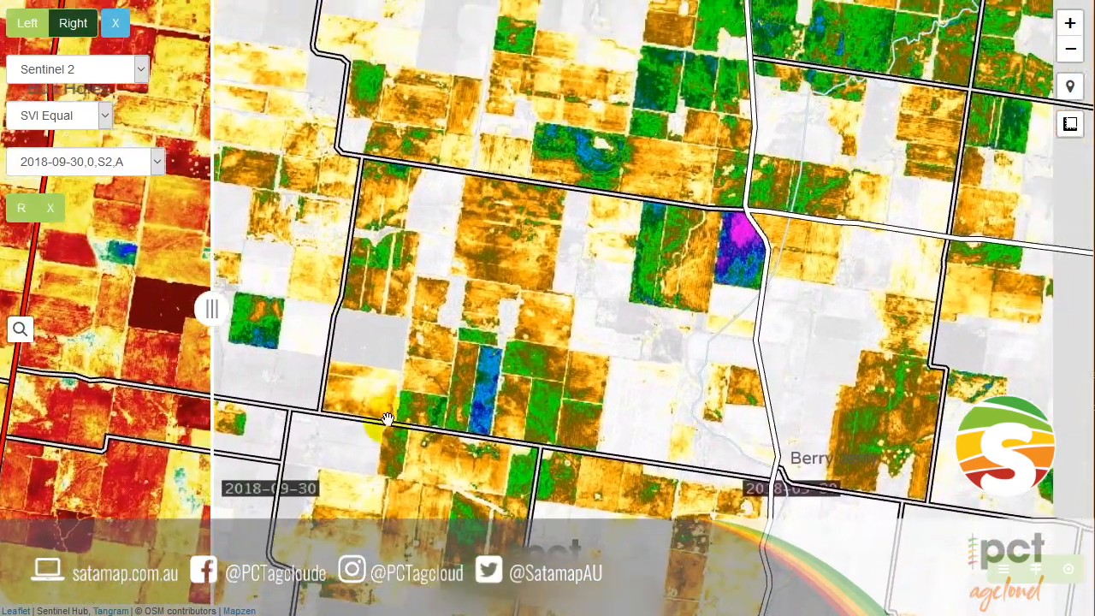
# Compare the SVI Change image with the 2018-09-30 SVI Equal image across the paddocks northwest of Berry Jerry.
pyautogui.moveTo(207, 316); pyautogui.dragTo(818, 310)
pyautogui.moveTo(889, 363); pyautogui.dragTo(74, 318)
pyautogui.moveTo(454, 378); pyautogui.dragTo(725, 335)
pyautogui.moveTo(814, 343); pyautogui.dragTo(618, 172)
pyautogui.moveTo(50, 313); pyautogui.dragTo(869, 310)
pyautogui.moveTo(481, 267); pyautogui.dragTo(477, 371)
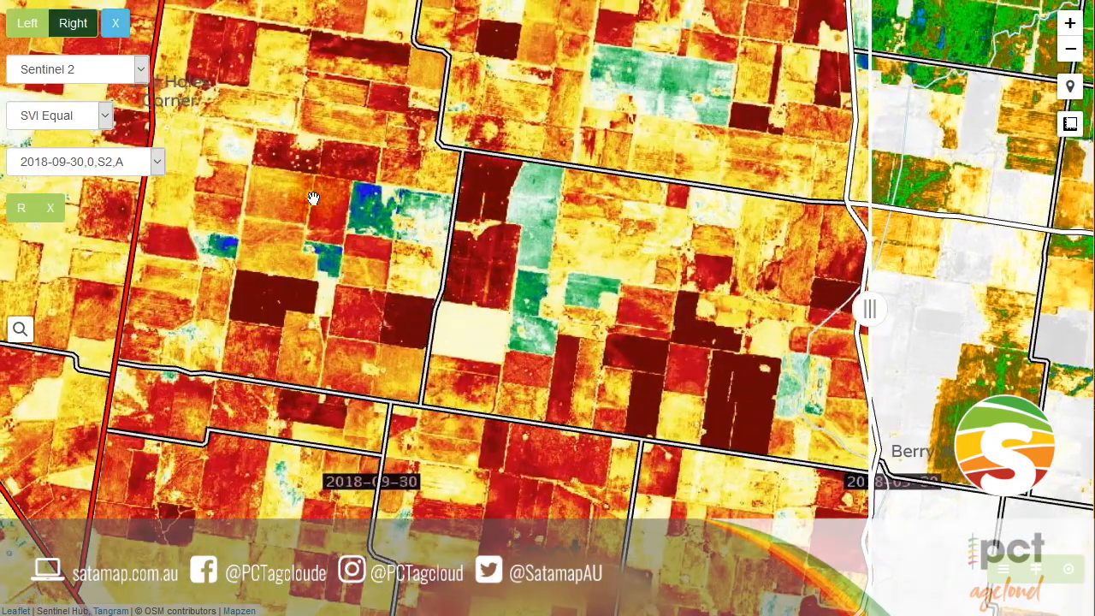
pyautogui.moveTo(870, 311); pyautogui.dragTo(425, 309)
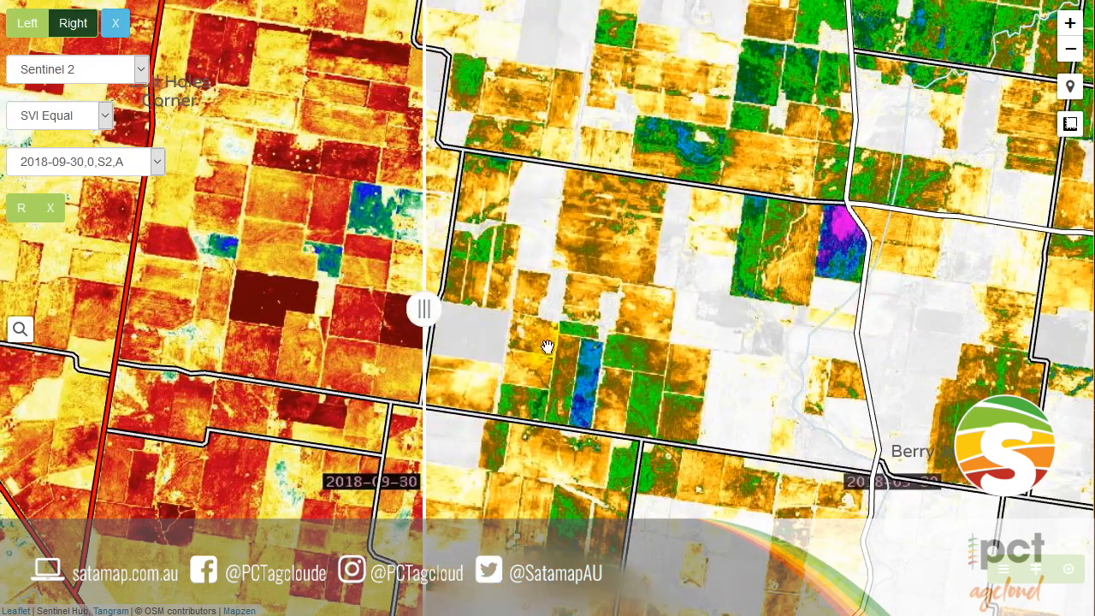
# Extend the SVI Change image across most of the map and inspect the paddocks from Berry Jerry northeast to Winchendon Vale.
pyautogui.moveTo(439, 317); pyautogui.dragTo(941, 318)
pyautogui.moveTo(758, 469); pyautogui.dragTo(629, 211)
pyautogui.moveTo(774, 318); pyautogui.dragTo(539, 368)
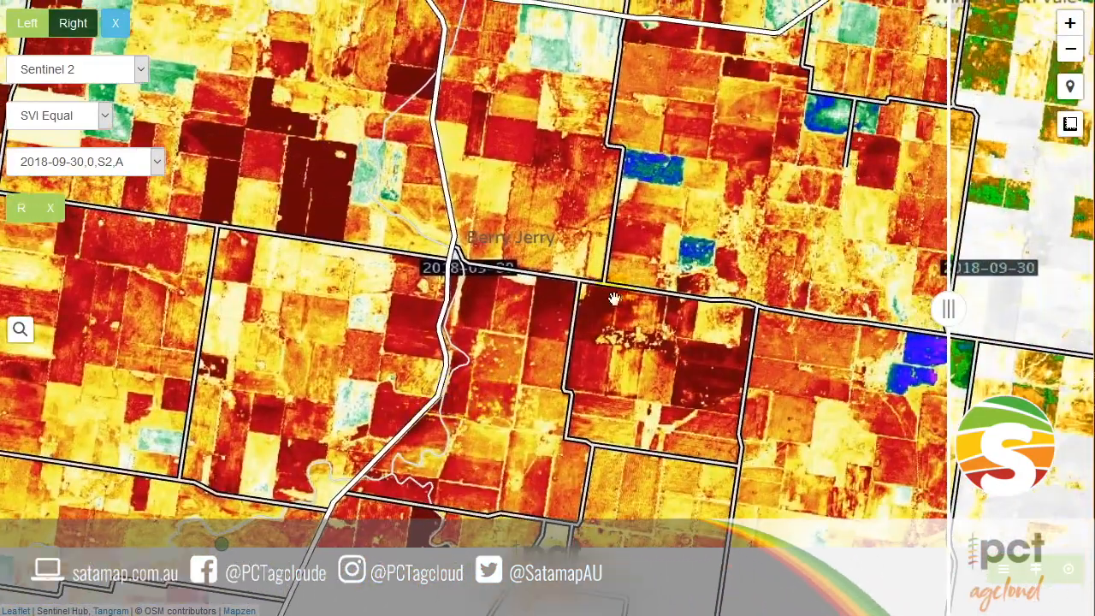
pyautogui.moveTo(727, 224); pyautogui.dragTo(628, 452)
pyautogui.moveTo(810, 174); pyautogui.dragTo(646, 450)
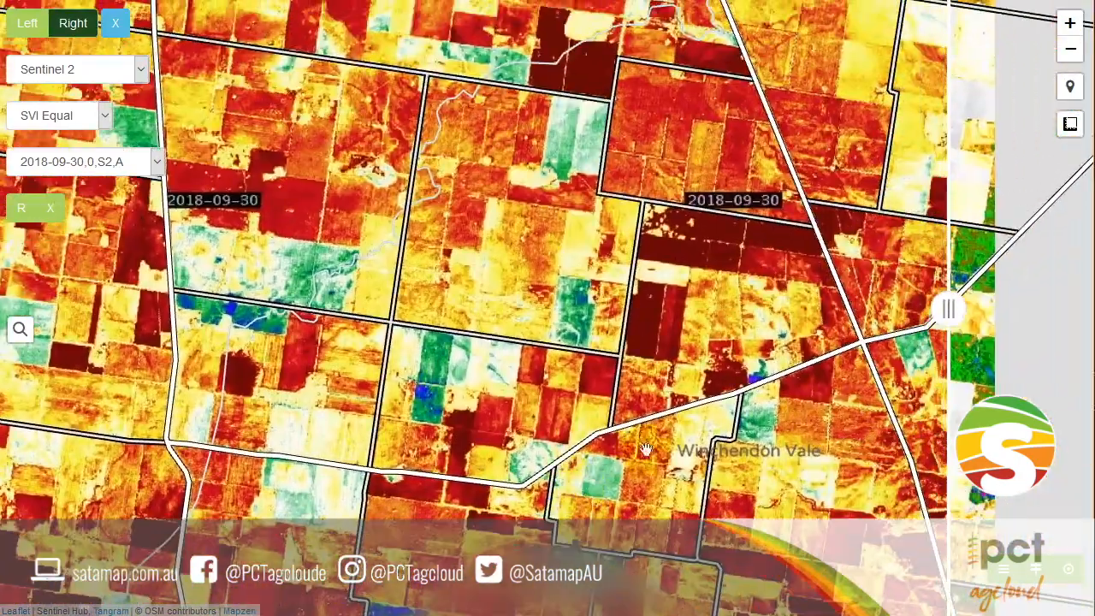
# Reveal the 2018-09-30 SVI Equal image around Winchendon Vale and compare the paddocks to its west with the SVI Change image.
pyautogui.moveTo(940, 313); pyautogui.dragTo(222, 326)
pyautogui.moveTo(525, 452); pyautogui.dragTo(463, 333)
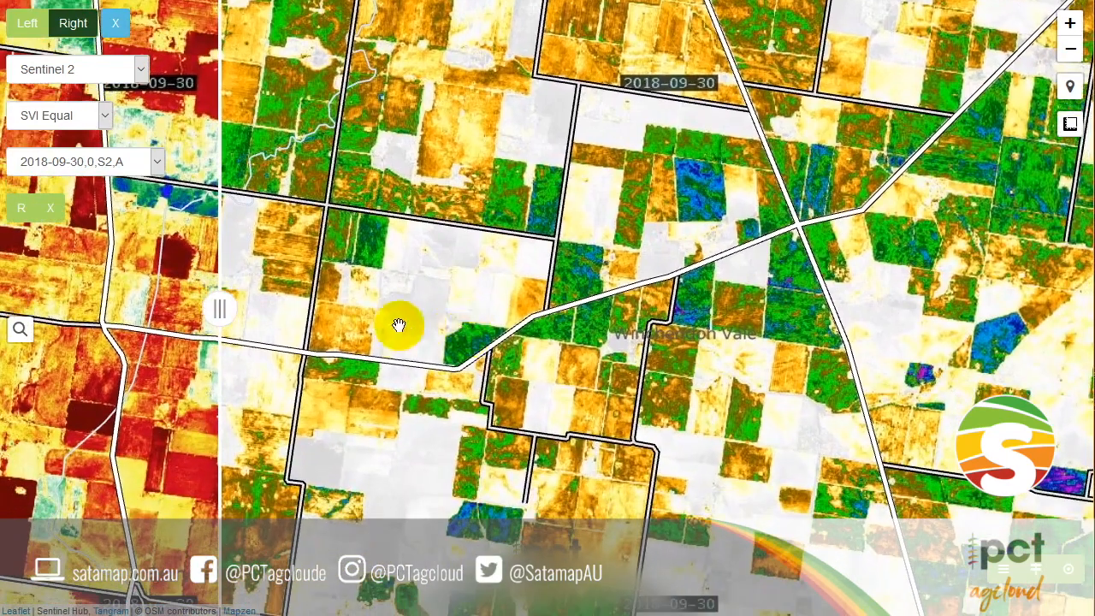
pyautogui.moveTo(215, 301); pyautogui.dragTo(471, 317)
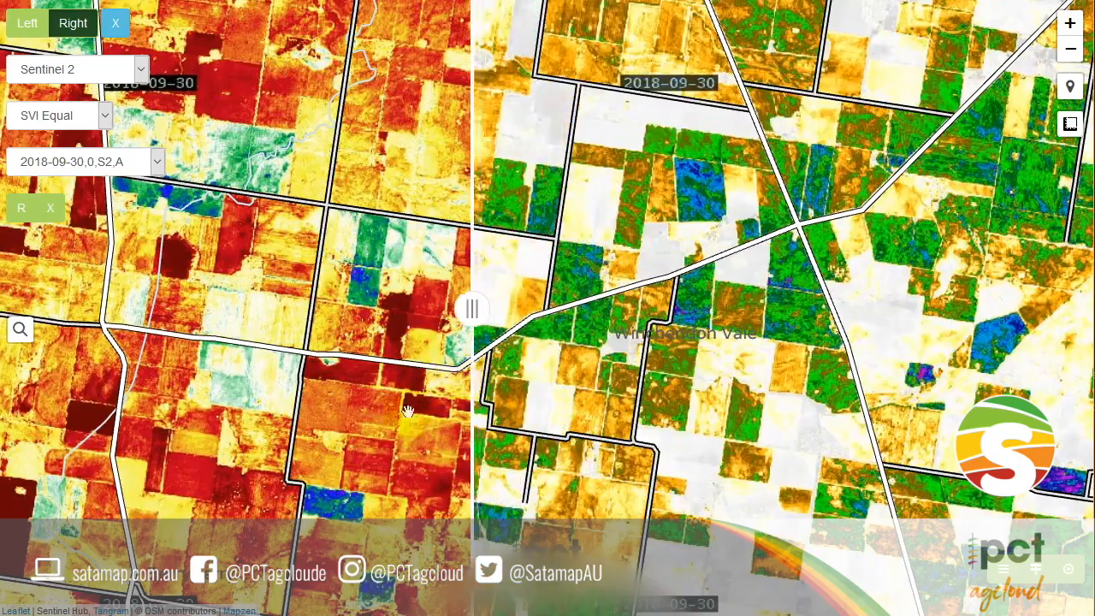
# Compare the SVI Change and SVI Equal images over the paddocks south and west of Berry Jerry, including at a wider map scale.
pyautogui.moveTo(338, 442); pyautogui.dragTo(400, 318)
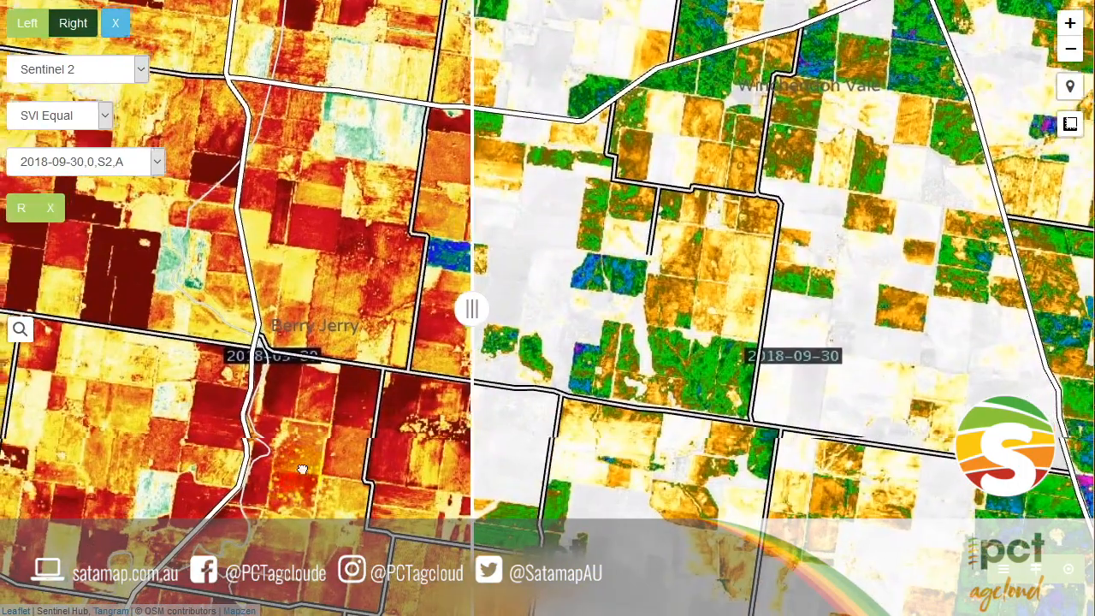
pyautogui.moveTo(302, 470); pyautogui.dragTo(570, 411)
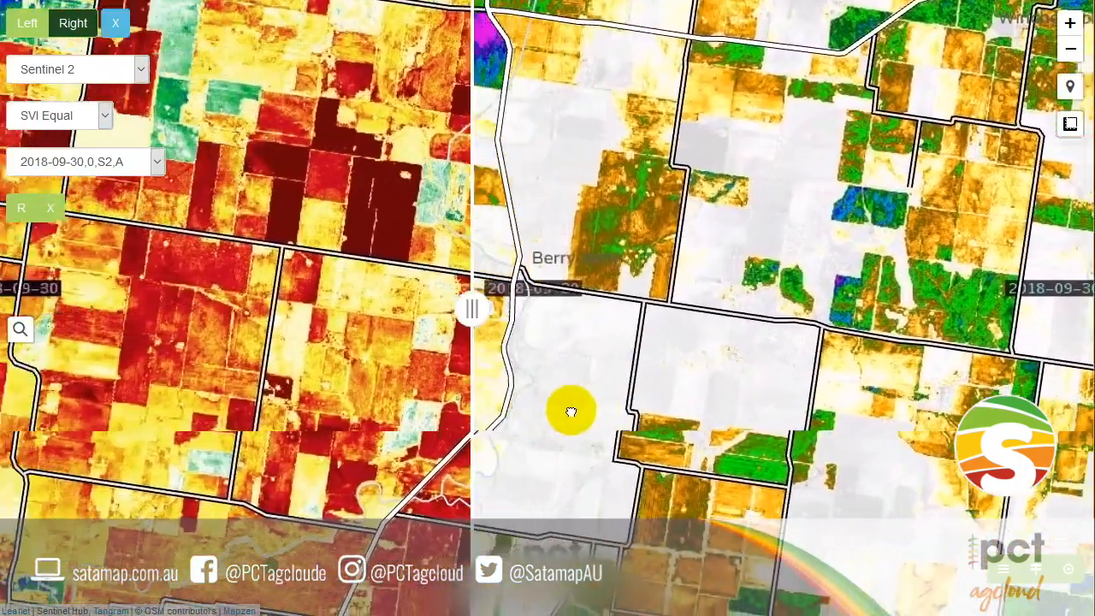
pyautogui.moveTo(471, 310); pyautogui.dragTo(678, 310)
pyautogui.moveTo(588, 379); pyautogui.dragTo(140, 374)
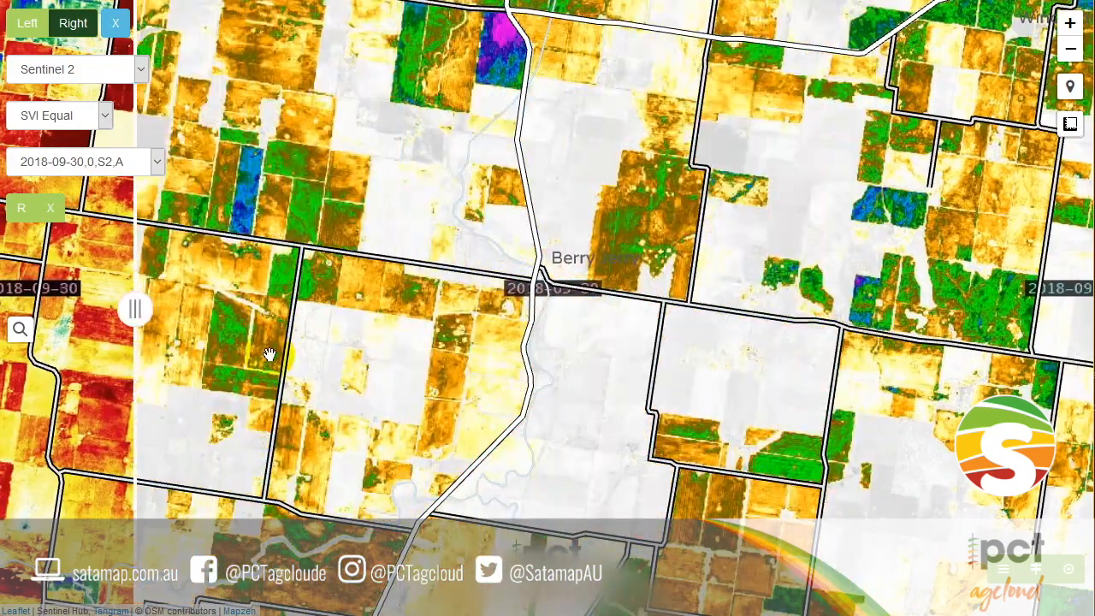
pyautogui.scroll(-1, 269, 354)
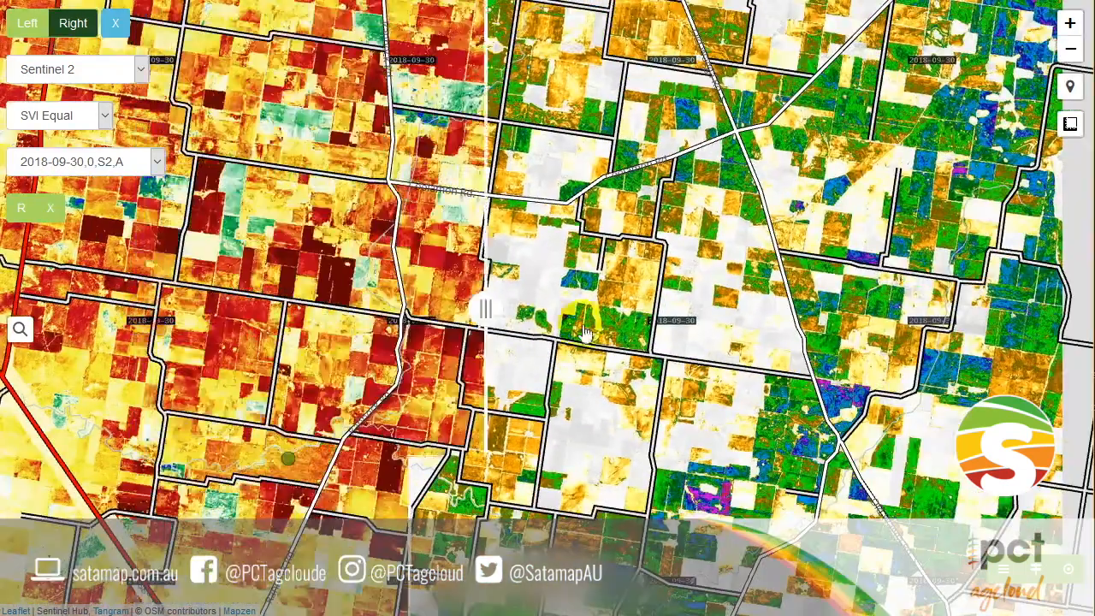